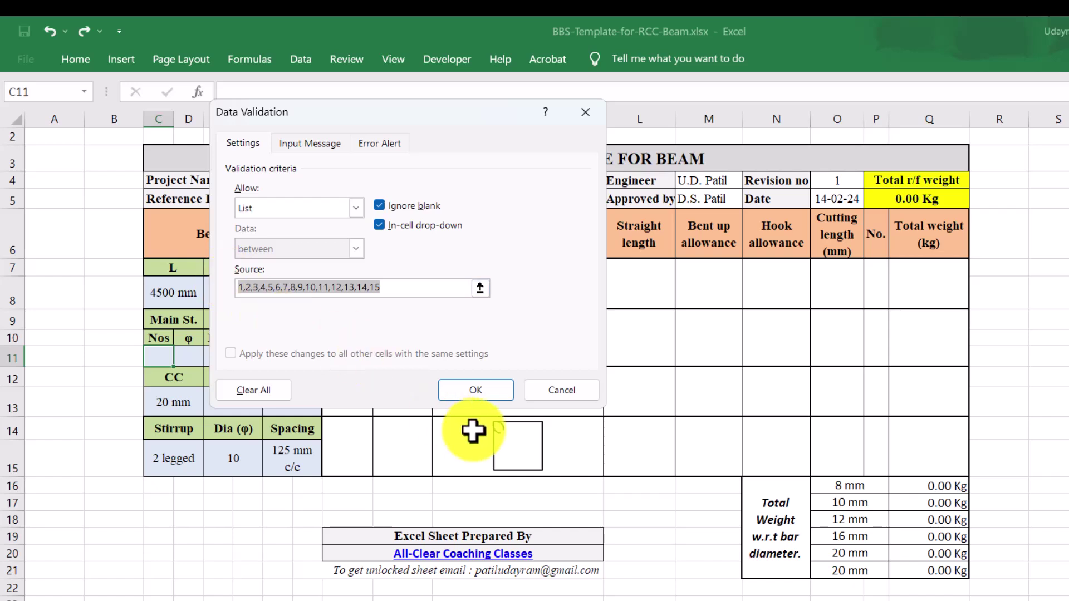
Step: Apply the dropdown list of 1 to 15 to the main straight bar count cell C11 and test it with the entry 16
{"action": "left_click", "coordinate": [469, 391]}
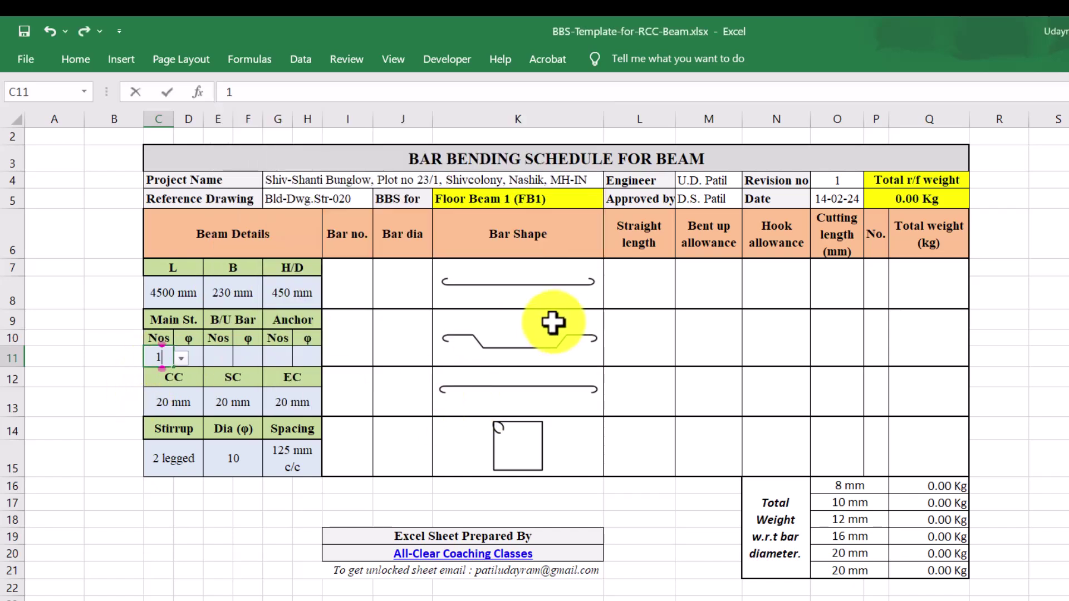
{"action": "type", "text": "6"}
{"action": "key", "text": "Return"}
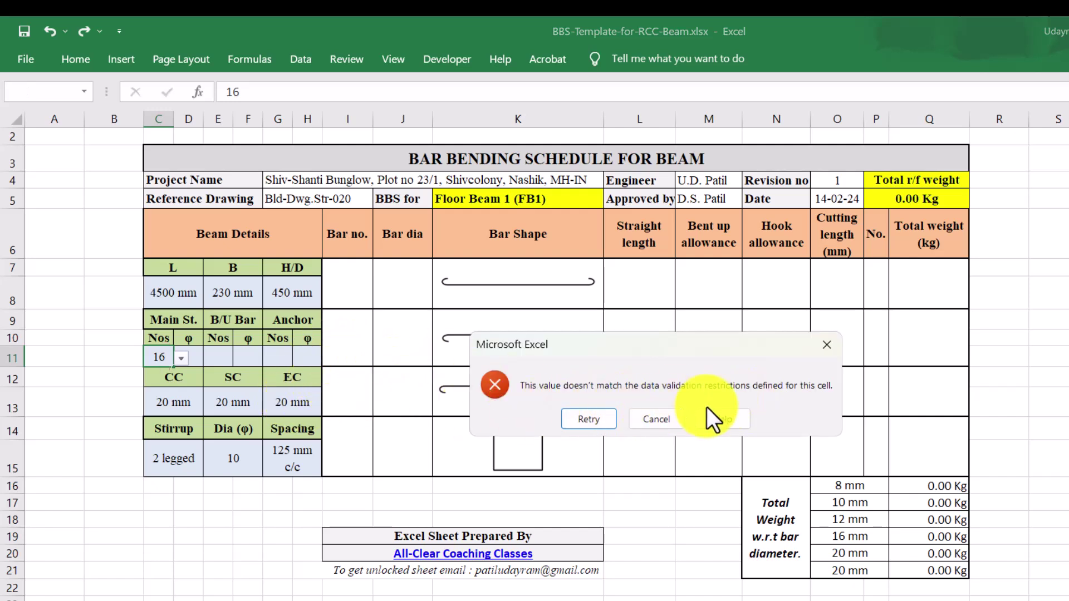
{"action": "left_click", "coordinate": [658, 418]}
Step: Try the main straight bar count in C11 with the allowed values 1 and 2
{"action": "type", "text": "1"}
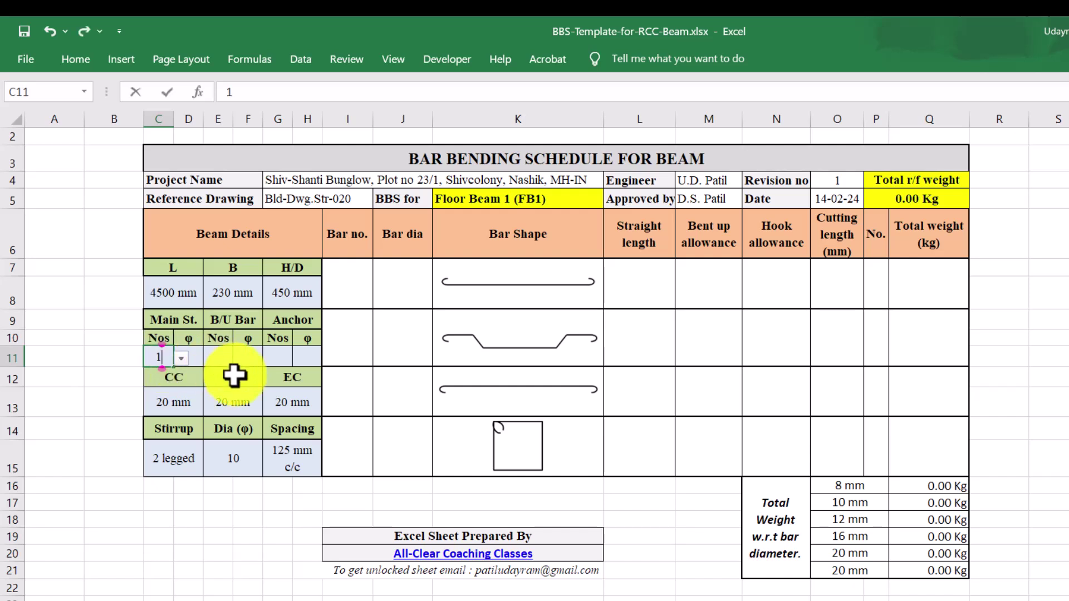
{"action": "left_click", "coordinate": [234, 376]}
{"action": "left_click", "coordinate": [160, 356]}
{"action": "type", "text": "2"}
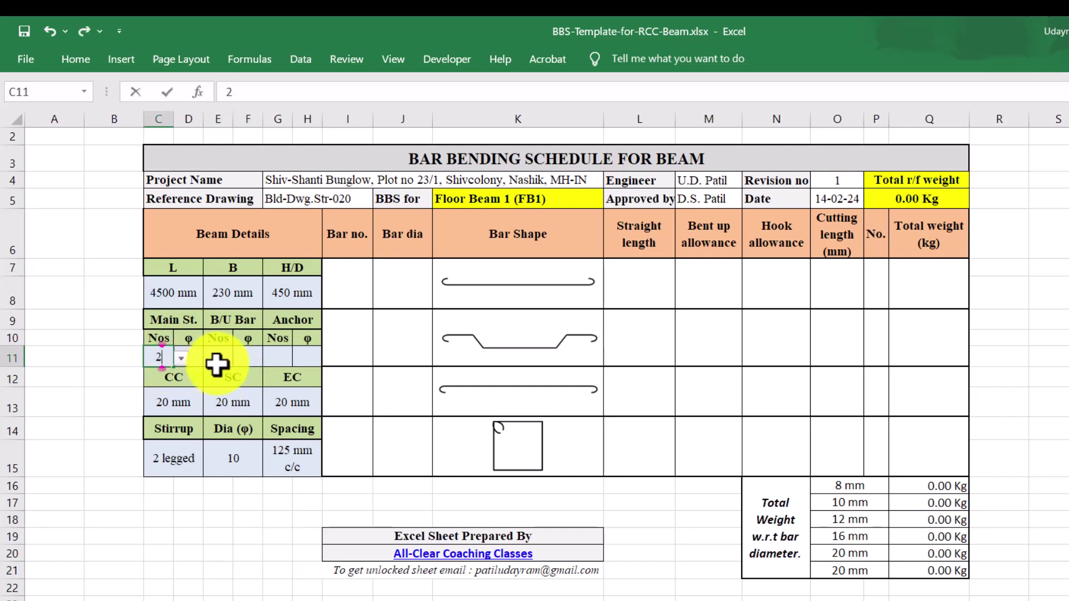
{"action": "left_click", "coordinate": [217, 365]}
Step: Set the main straight bar count in C11 to 4 and choose 4 from its in-cell list as well
{"action": "left_click", "coordinate": [157, 359]}
{"action": "type", "text": "4"}
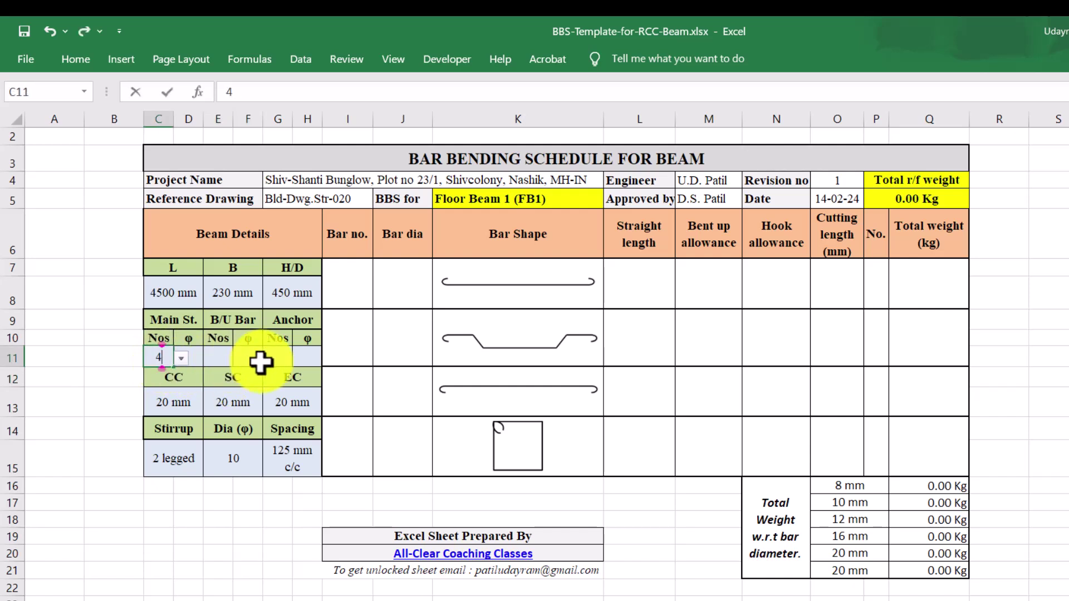
{"action": "left_click", "coordinate": [261, 363]}
{"action": "left_click", "coordinate": [166, 356]}
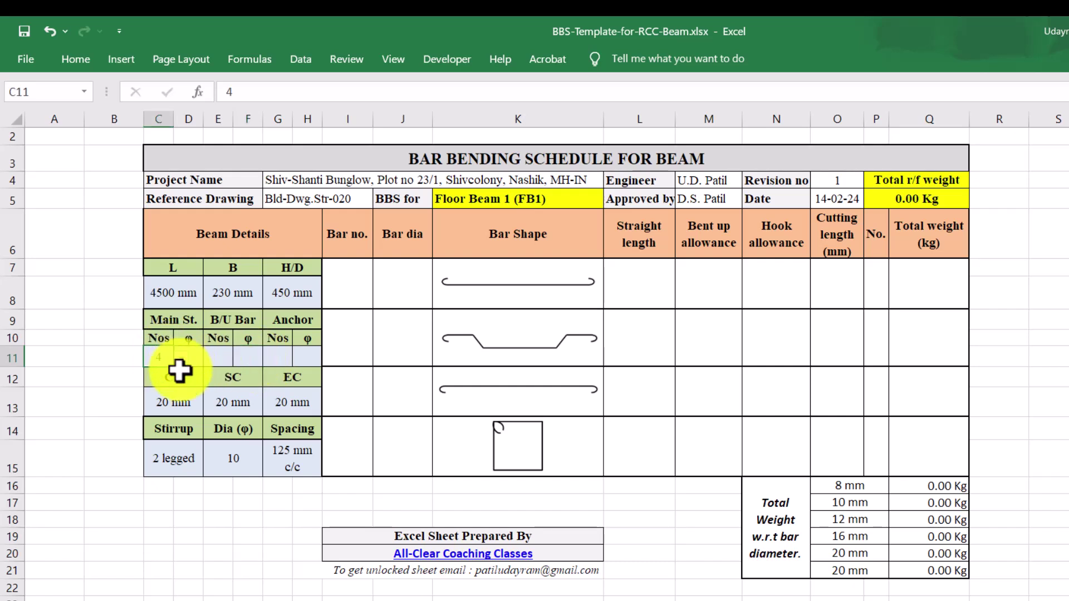
{"action": "left_click", "coordinate": [182, 357]}
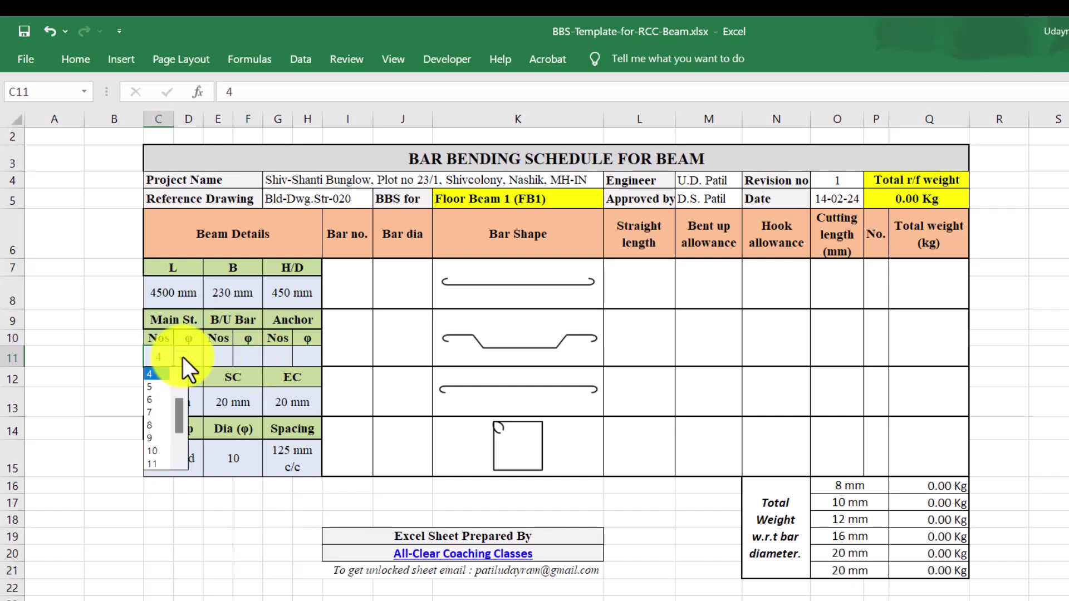
{"action": "scroll", "coordinate": [181, 420], "scroll_direction": "up", "scroll_amount": 1}
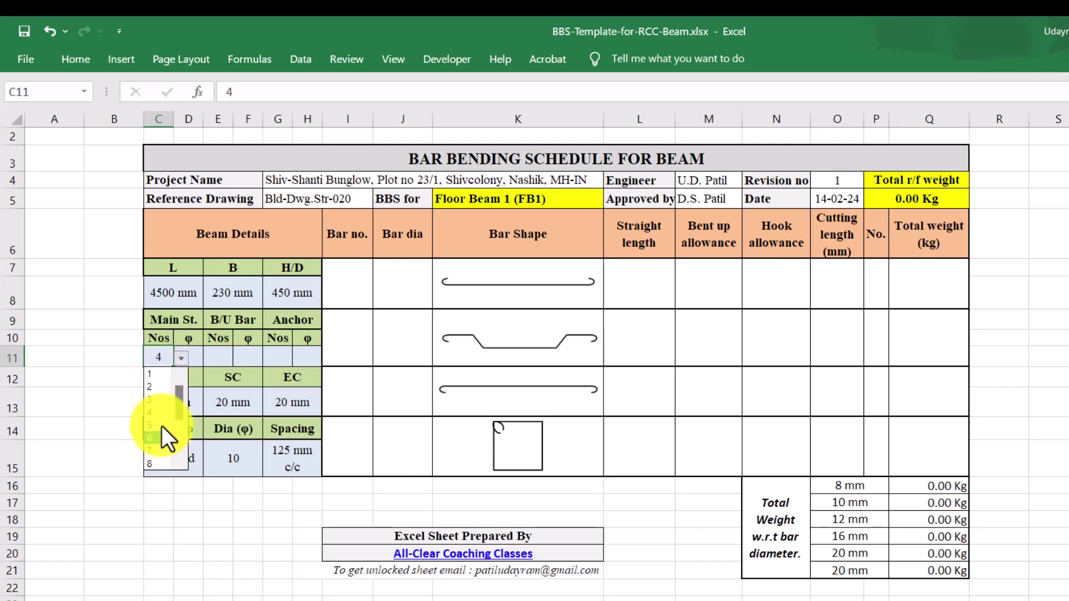
{"action": "left_click", "coordinate": [158, 415]}
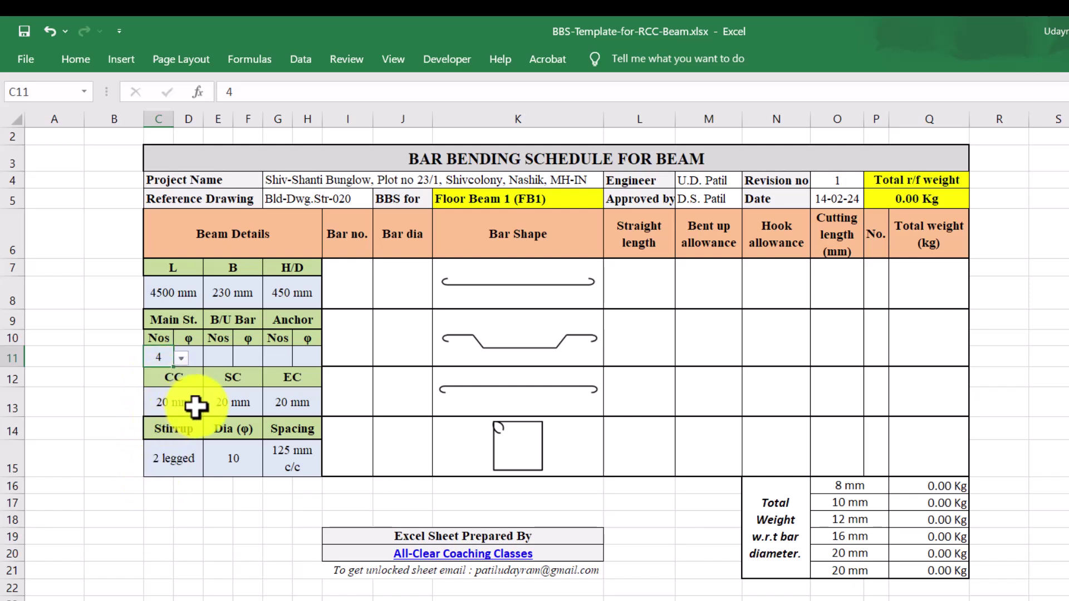
Step: Start a data validation rule for the main straight bar diameter cell D11 that allows only a List
{"action": "left_click", "coordinate": [199, 361]}
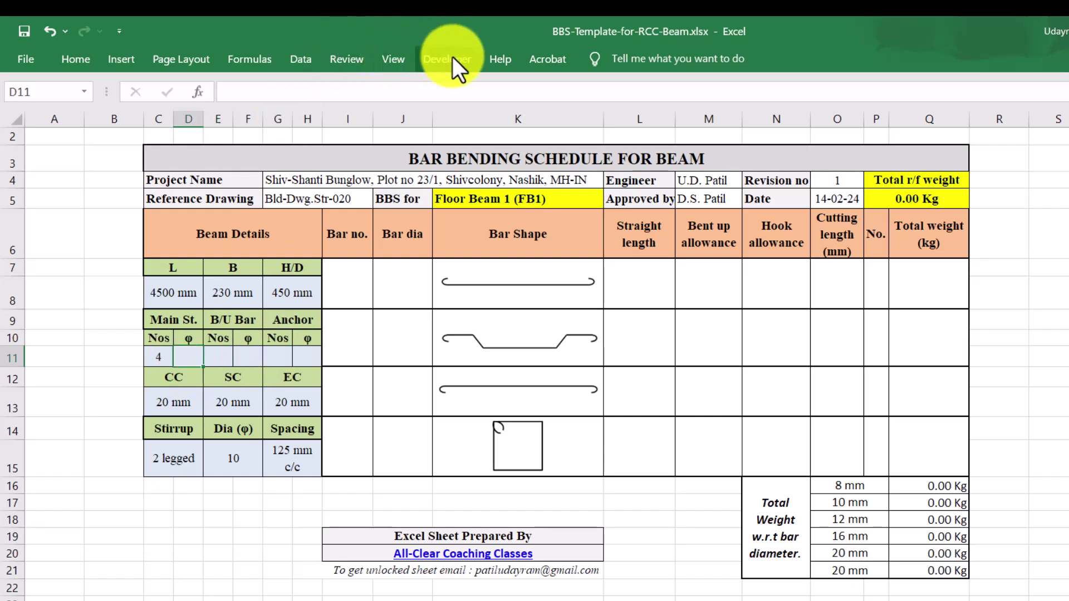
{"action": "left_click", "coordinate": [308, 60]}
{"action": "left_click", "coordinate": [848, 96]}
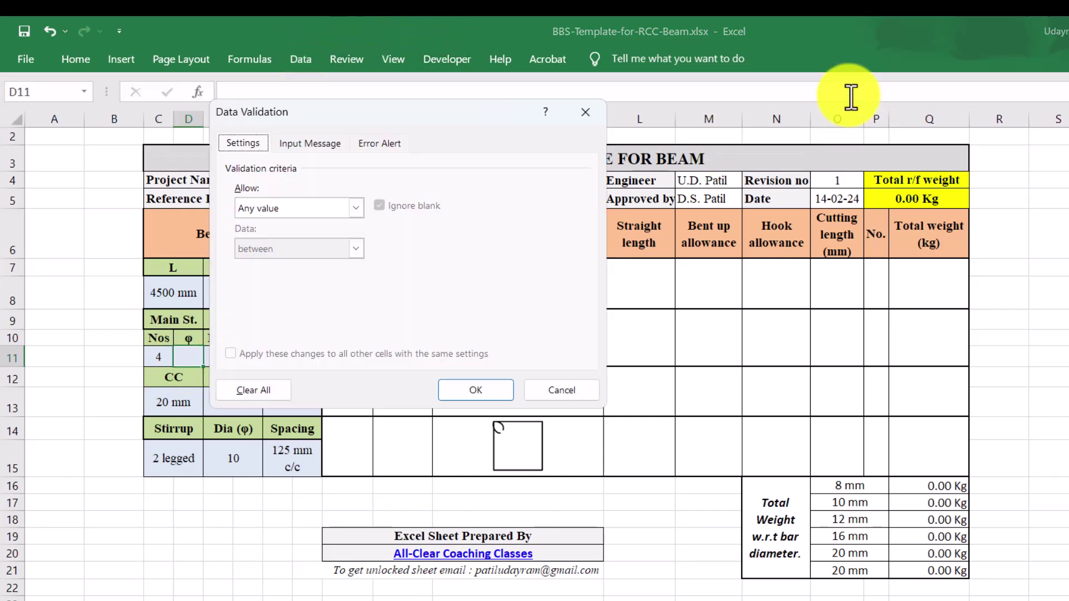
{"action": "left_click", "coordinate": [356, 208]}
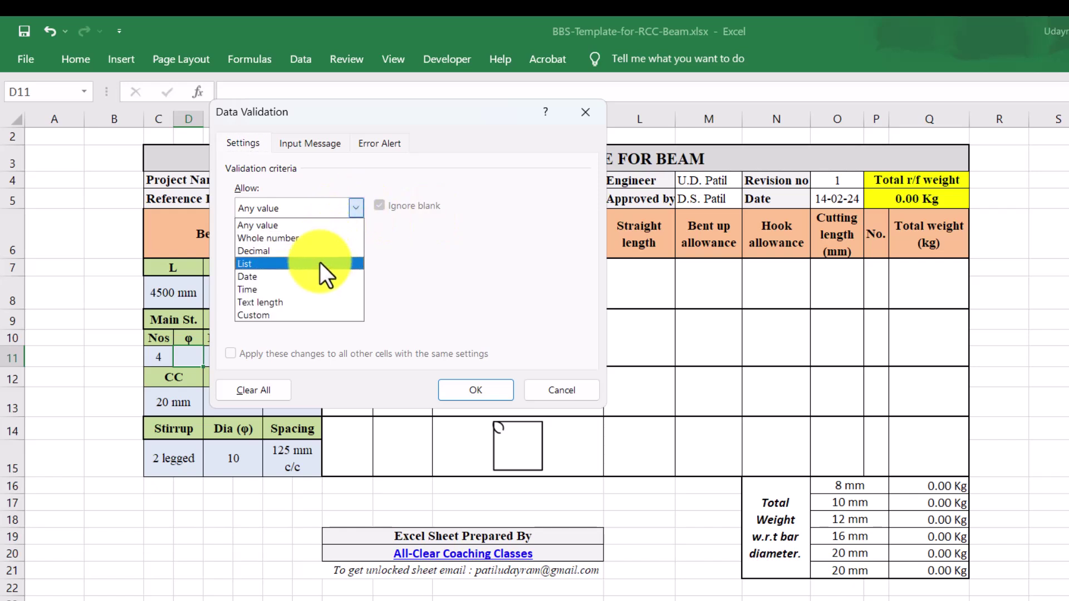
{"action": "left_click", "coordinate": [319, 262]}
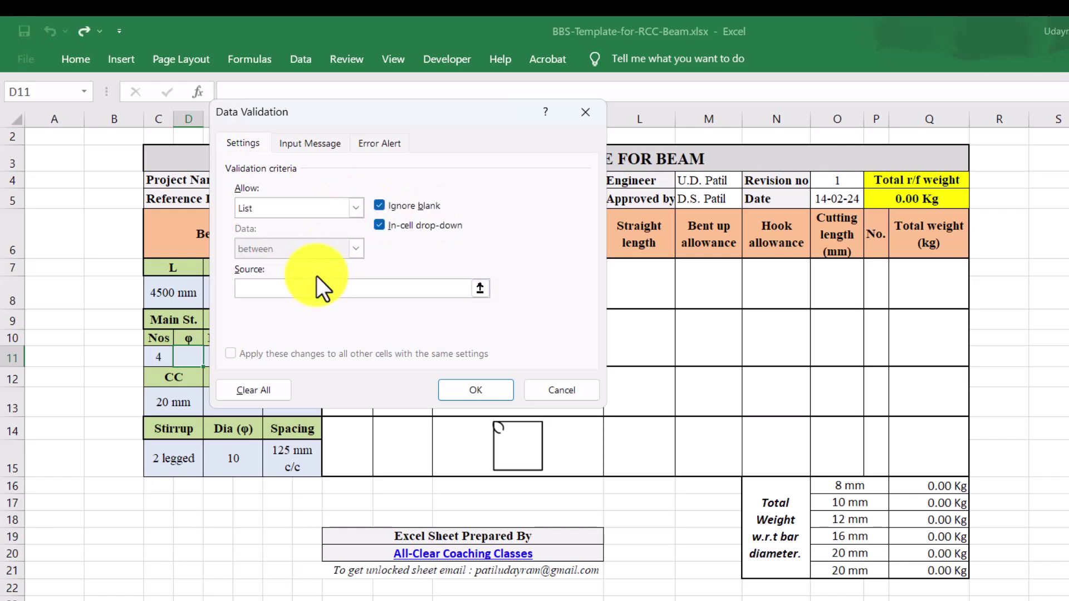
Step: Enter 8,10,12,16,20,25 as the list source for D11 and apply the validation rule
{"action": "type", "text": "8,10,12,16,20,,25+"}
{"action": "key", "text": "Left"}
{"action": "key", "text": "Left"}
{"action": "key", "text": "Left"}
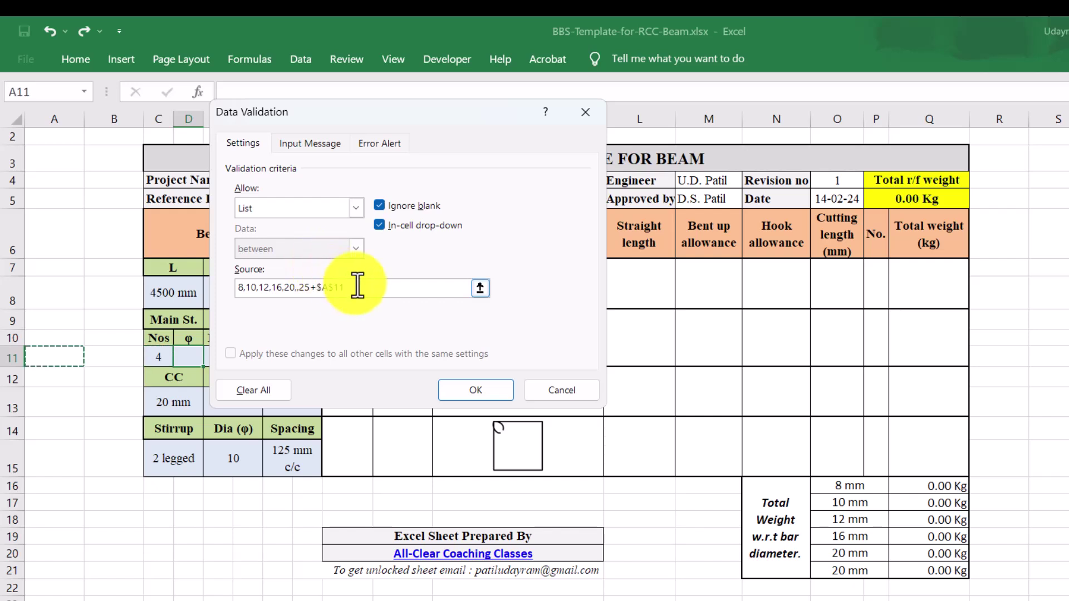
{"action": "left_click", "coordinate": [367, 286]}
{"action": "key", "text": "BackSpace"}
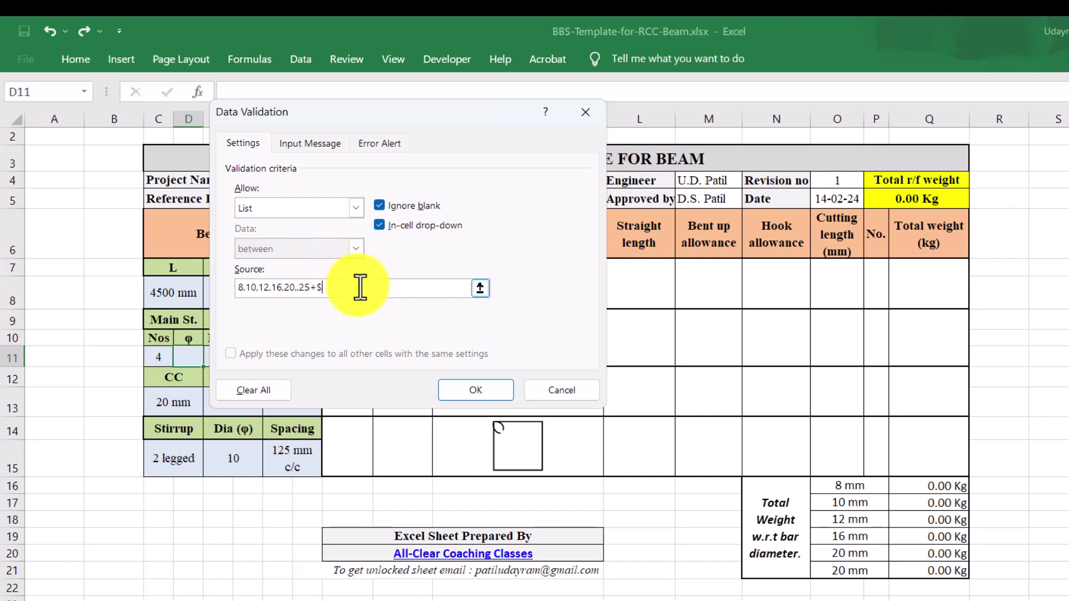
{"action": "key", "text": "BackSpace"}
{"action": "key", "text": "BackSpace"}
{"action": "key", "text": "BackSpace"}
{"action": "key", "text": "BackSpace"}
{"action": "key", "text": "BackSpace"}
{"action": "type", "text": "25"}
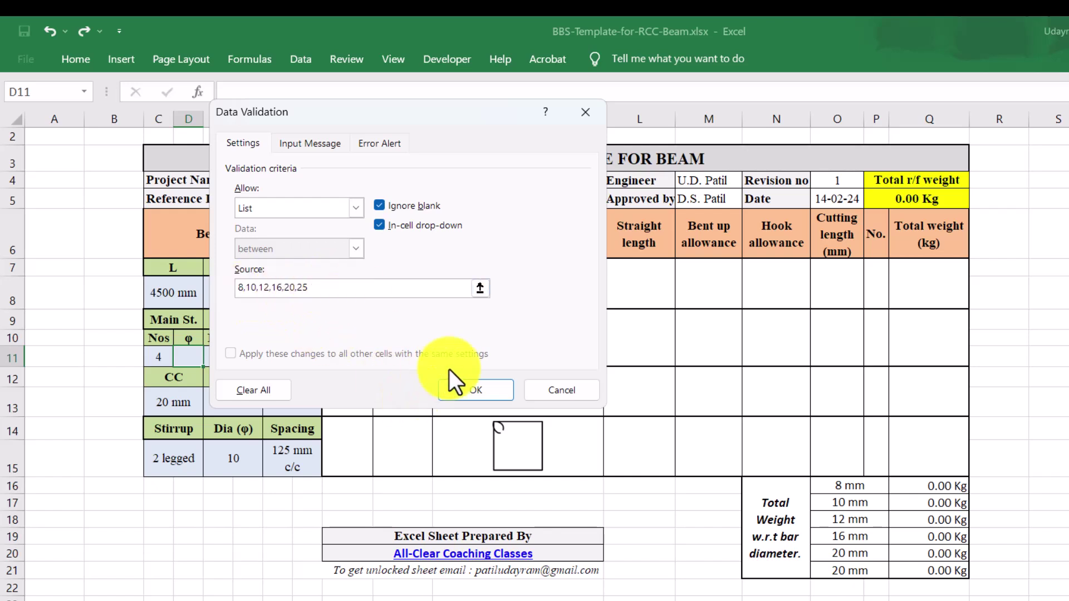
{"action": "left_click", "coordinate": [456, 382]}
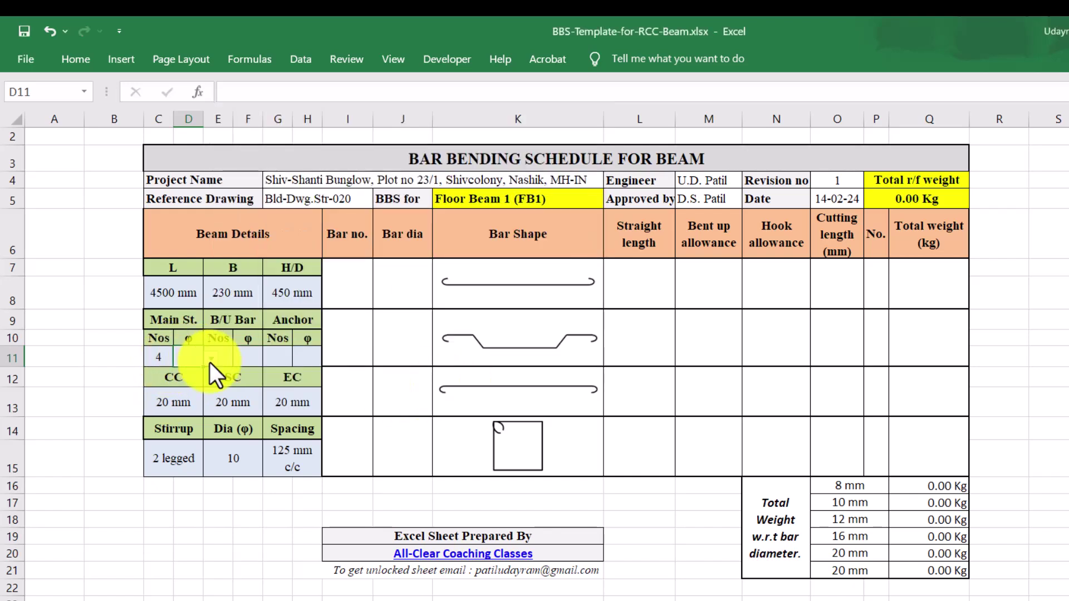
Step: Test the main straight bar diameter cell D11 with the entry 11, and set the diameter to 12 from its list
{"action": "type", "text": "11"}
{"action": "key", "text": "Return"}
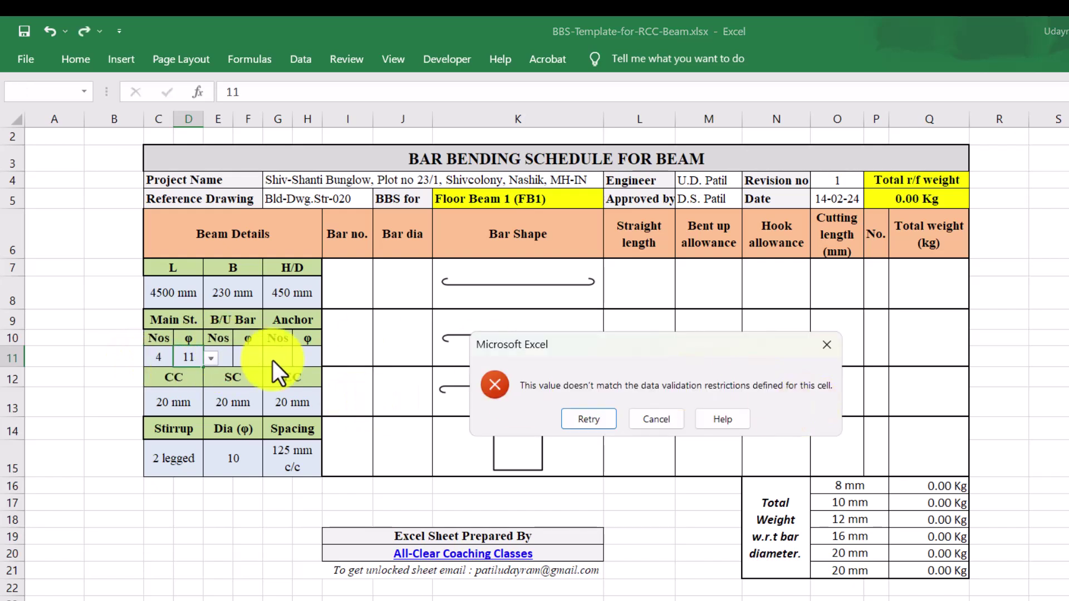
{"action": "left_click", "coordinate": [668, 421]}
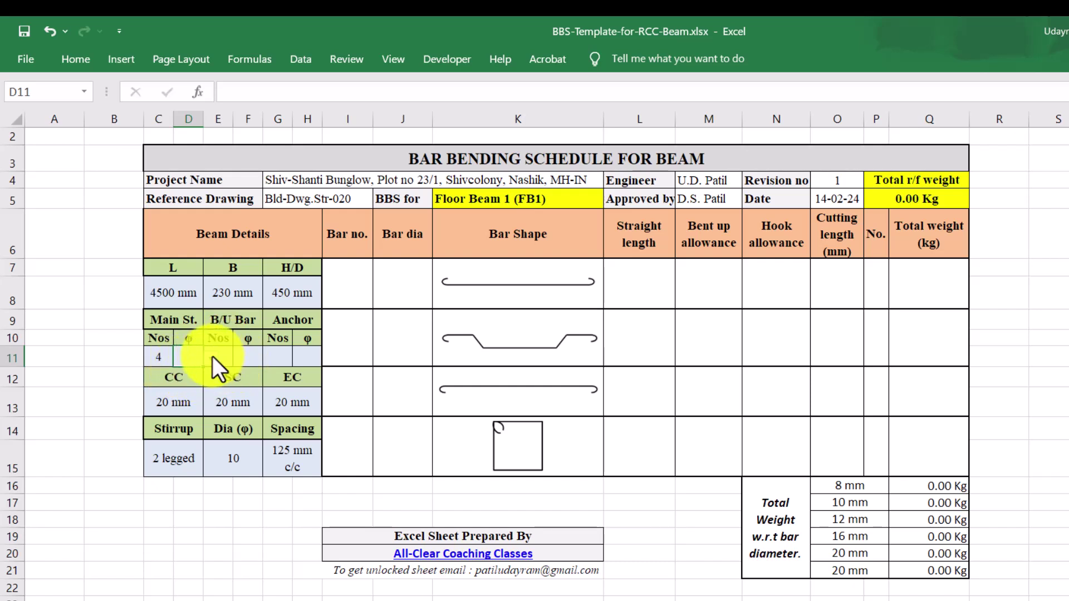
{"action": "left_click", "coordinate": [211, 357]}
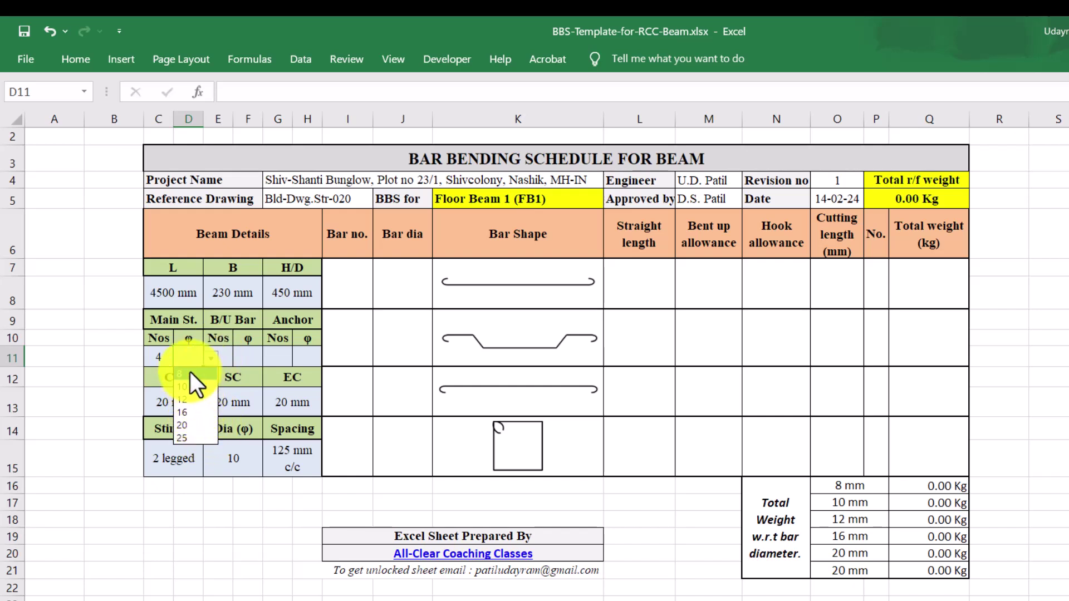
{"action": "left_click", "coordinate": [190, 399]}
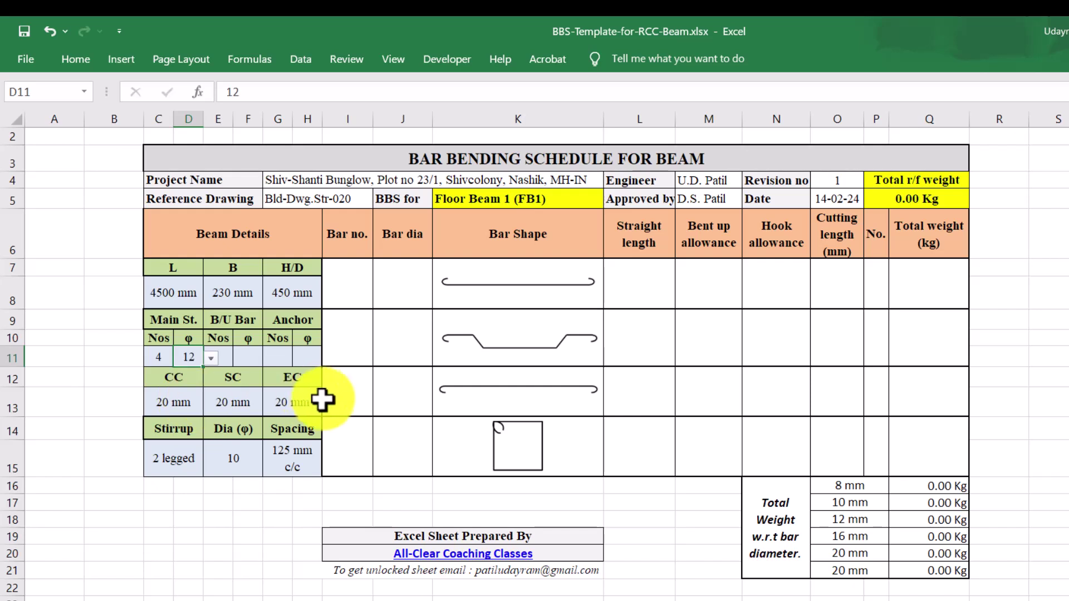
Step: Copy the main bar count cell C11 with its dropdown list to the B/U Bar count cell E11 and Anchor count cell G11
{"action": "left_click", "coordinate": [152, 357]}
{"action": "key", "text": "ctrl+c"}
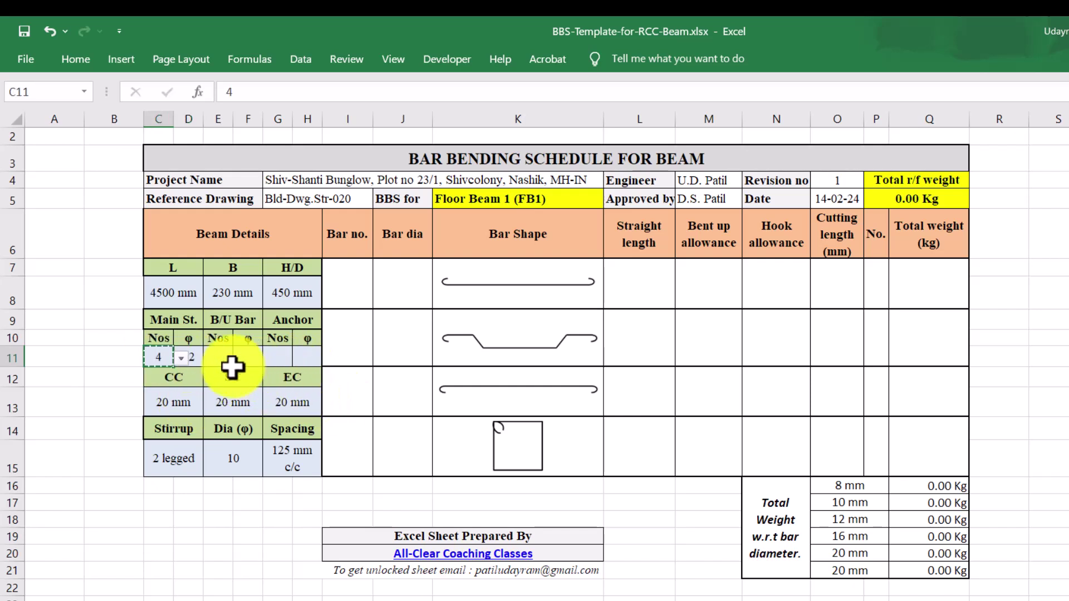
{"action": "left_click", "coordinate": [231, 359]}
{"action": "key", "text": "ctrl+v"}
{"action": "left_click", "coordinate": [277, 358]}
{"action": "key", "text": "ctrl+v"}
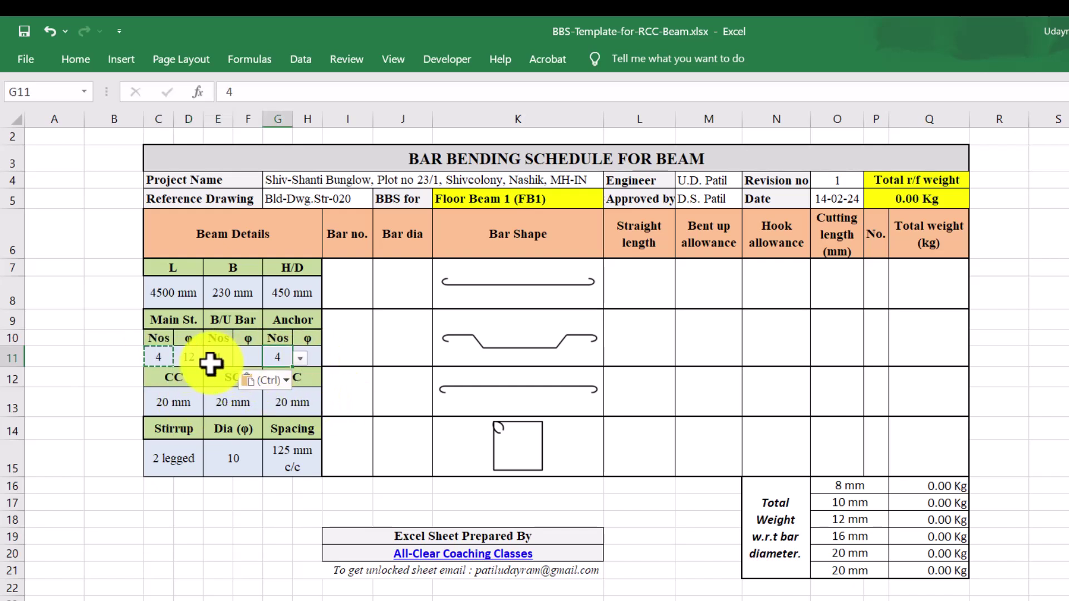
Step: Copy the main bar diameter cell D11 with its dropdown list to the B/U Bar diameter cell F11 and Anchor diameter cell H11
{"action": "left_click", "coordinate": [186, 358]}
{"action": "key", "text": "ctrl+c"}
{"action": "left_click", "coordinate": [248, 357]}
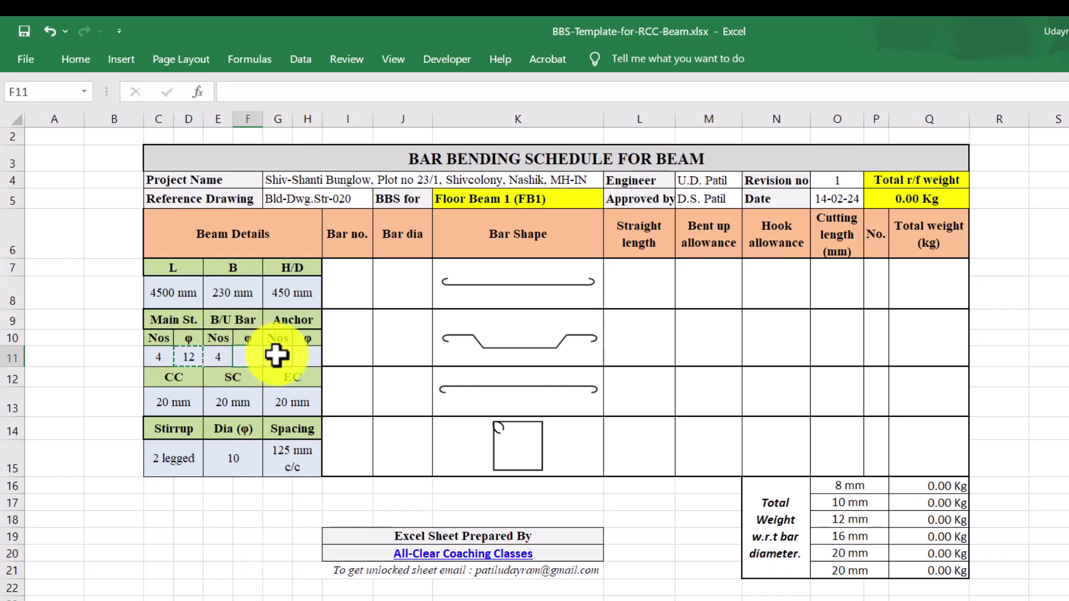
{"action": "key", "text": "ctrl+v"}
{"action": "left_click", "coordinate": [307, 357]}
{"action": "key", "text": "ctrl+v"}
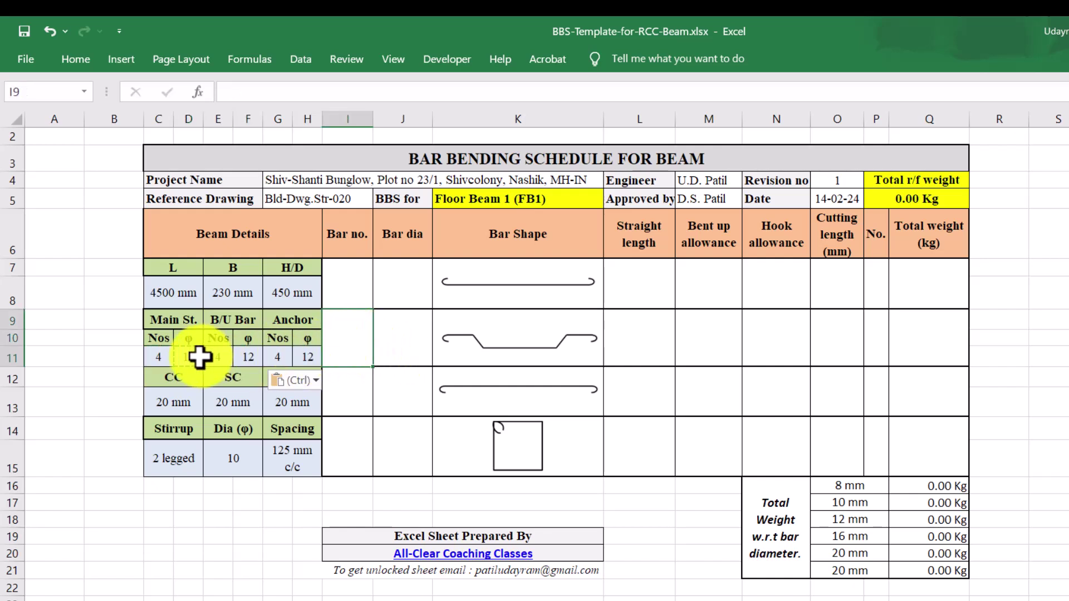
Step: Check the dropdown options in the B/U Bar count cell E11 and diameter cell F11
{"action": "left_click", "coordinate": [231, 357]}
{"action": "left_click", "coordinate": [241, 358]}
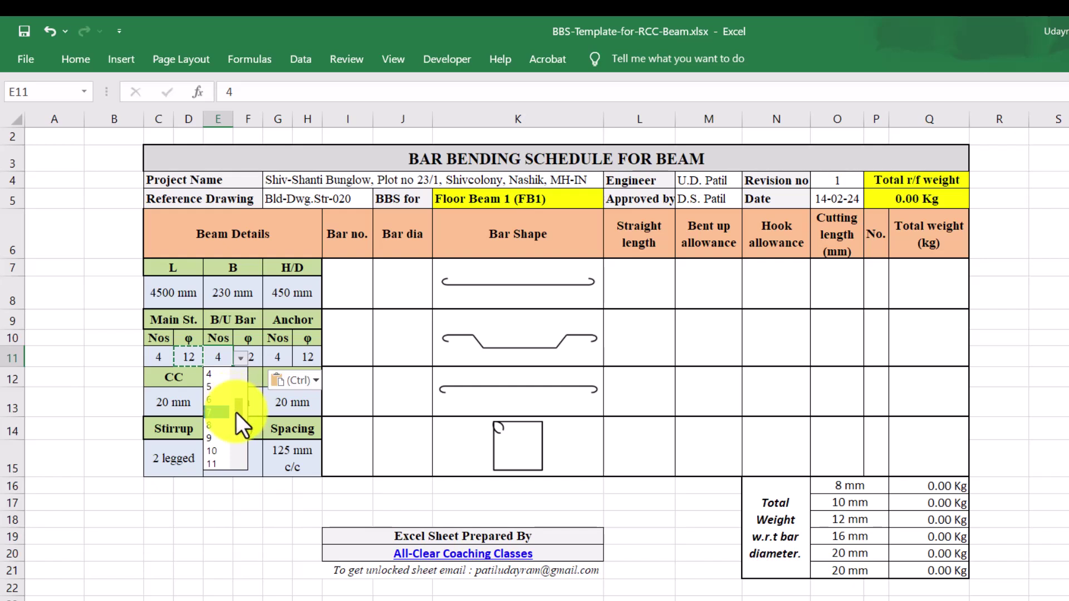
{"action": "left_click", "coordinate": [256, 351]}
{"action": "left_click", "coordinate": [259, 357]}
{"action": "left_click", "coordinate": [266, 360]}
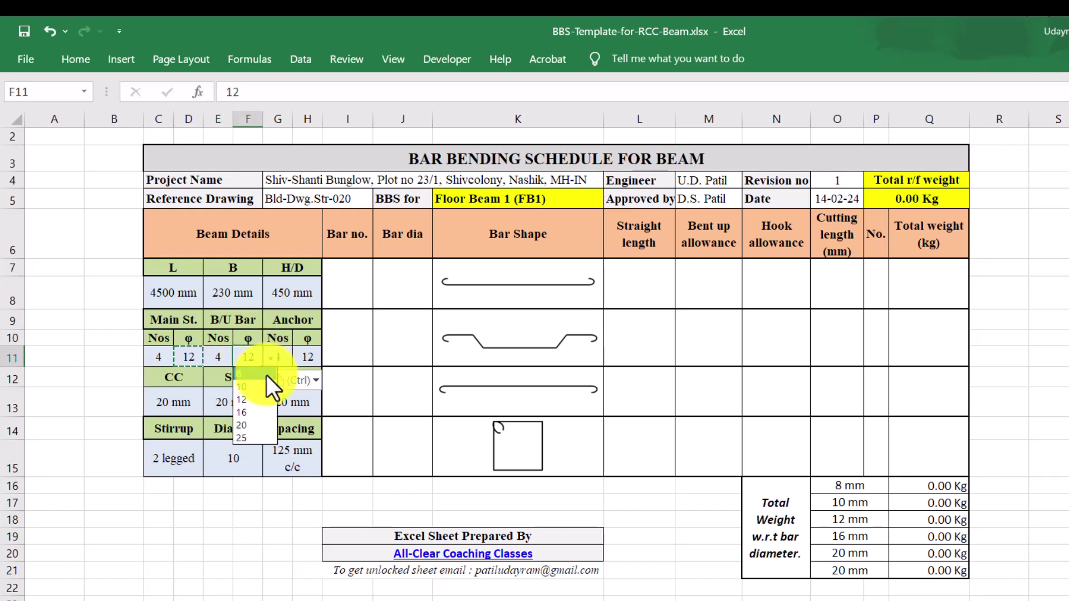
{"action": "left_click", "coordinate": [284, 455]}
Step: Set the SC cover in E13 to 25 mm and the EC cover in G13 to 30 mm
{"action": "left_click", "coordinate": [162, 410]}
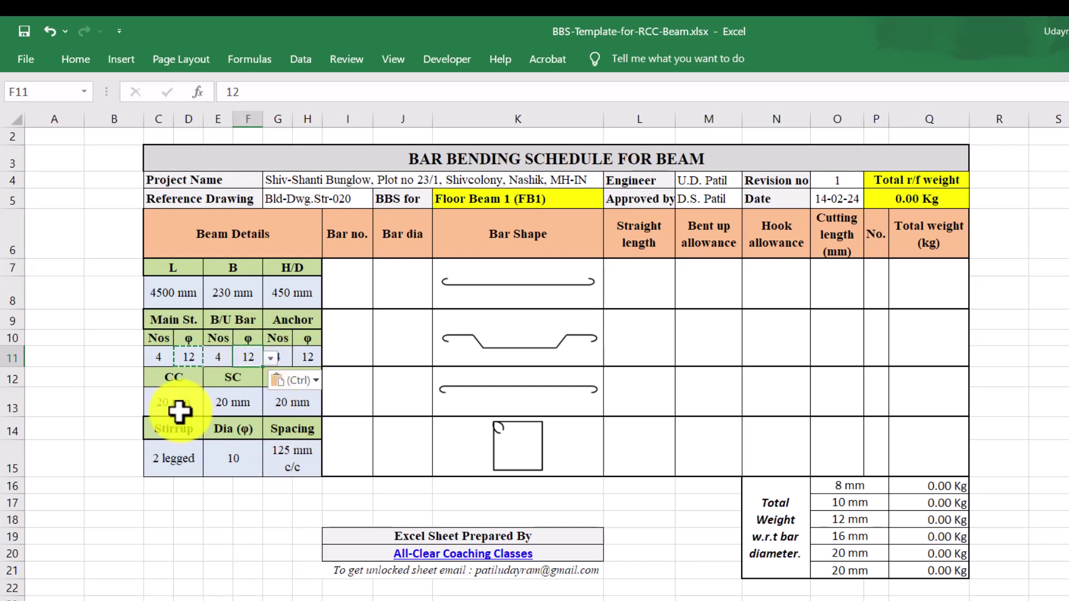
{"action": "key", "text": "Escape"}
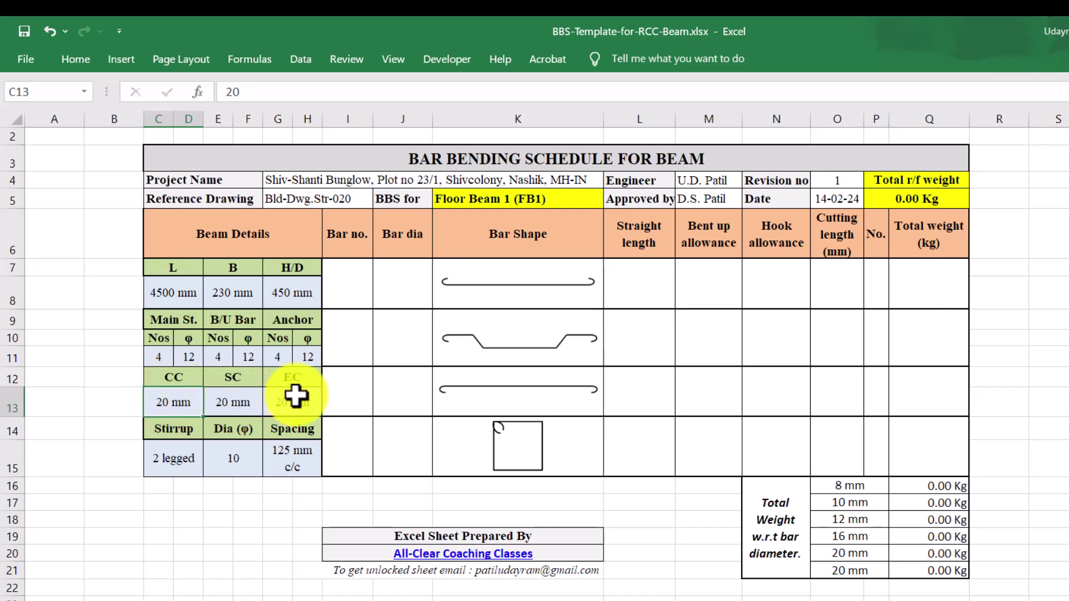
{"action": "key", "text": "ctrl+z"}
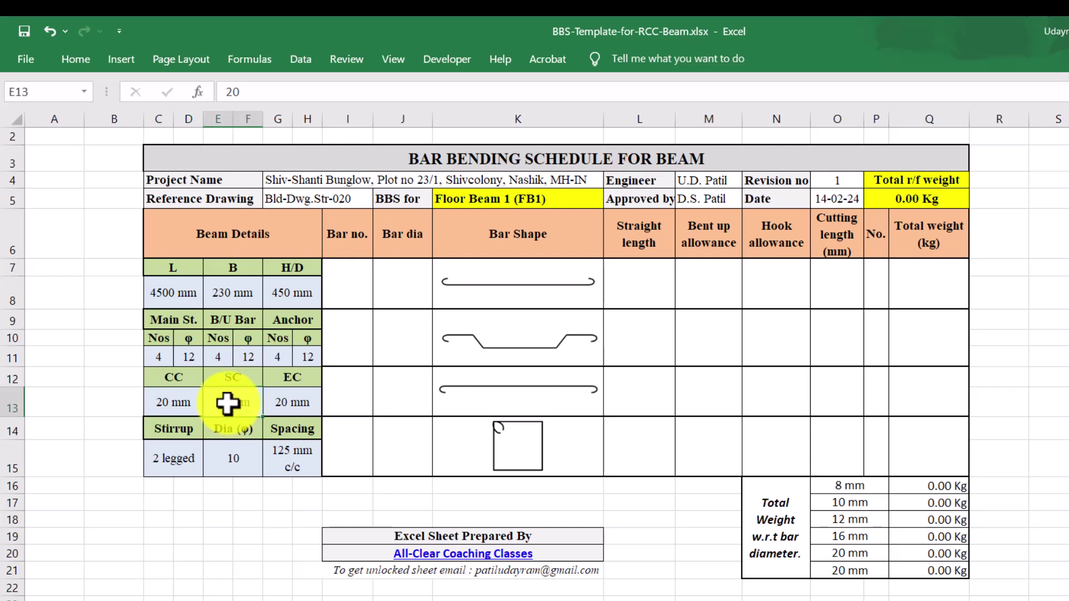
{"action": "left_click", "coordinate": [294, 400]}
{"action": "type", "text": "30"}
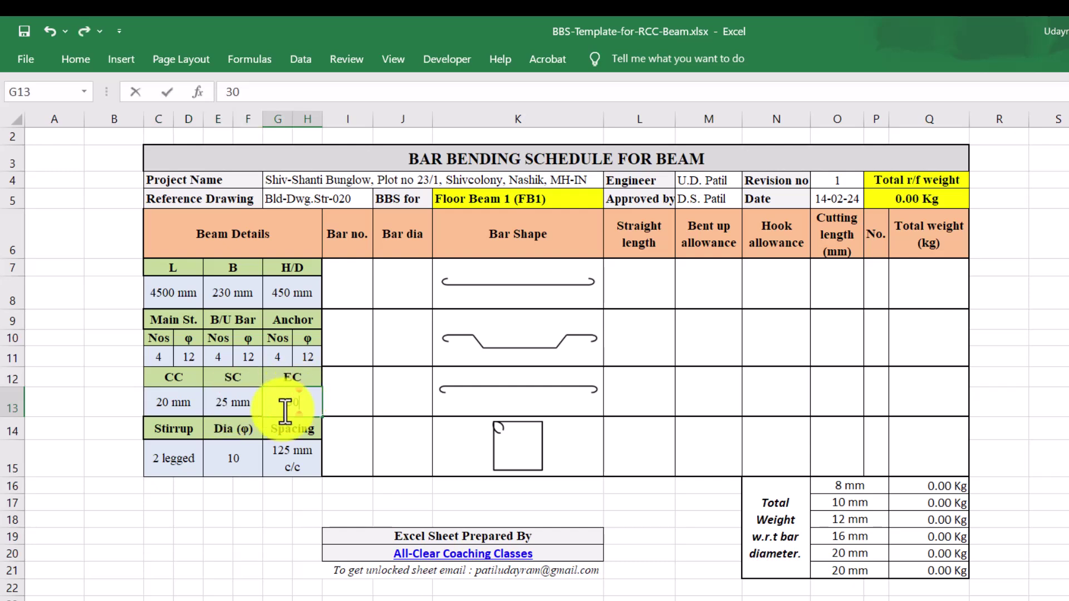
{"action": "left_click", "coordinate": [231, 435]}
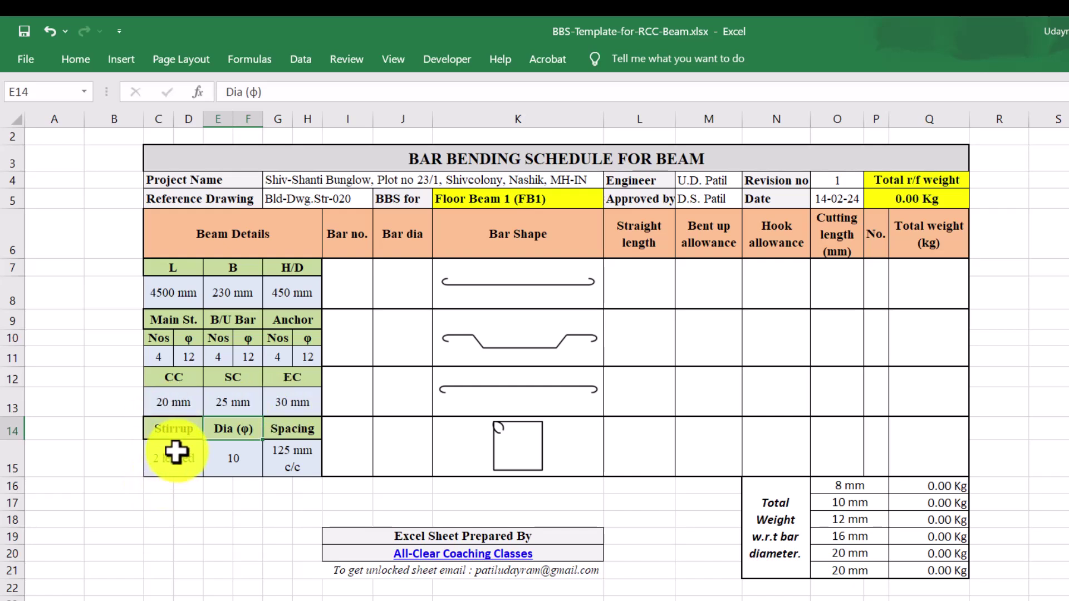
Step: Set the stirrup diameter in E15 to 8 from its dropdown list and select the stirrup spacing cell
{"action": "left_click", "coordinate": [232, 453]}
{"action": "left_click", "coordinate": [272, 469]}
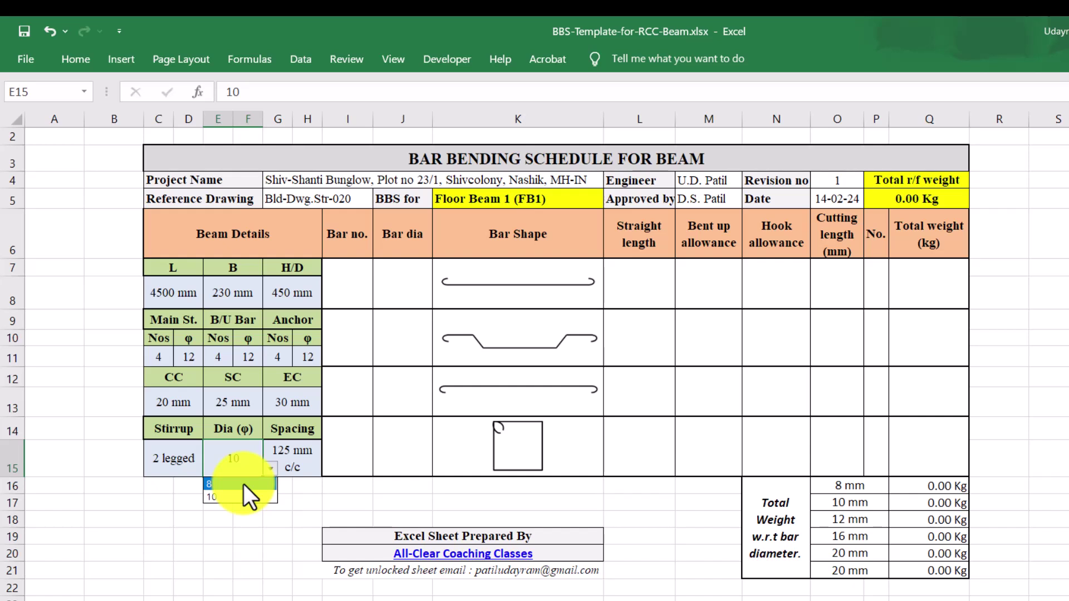
{"action": "key", "text": "Down"}
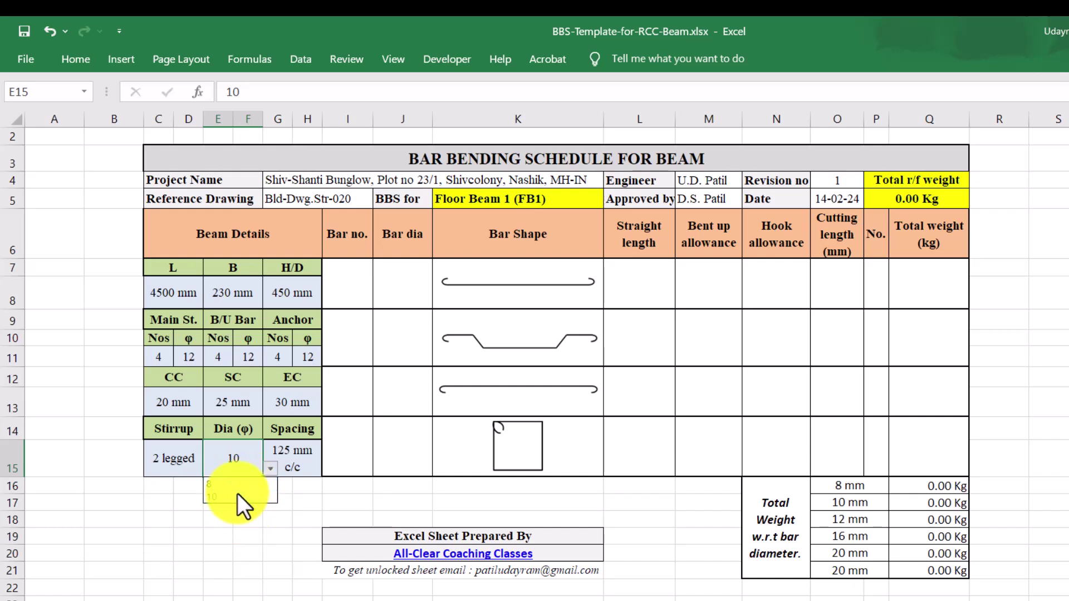
{"action": "left_click", "coordinate": [240, 484]}
{"action": "left_click", "coordinate": [284, 448]}
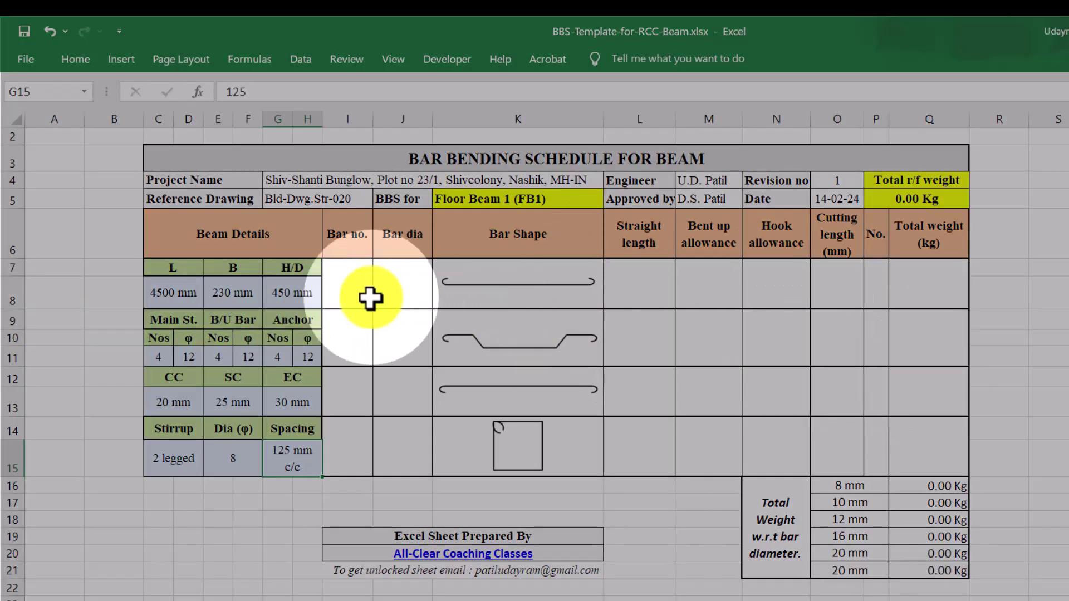
Step: Number the four bar rows 1, 2, 3 and 4 in the Bar no. column, starting at I7
{"action": "left_click", "coordinate": [367, 298]}
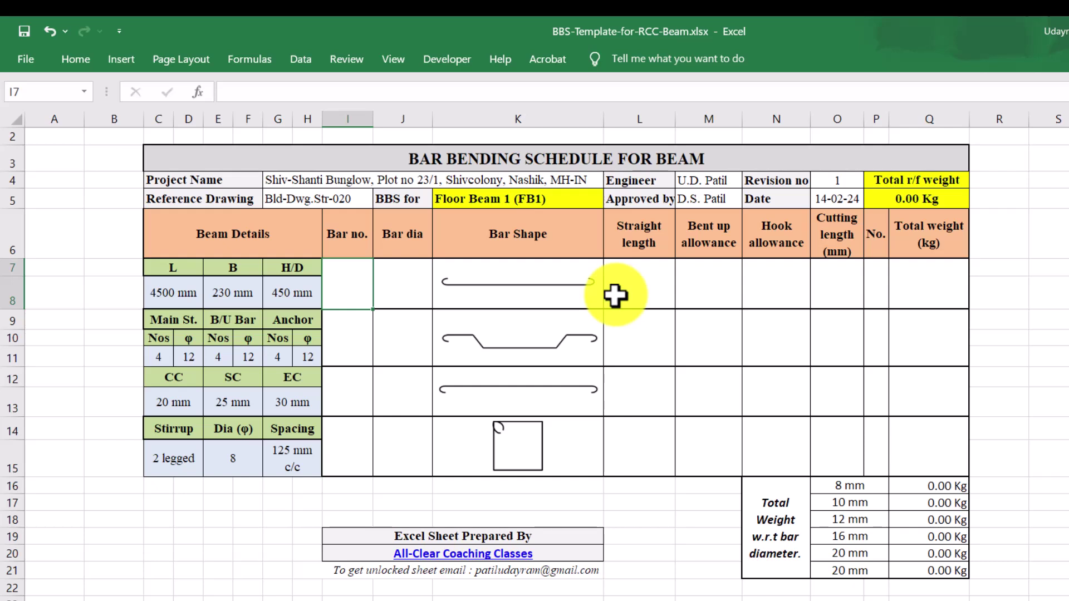
{"action": "type", "text": "1"}
{"action": "key", "text": "Return"}
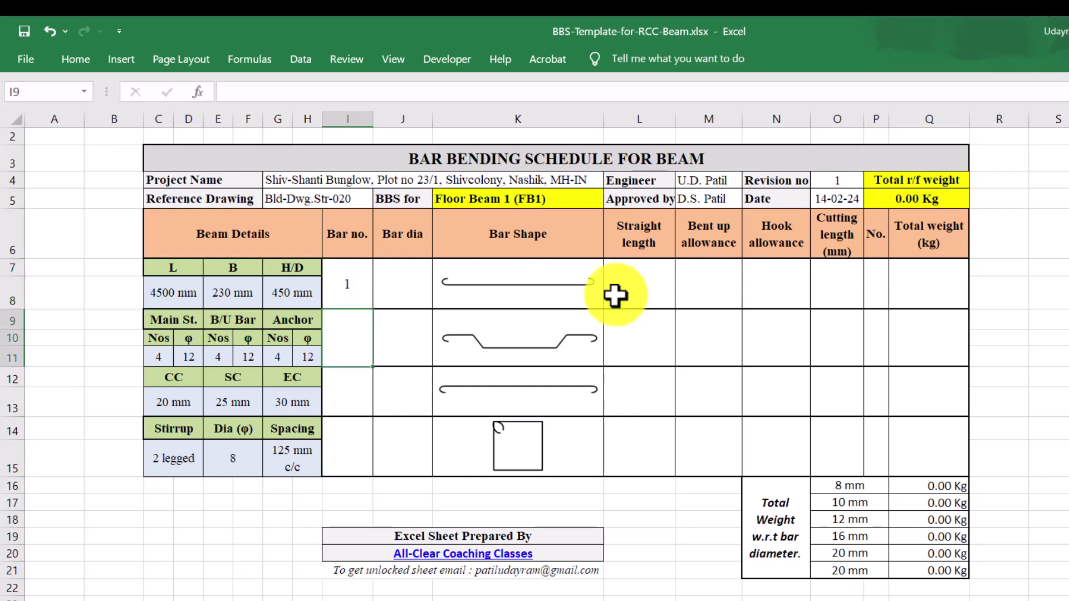
{"action": "type", "text": "2"}
{"action": "key", "text": "Return"}
{"action": "type", "text": "3"}
{"action": "key", "text": "Return"}
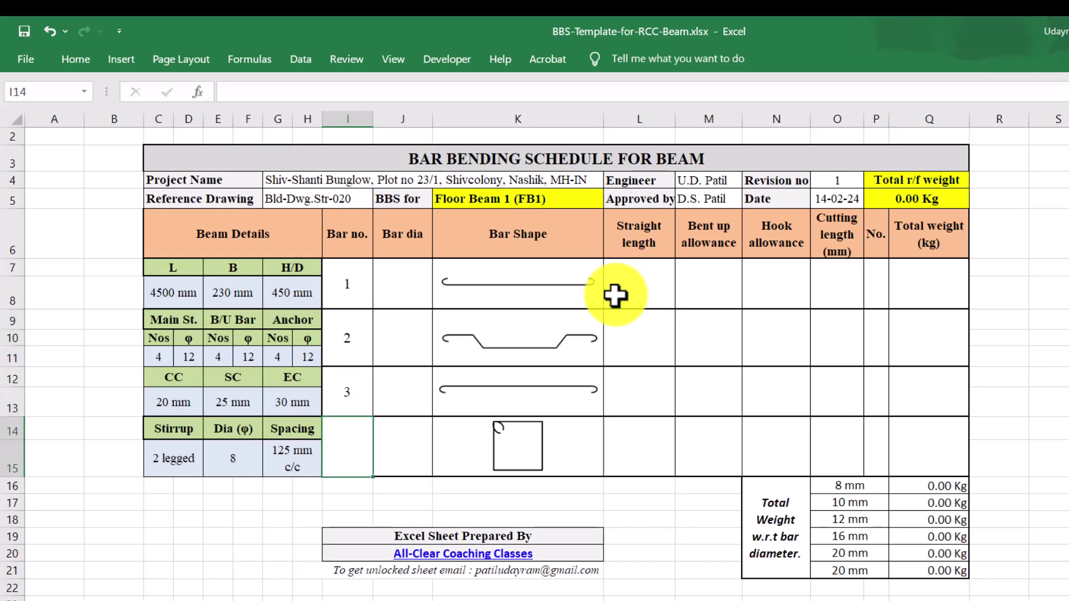
{"action": "type", "text": "4"}
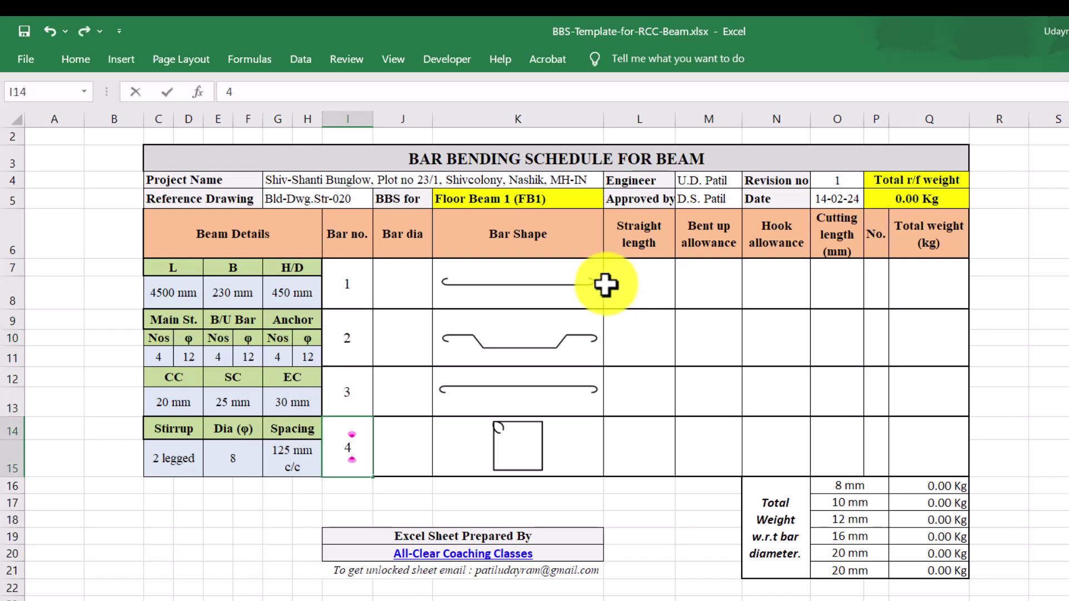
{"action": "left_click", "coordinate": [454, 295]}
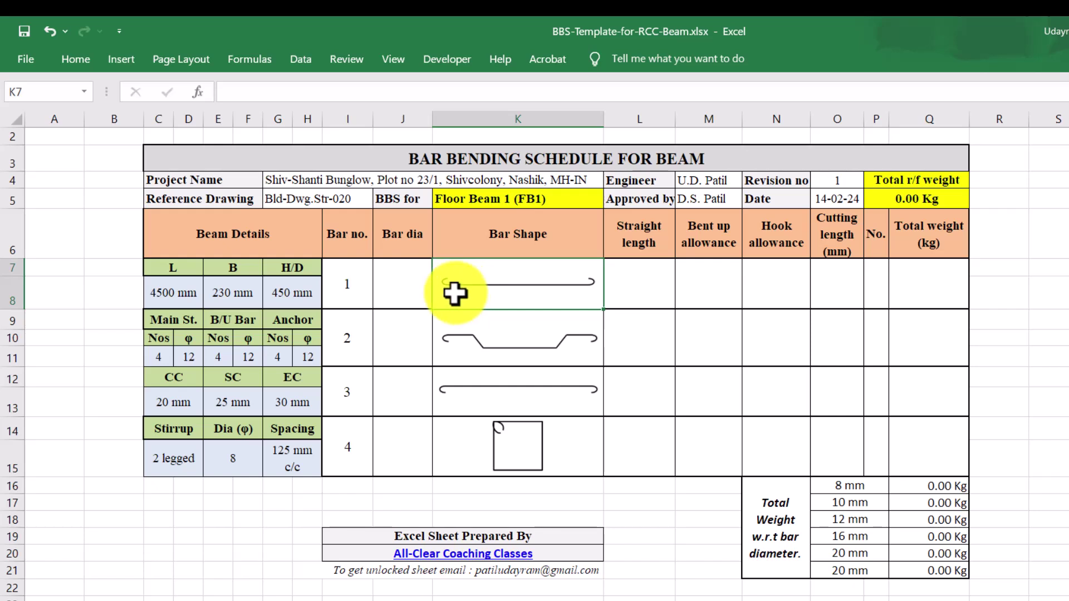
Step: Link the Bar dia cells of bars 1 and 2 to their input diameters with =D11 in J7 and =F11 in J9
{"action": "left_click", "coordinate": [190, 357]}
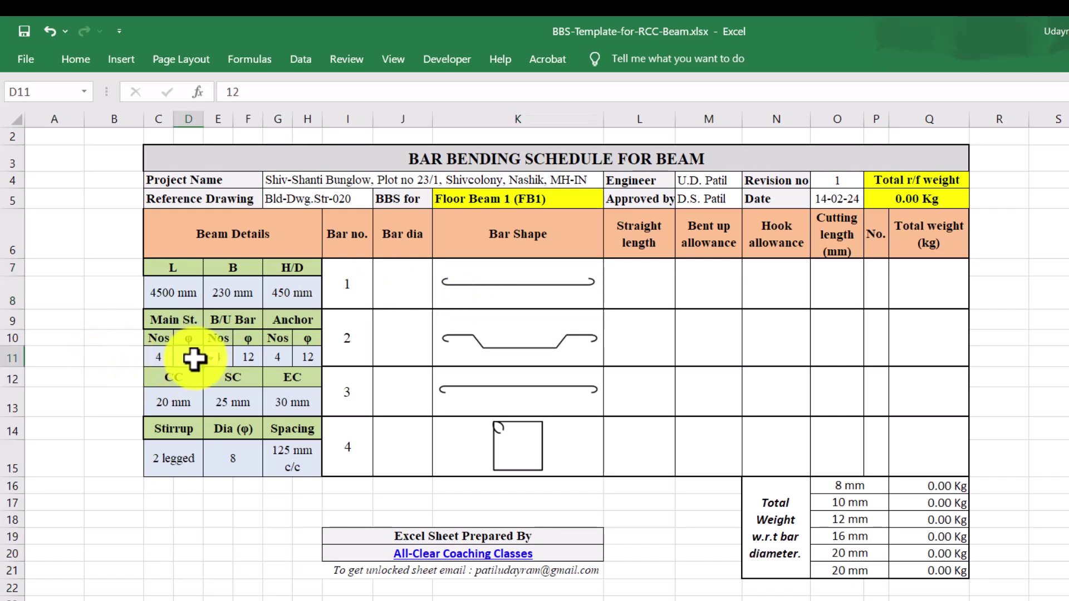
{"action": "left_click", "coordinate": [211, 358]}
{"action": "left_click", "coordinate": [410, 275]}
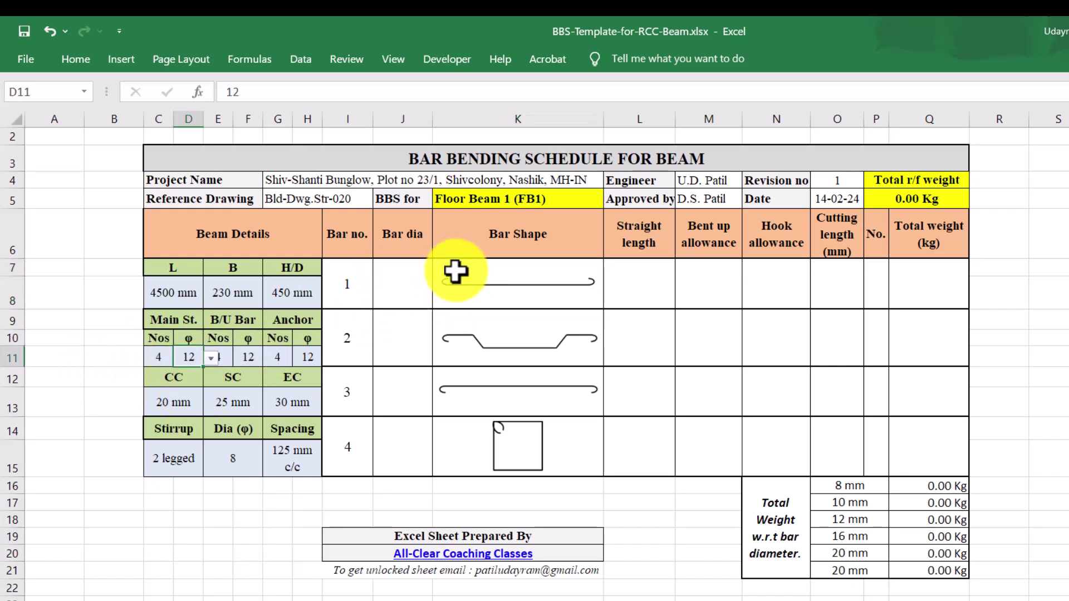
{"action": "left_click", "coordinate": [401, 284]}
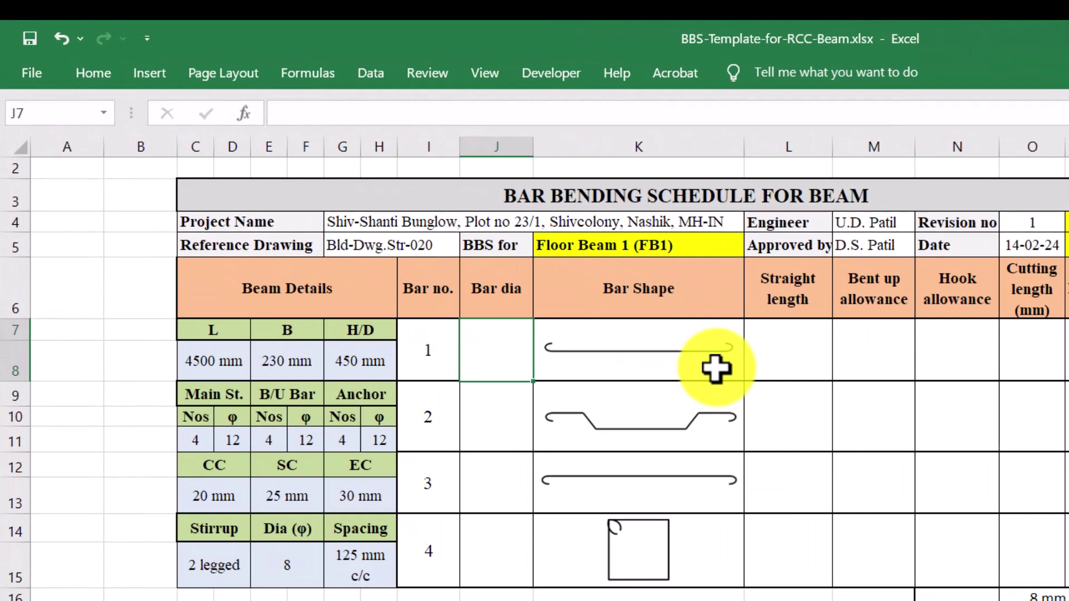
{"action": "type", "text": "="}
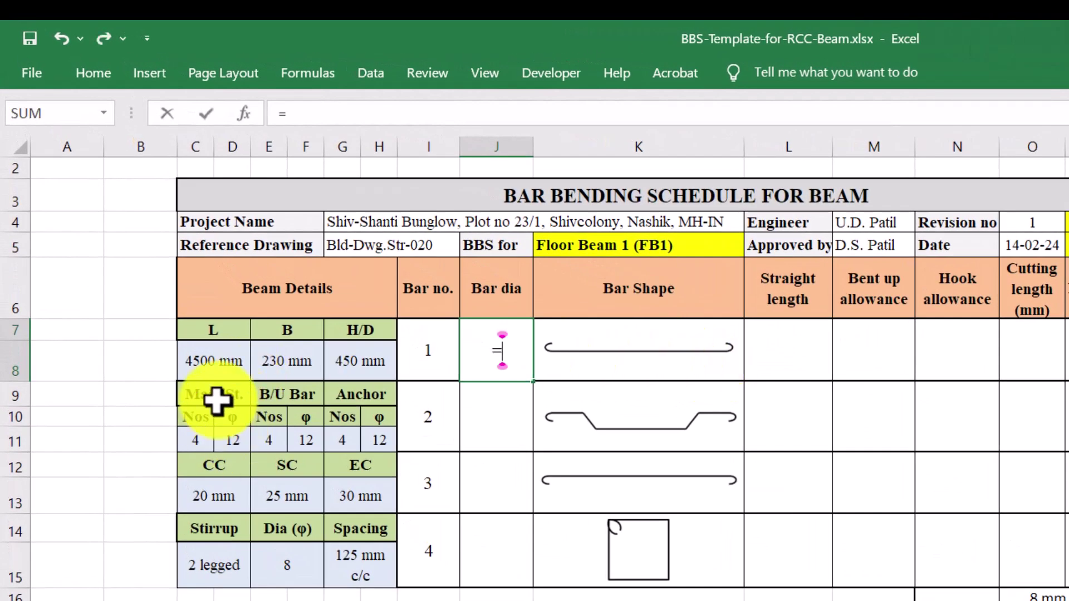
{"action": "left_click", "coordinate": [243, 436]}
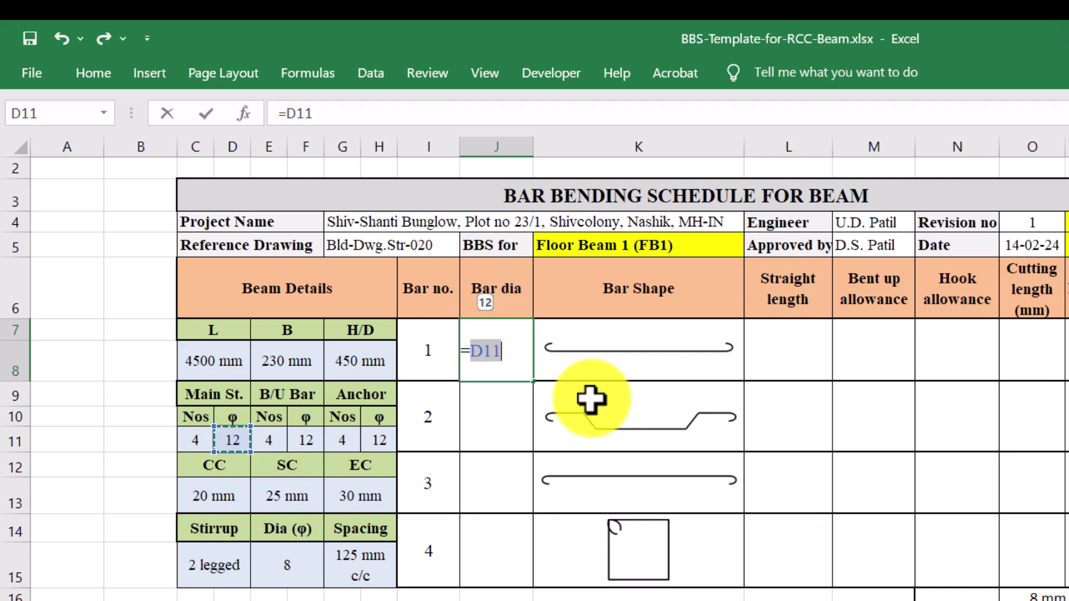
{"action": "key", "text": "Return"}
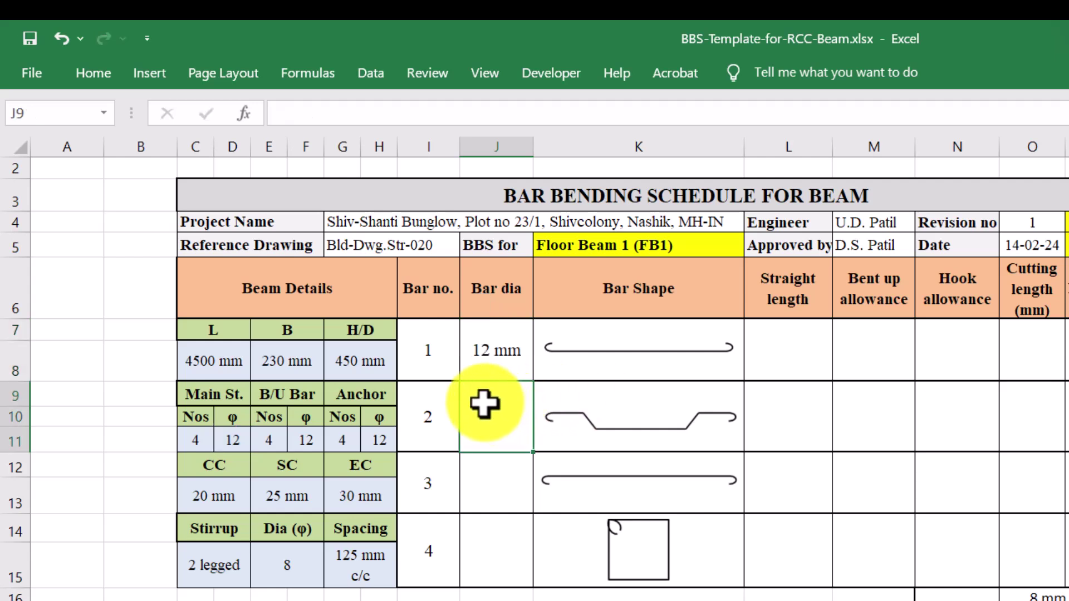
{"action": "type", "text": "="}
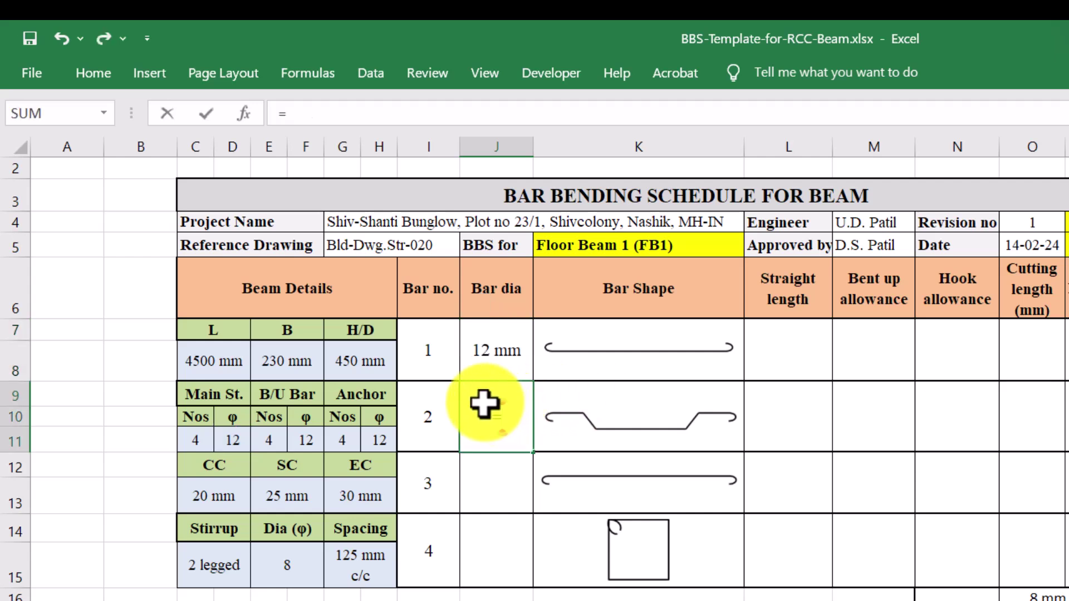
{"action": "left_click", "coordinate": [306, 439]}
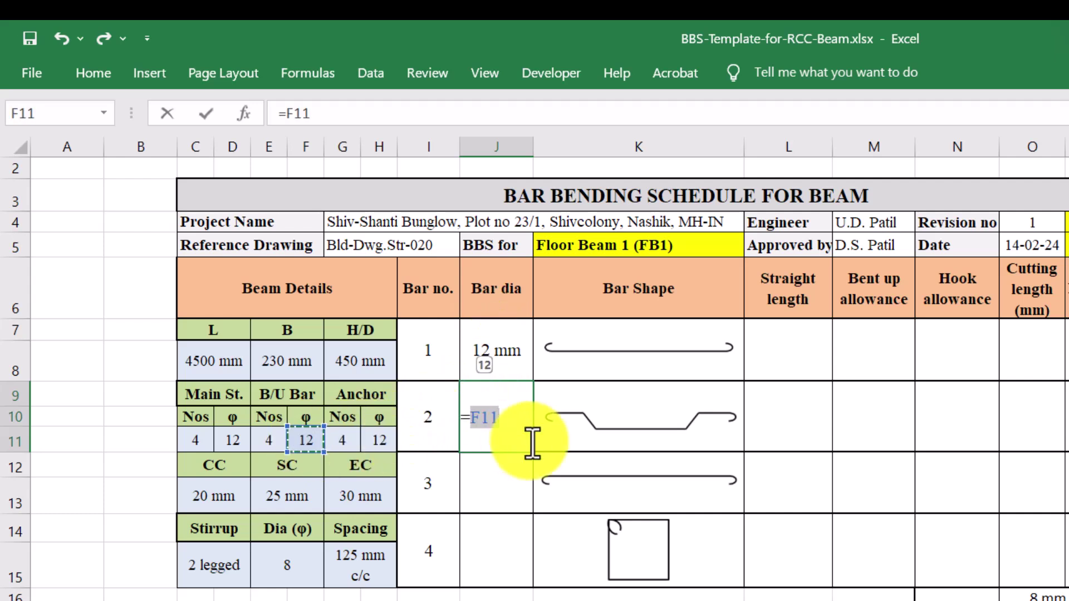
{"action": "key", "text": "Return"}
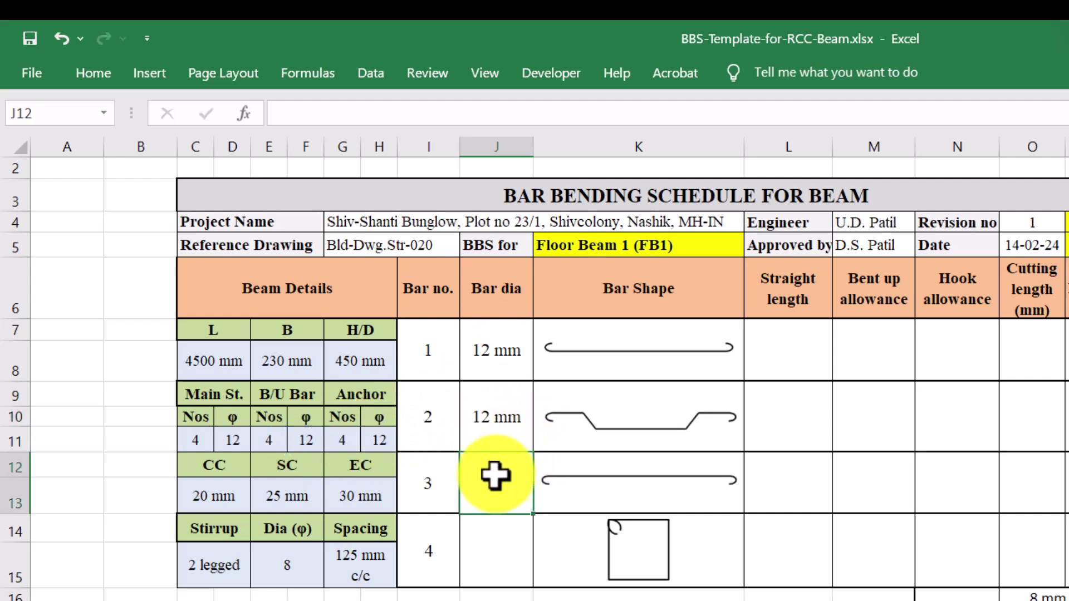
Step: Link the Bar dia cells of bars 3 and 4 with =H11 in J12 and =E15 in J14
{"action": "type", "text": "="}
{"action": "left_click", "coordinate": [380, 440]}
{"action": "key", "text": "Return"}
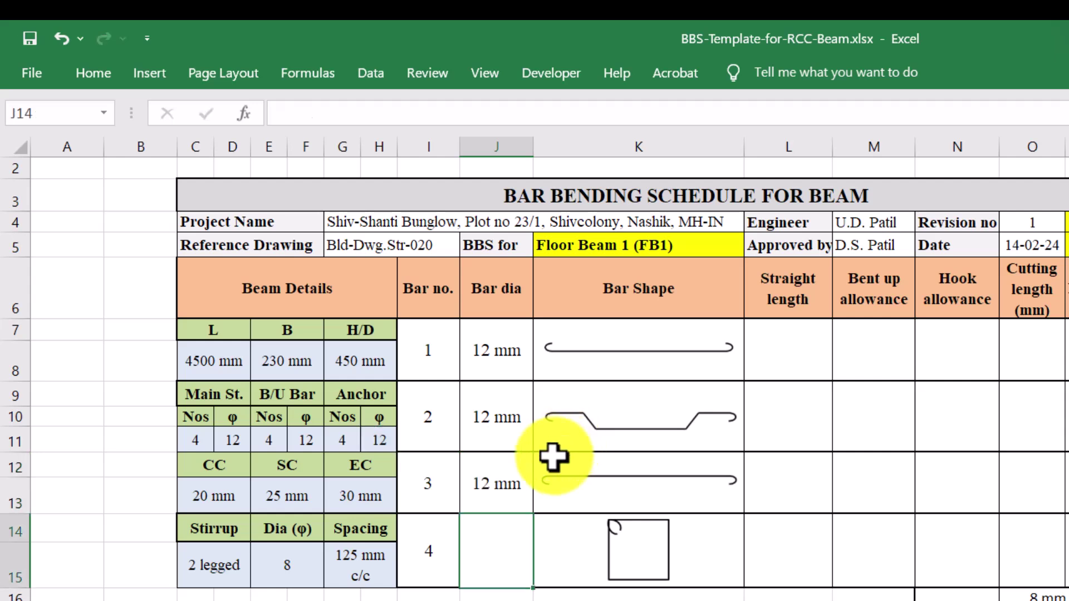
{"action": "type", "text": "="}
{"action": "left_click", "coordinate": [278, 568]}
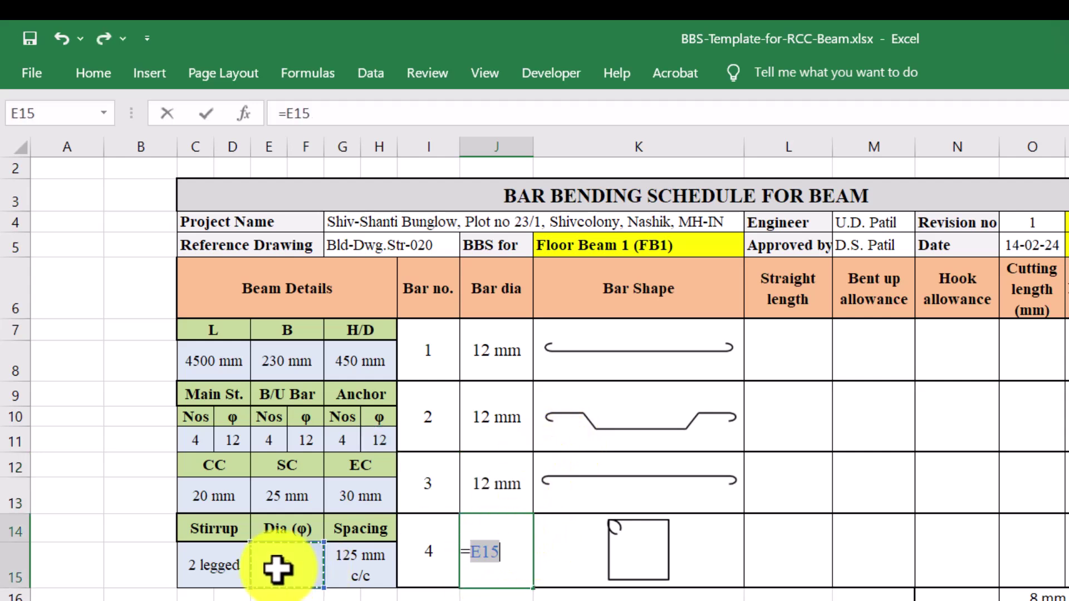
{"action": "key", "text": "Return"}
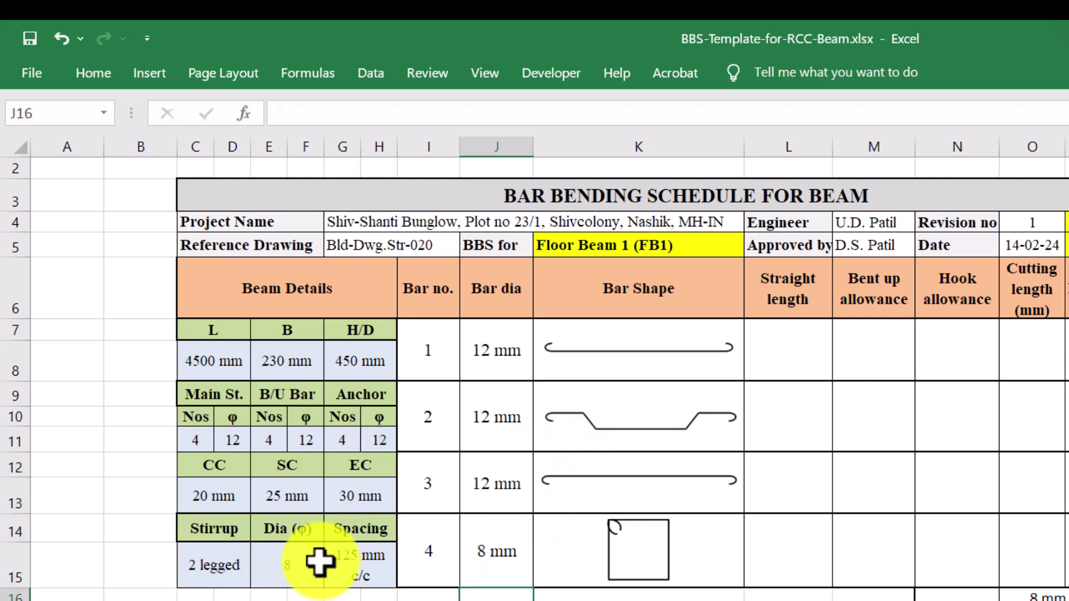
Step: Set the main bar diameter in D11 to 10 from its dropdown list
{"action": "left_click", "coordinate": [241, 444]}
{"action": "left_click", "coordinate": [260, 440]}
{"action": "left_click", "coordinate": [245, 470]}
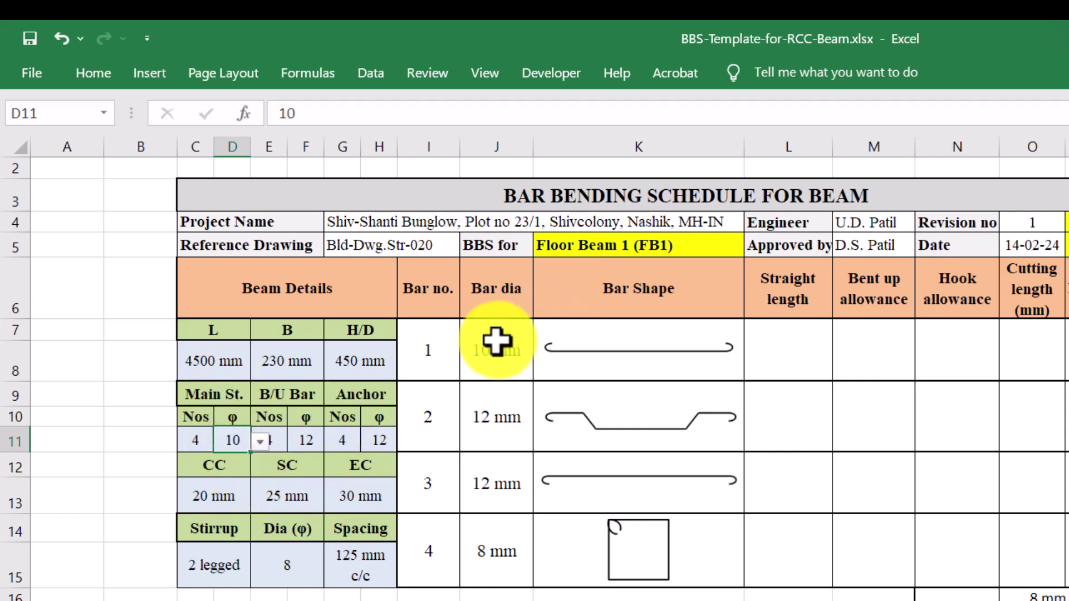
Step: Check the stirrup diameter dropdown in E15 and the main, B/U and anchor bar input cells in row 11
{"action": "left_click", "coordinate": [287, 574]}
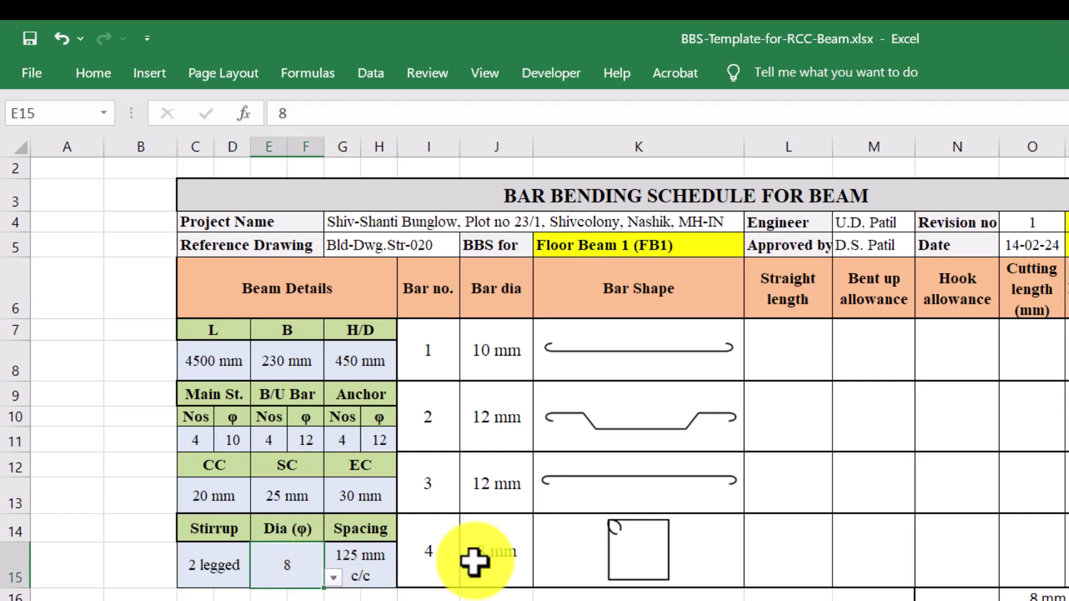
{"action": "left_click", "coordinate": [333, 578]}
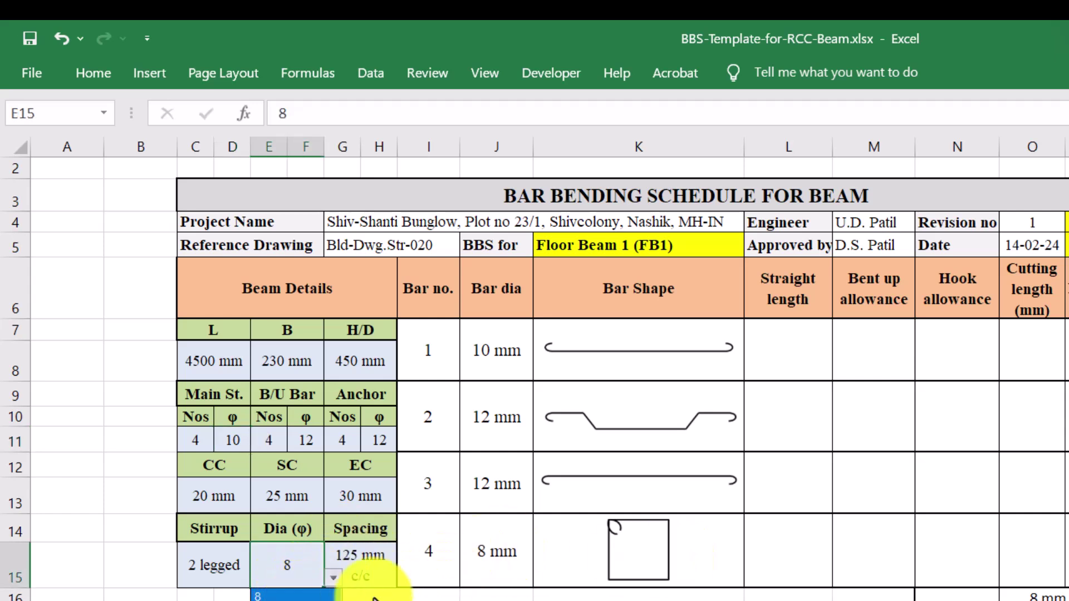
{"action": "left_click", "coordinate": [311, 600]}
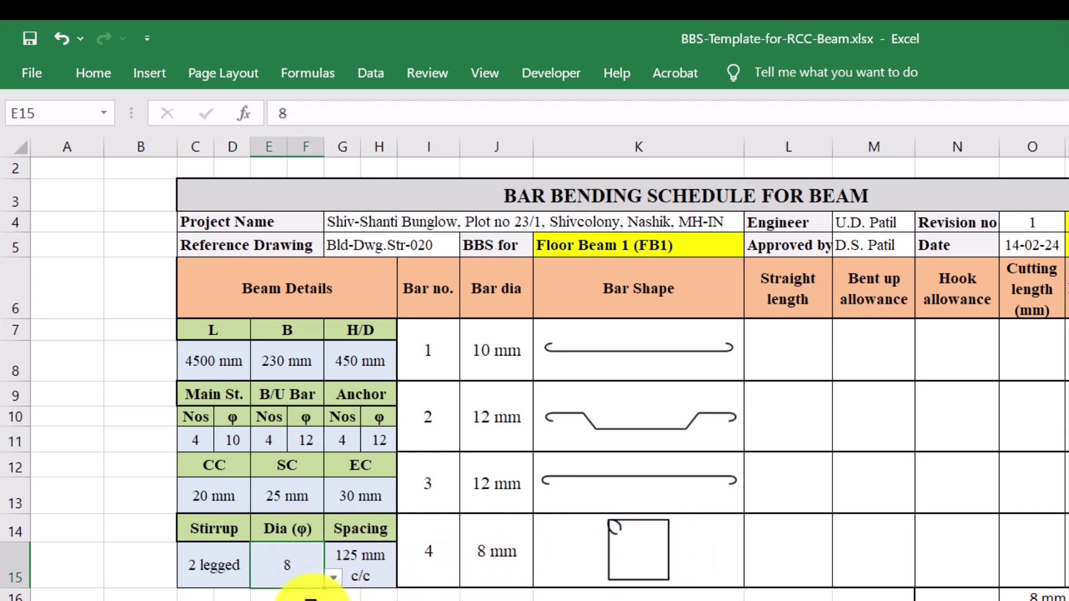
{"action": "left_click", "coordinate": [333, 577]}
{"action": "left_click", "coordinate": [290, 590]}
{"action": "left_click", "coordinate": [232, 441]}
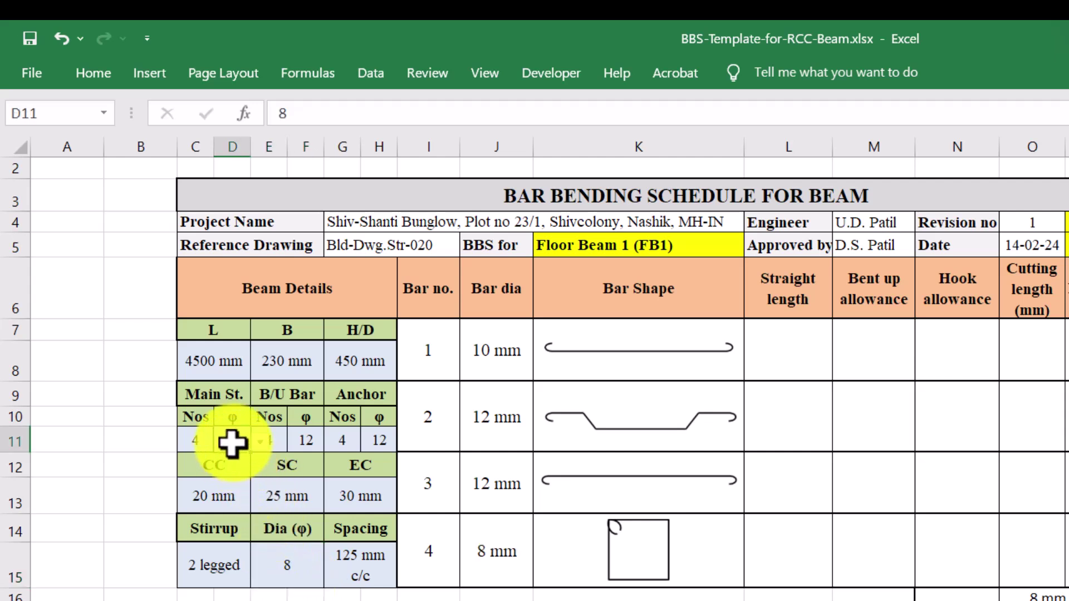
{"action": "left_click", "coordinate": [295, 441]}
{"action": "left_click", "coordinate": [343, 440]}
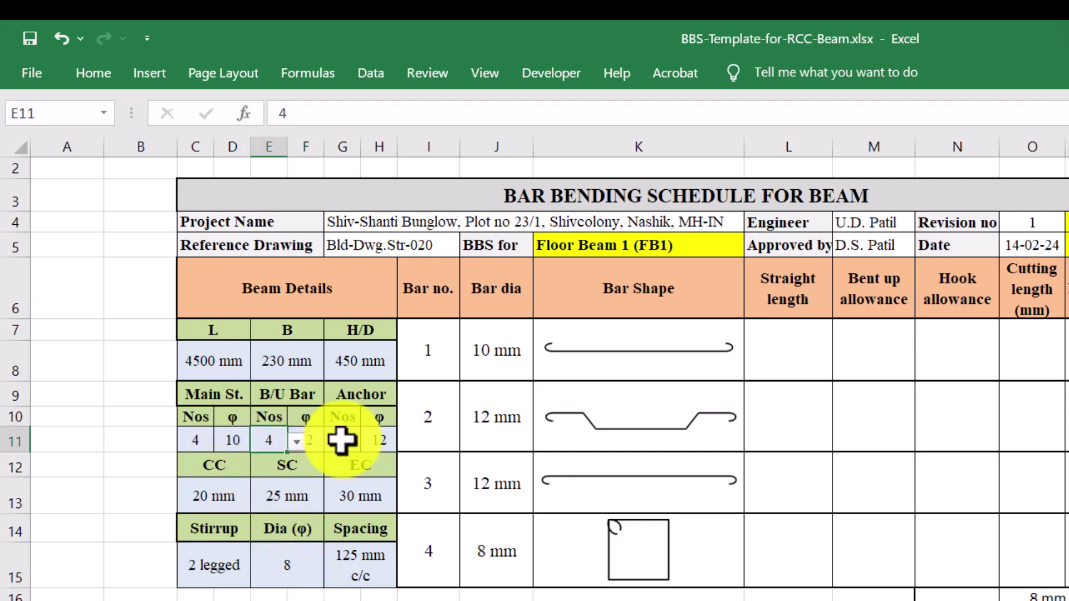
{"action": "left_click", "coordinate": [369, 440]}
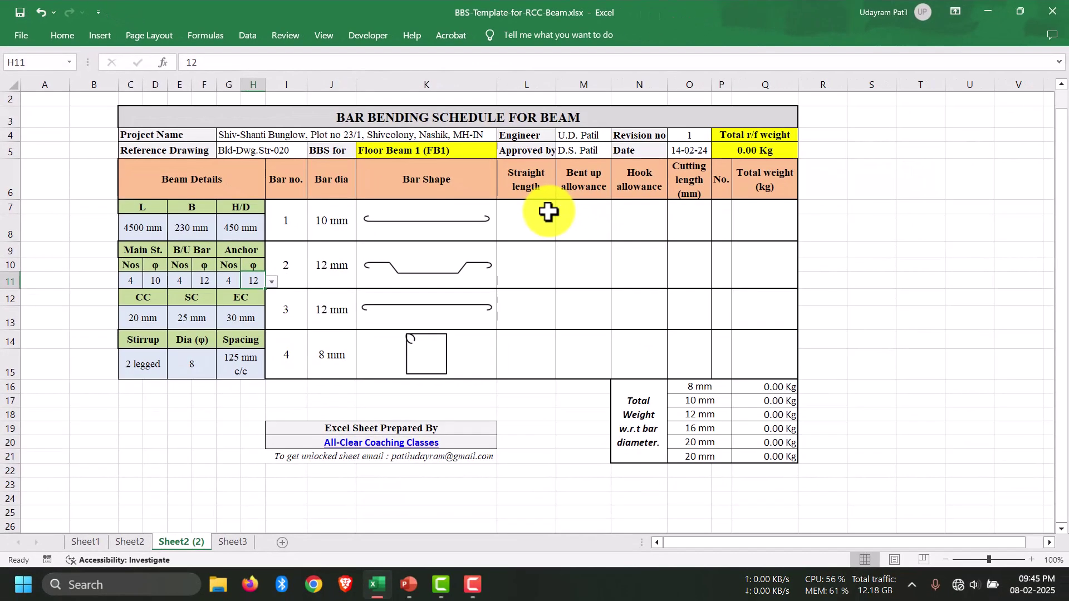
Step: Switch to the PowerPoint slide with the beam diagram and review its straight length formula
{"action": "left_click", "coordinate": [675, 288]}
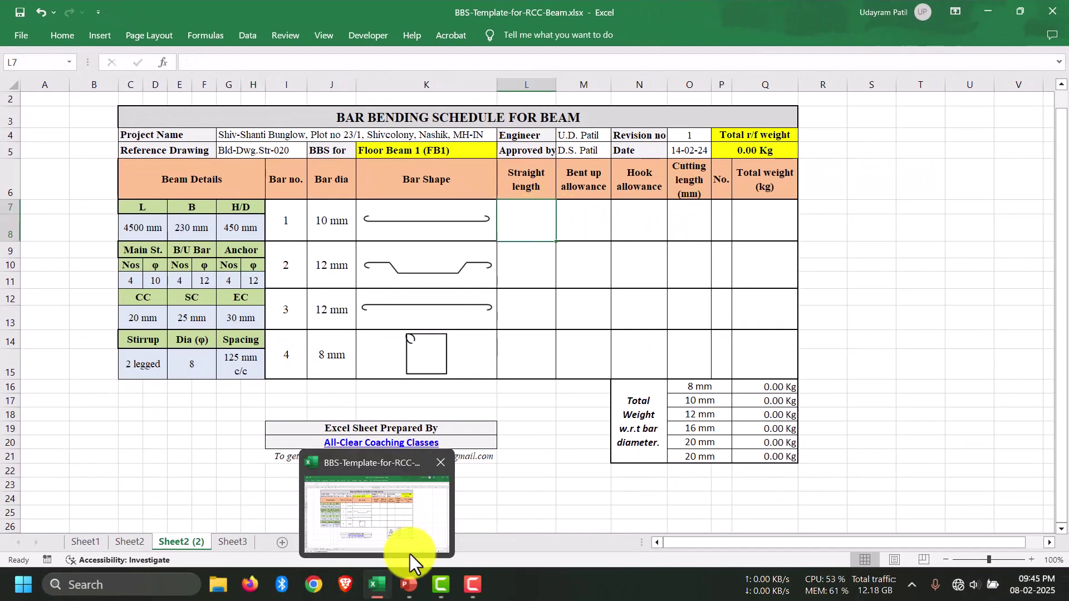
{"action": "left_click", "coordinate": [403, 573]}
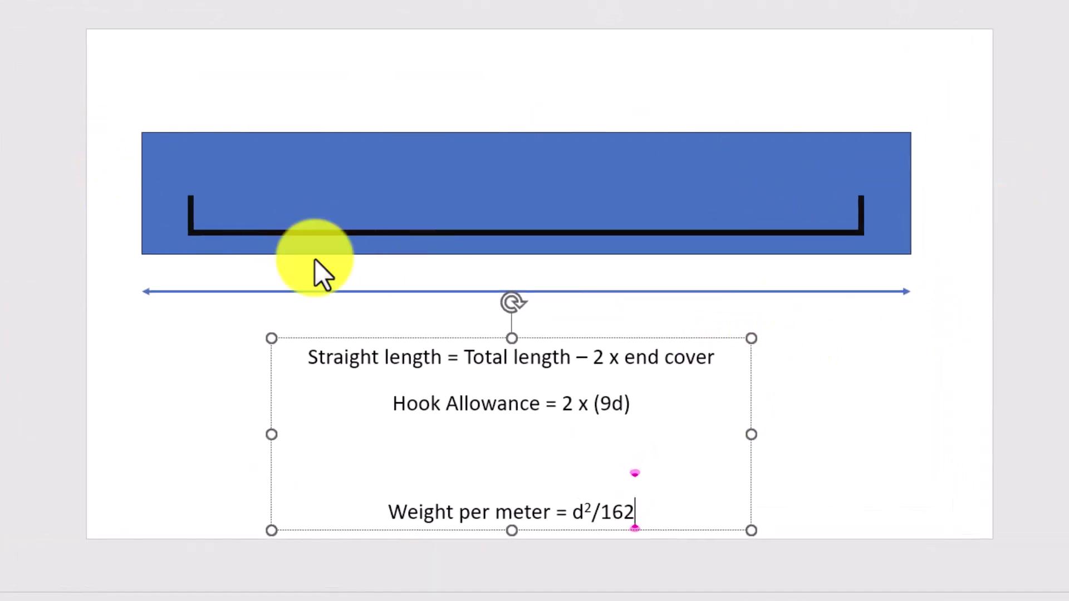
{"action": "left_click", "coordinate": [1028, 383]}
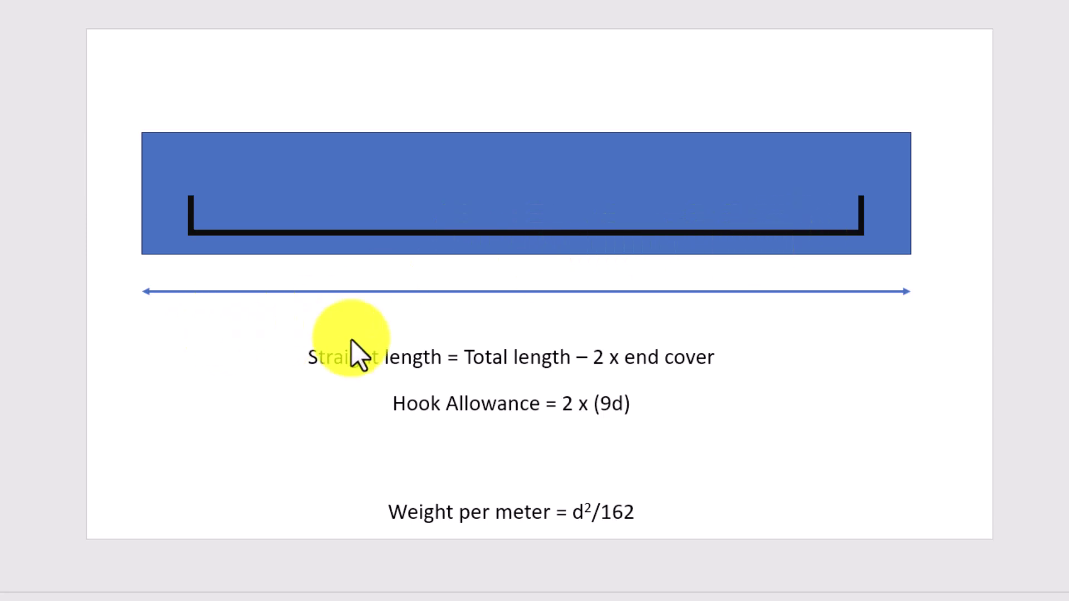
{"action": "left_click", "coordinate": [349, 356]}
{"action": "left_click_drag", "start_coordinate": [462, 357], "coordinate": [576, 357]}
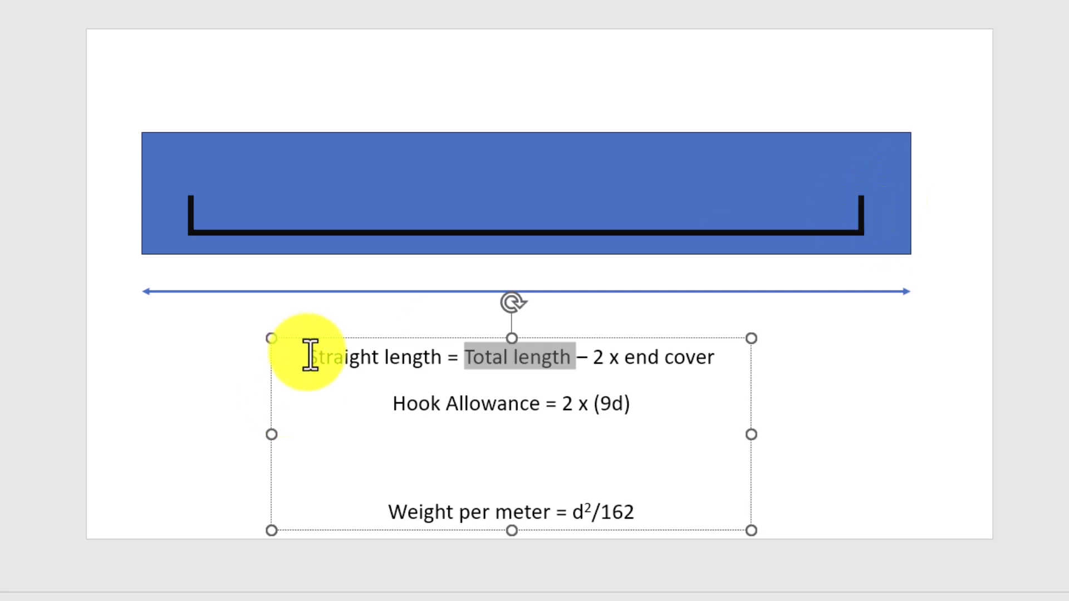
{"action": "left_click_drag", "start_coordinate": [311, 359], "coordinate": [709, 365]}
{"action": "left_click", "coordinate": [601, 364]}
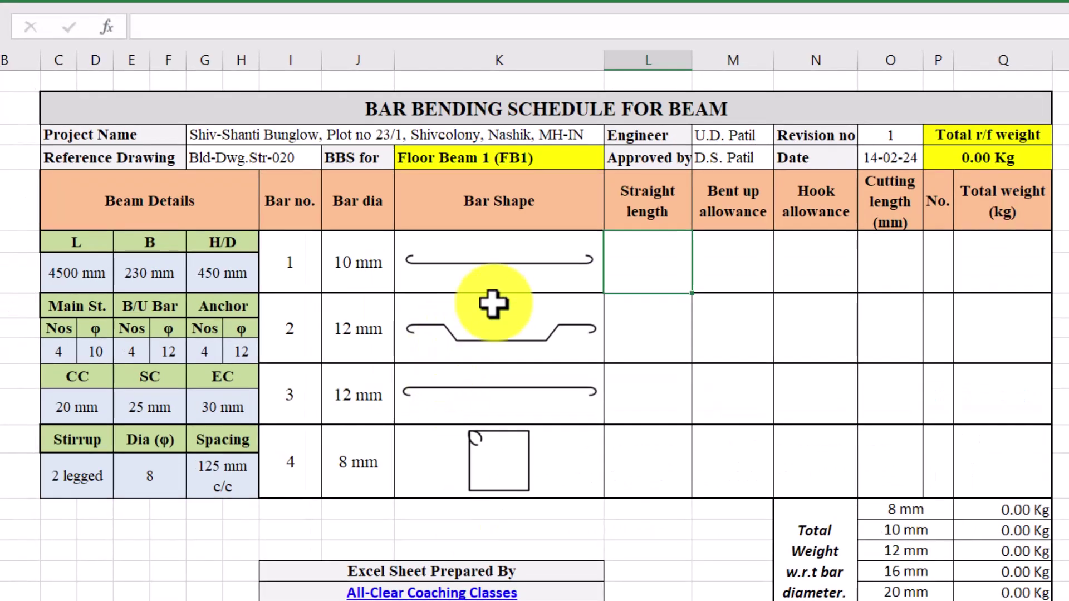
Step: Switch back to Excel and enter =C8-(2*G13) as the straight length of bar 1 in L7
{"action": "left_click", "coordinate": [657, 273]}
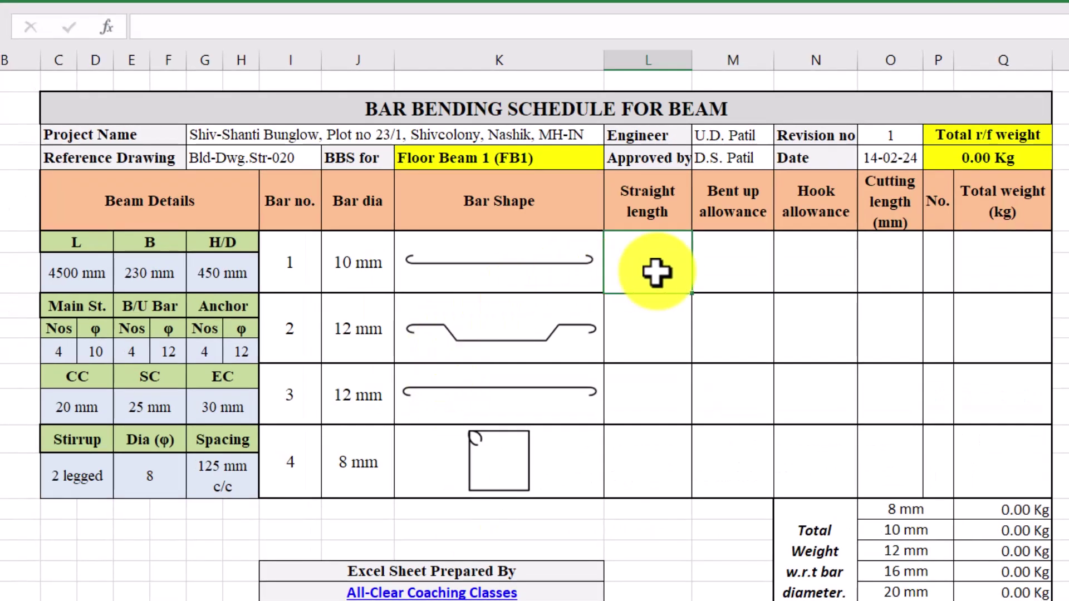
{"action": "type", "text": "="}
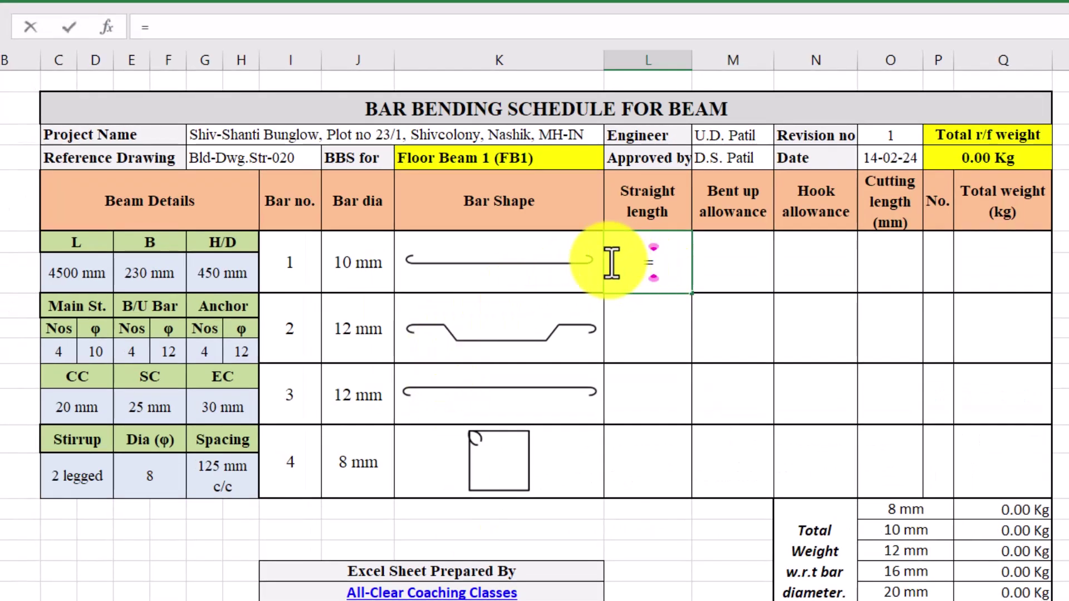
{"action": "left_click", "coordinate": [78, 262]}
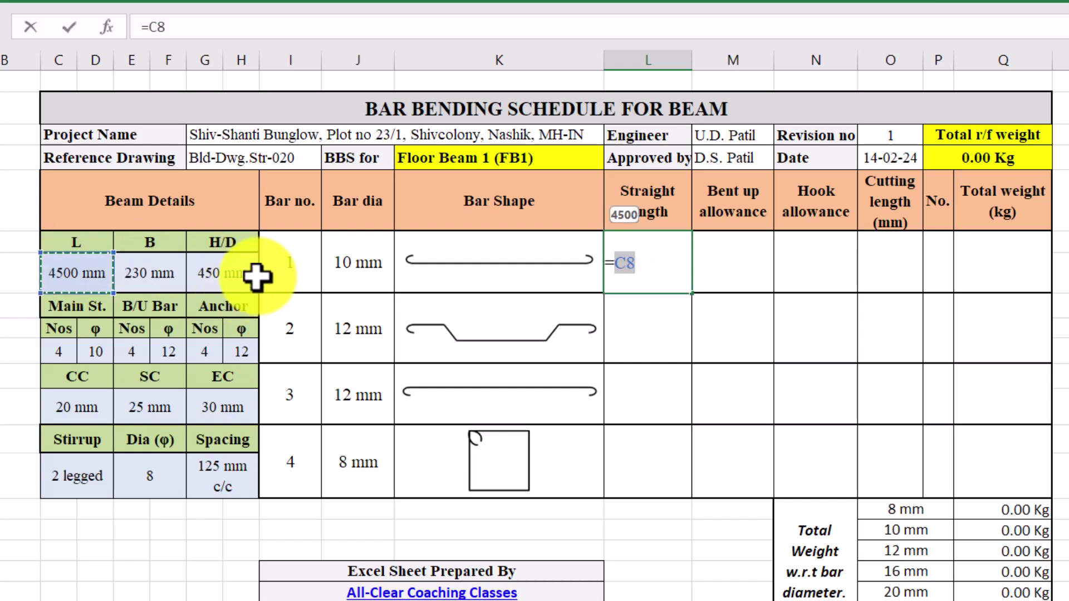
{"action": "type", "text": "-(2*"}
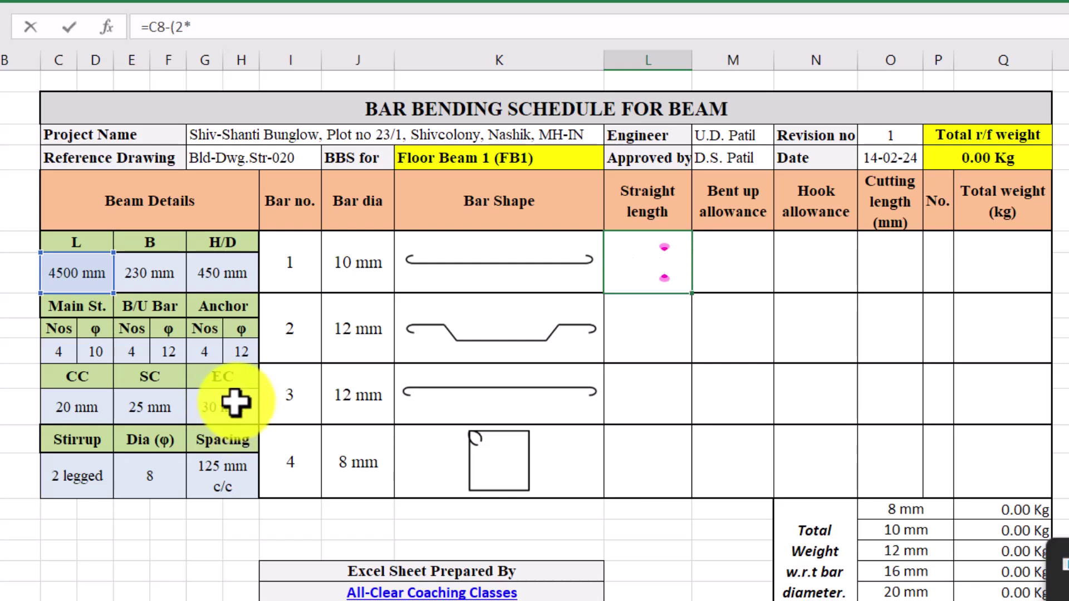
{"action": "left_click", "coordinate": [231, 404]}
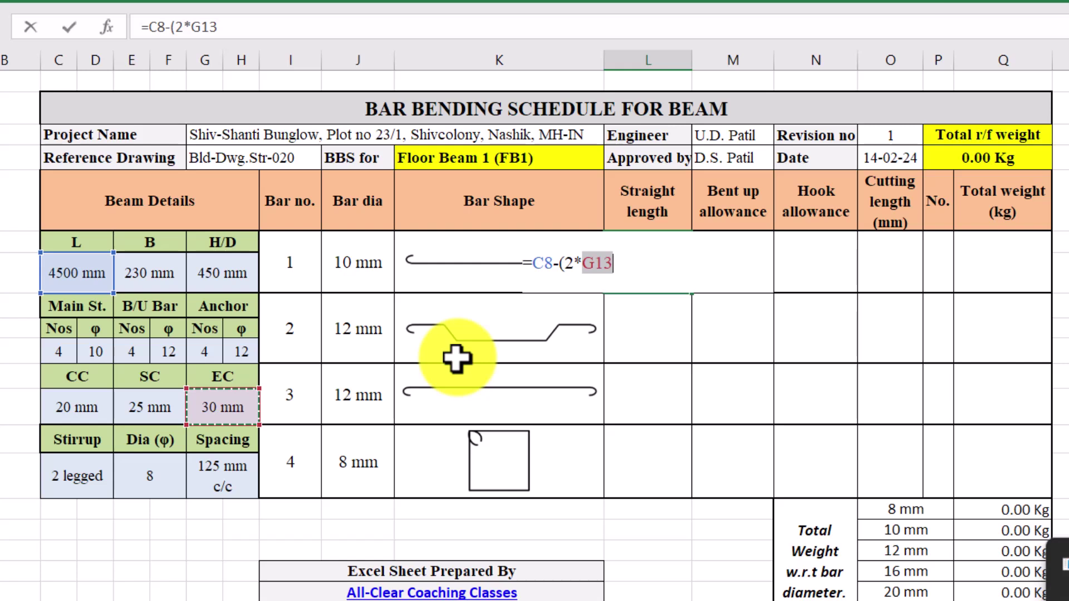
{"action": "type", "text": ")"}
{"action": "key", "text": "Return"}
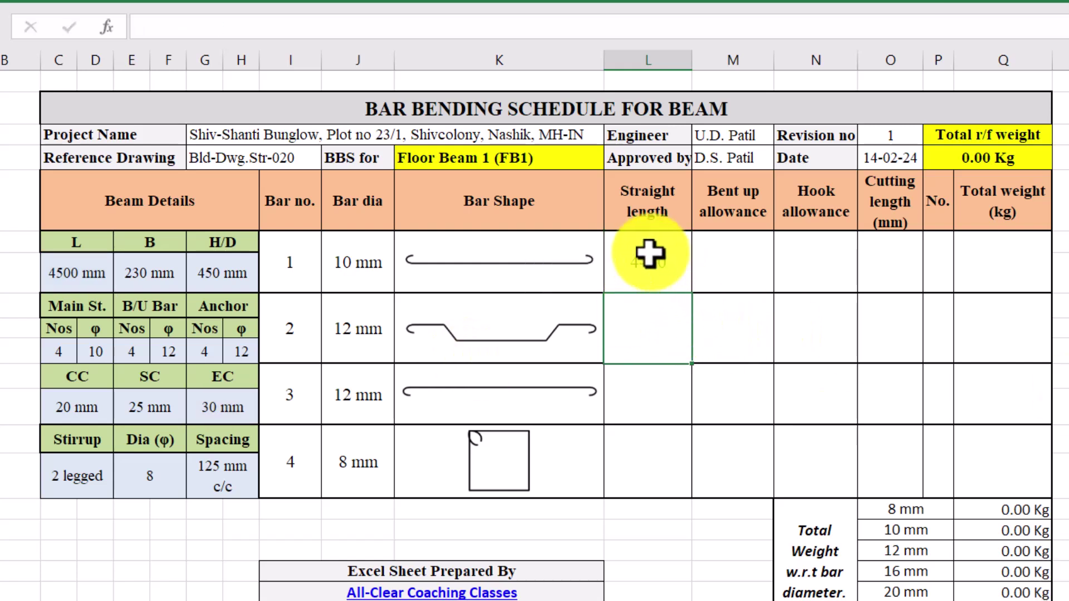
Step: Set the beam length L in C8 to 5000 mm and check the straight length formula of bar 1 in L7
{"action": "left_click", "coordinate": [84, 275]}
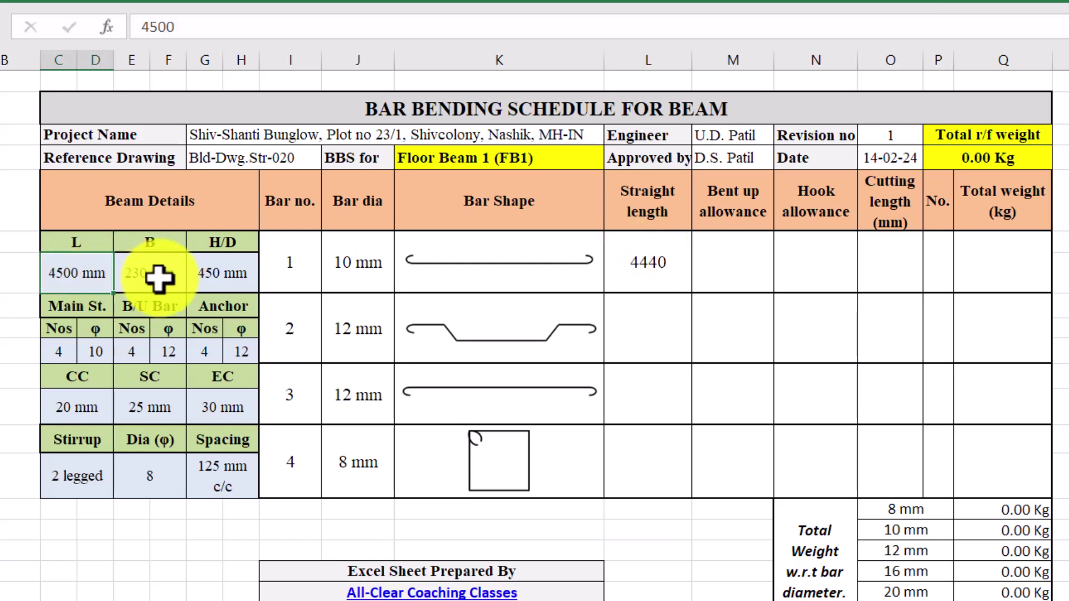
{"action": "type", "text": "5000"}
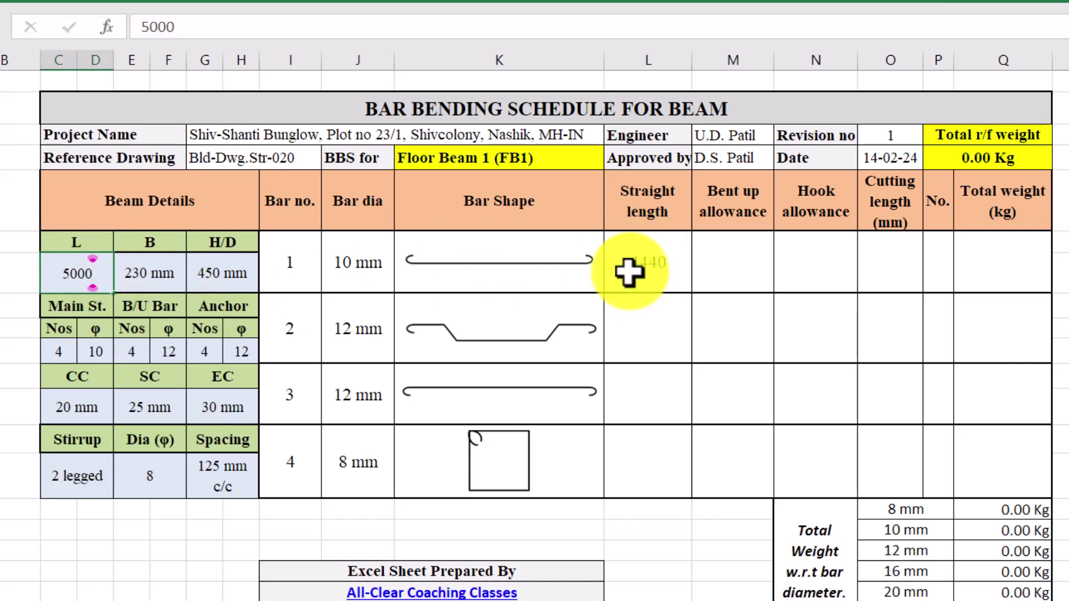
{"action": "left_click", "coordinate": [676, 287]}
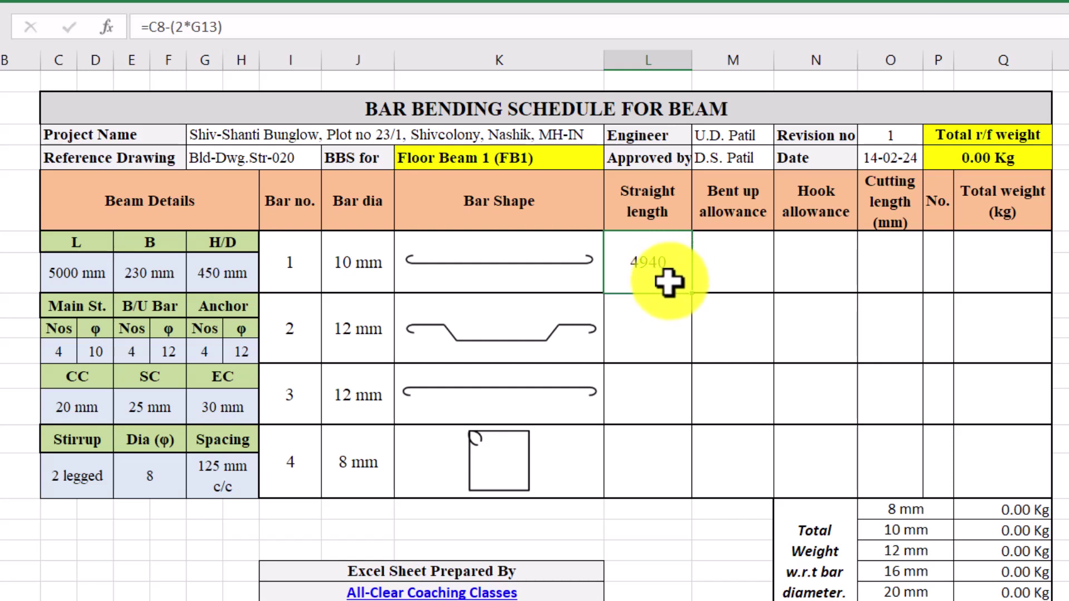
Step: For bar 1, enter a dash as the bent up allowance in M7 and =2*9*J7 as the hook allowance in N7
{"action": "left_click", "coordinate": [749, 258]}
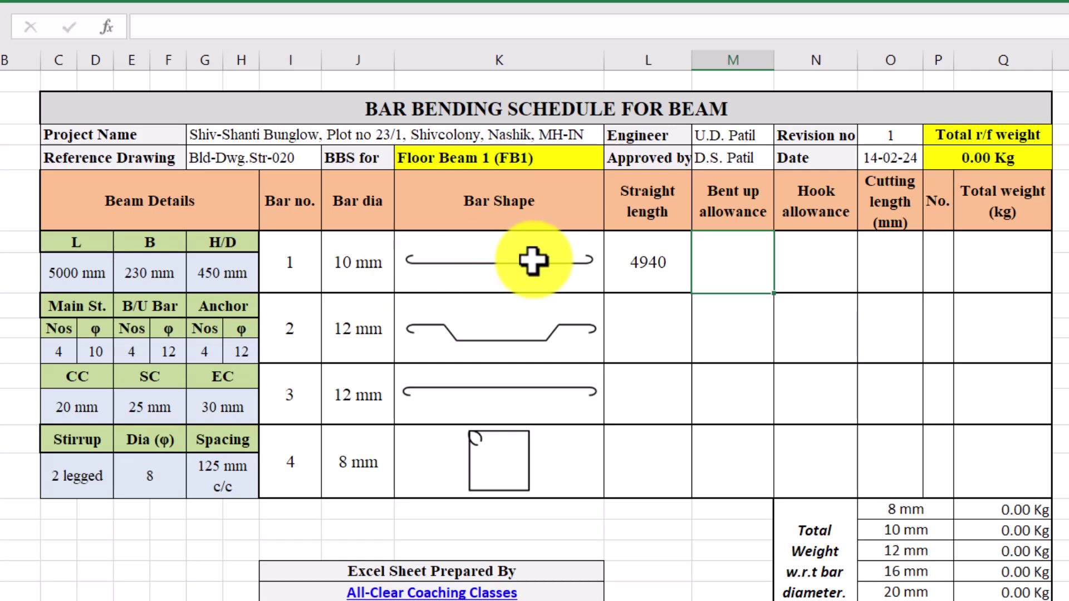
{"action": "key", "text": "Return"}
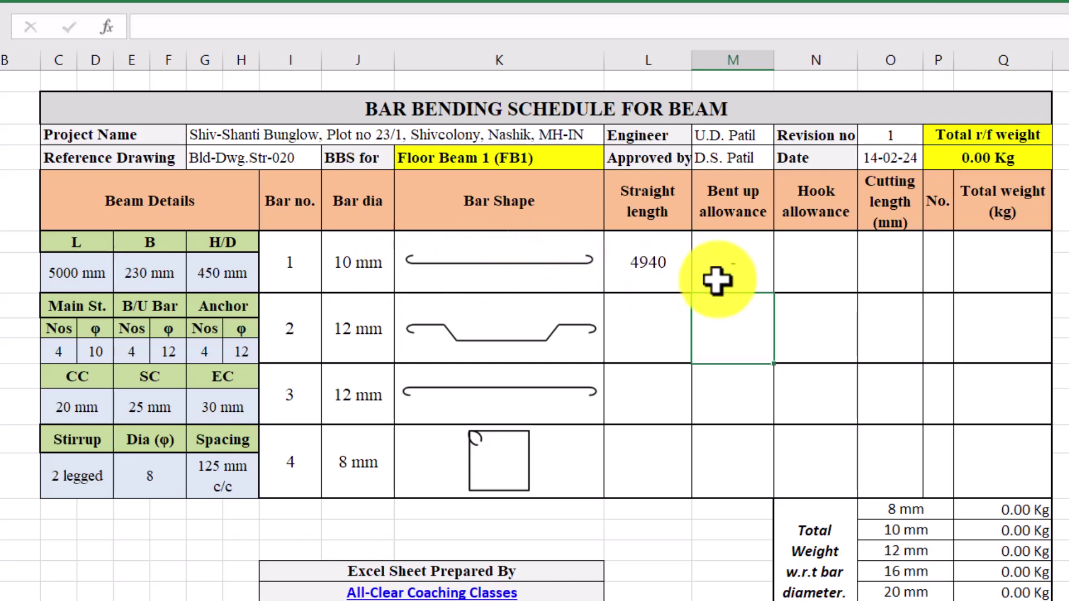
{"action": "left_click", "coordinate": [783, 279]}
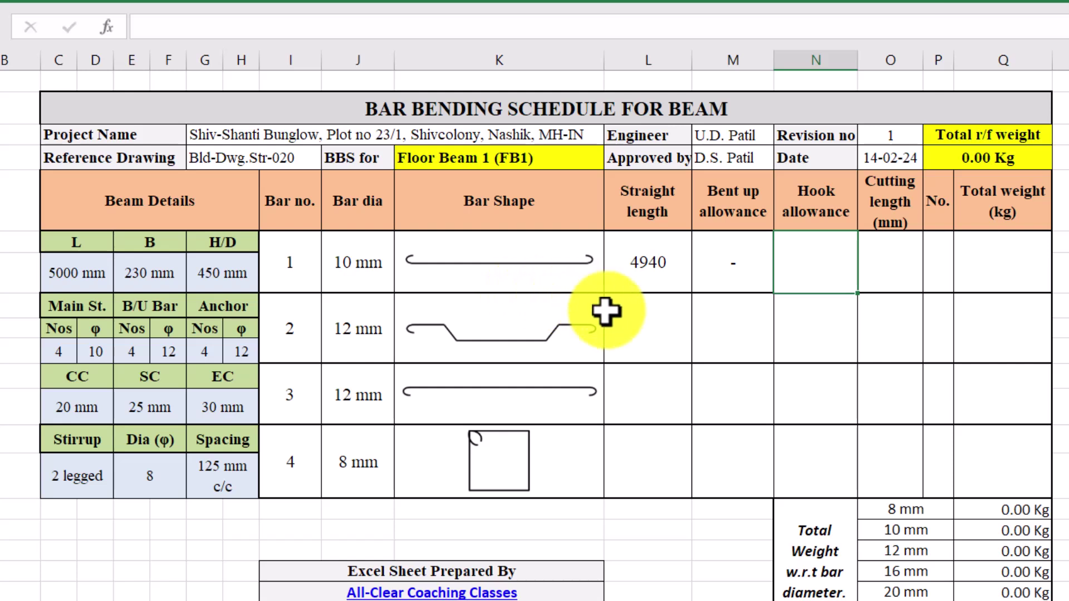
{"action": "double_click", "coordinate": [799, 263]}
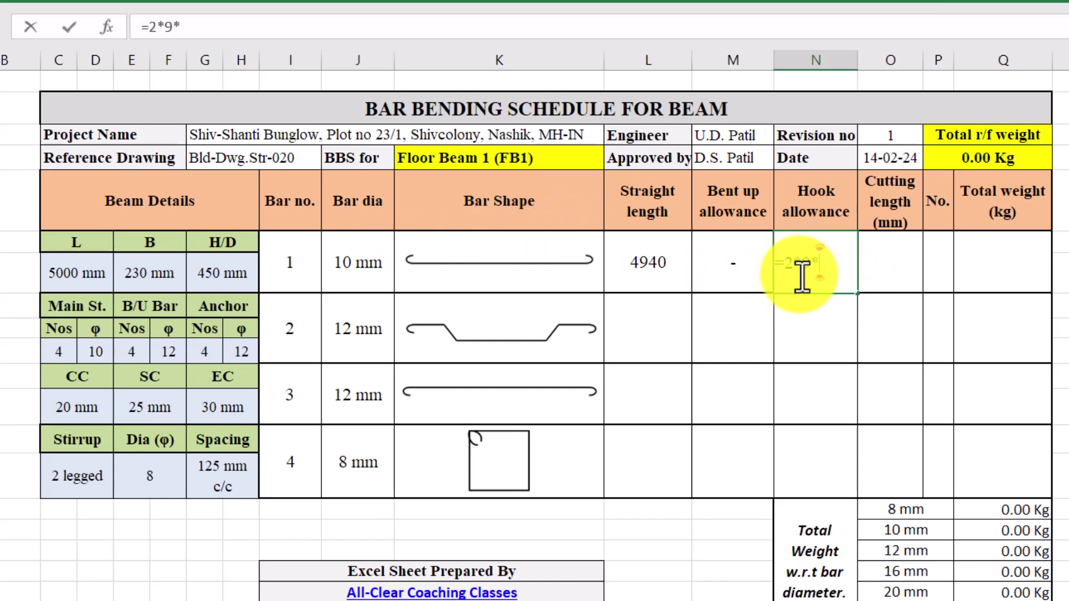
{"action": "left_click", "coordinate": [356, 263]}
{"action": "key", "text": "Return"}
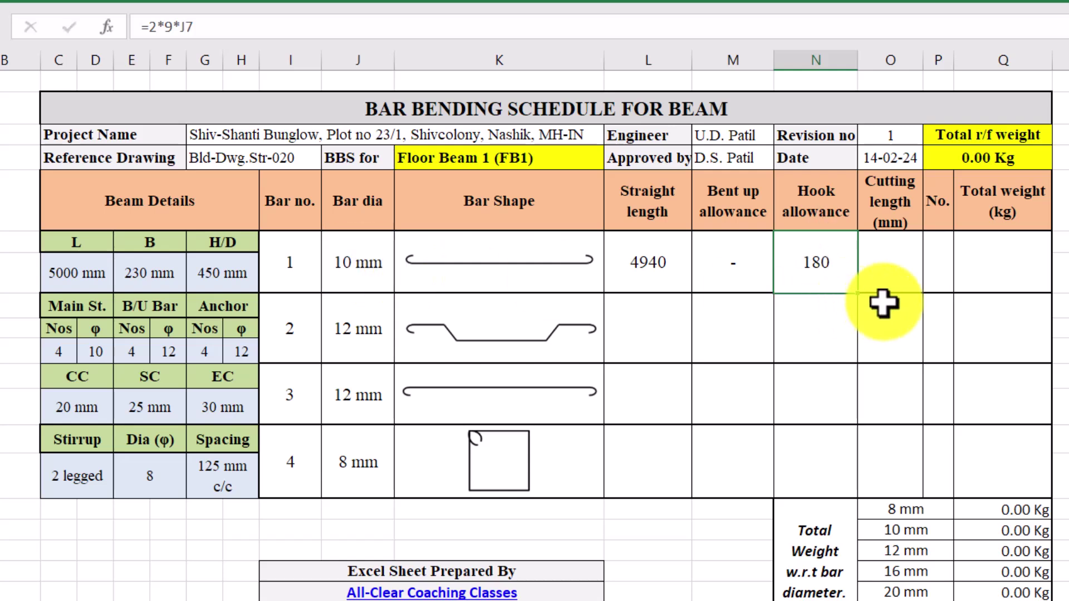
{"action": "left_click", "coordinate": [819, 266]}
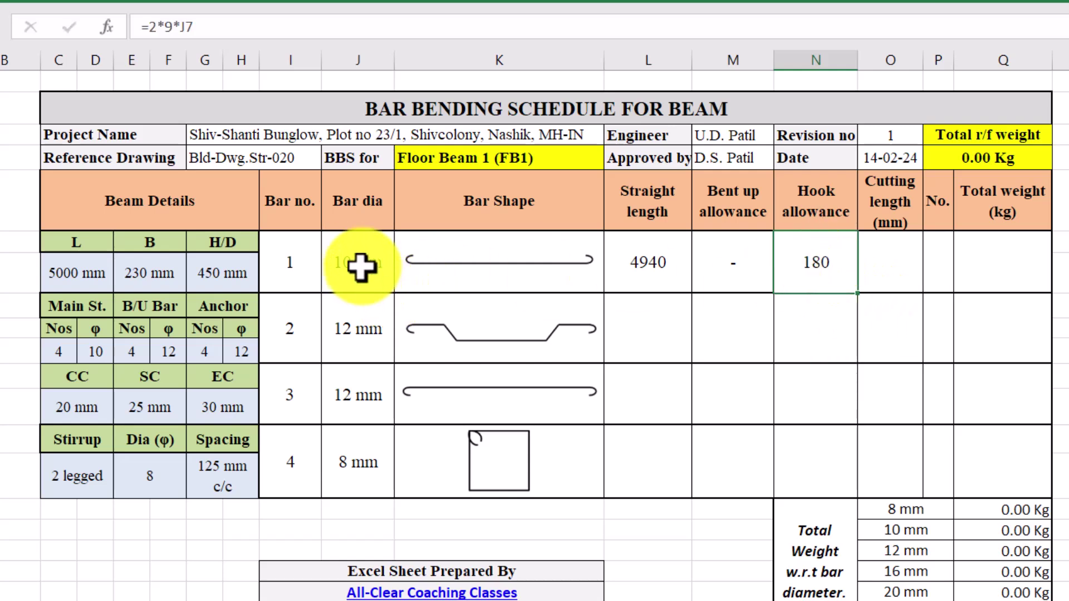
Step: Set the main bar diameter in D11 to 16 and check the hook allowance of bar 1
{"action": "left_click", "coordinate": [96, 352]}
{"action": "left_click", "coordinate": [123, 353]}
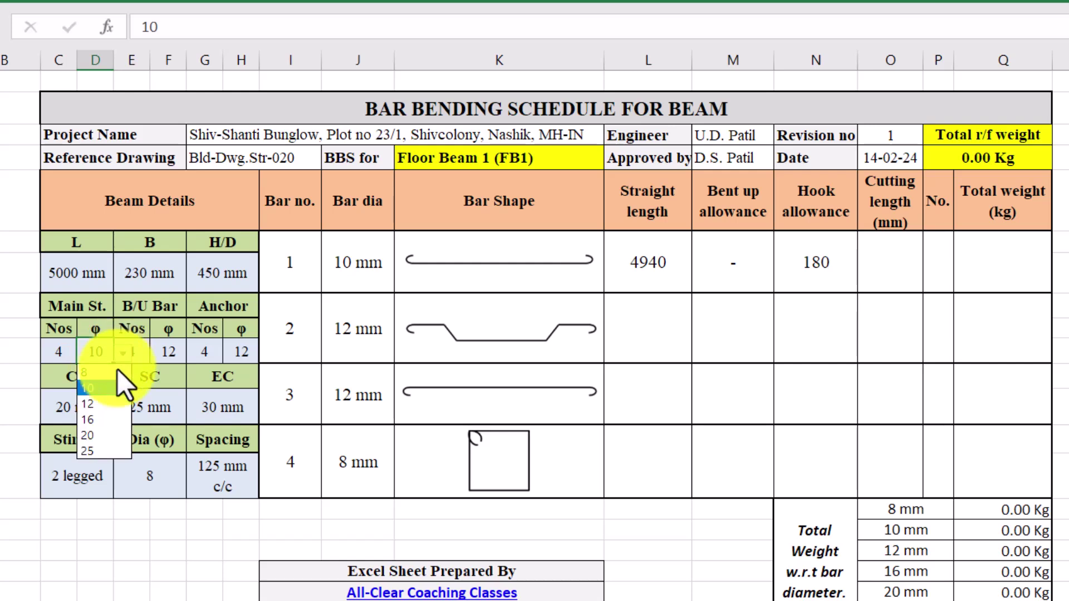
{"action": "left_click", "coordinate": [116, 414]}
{"action": "left_click", "coordinate": [837, 273]}
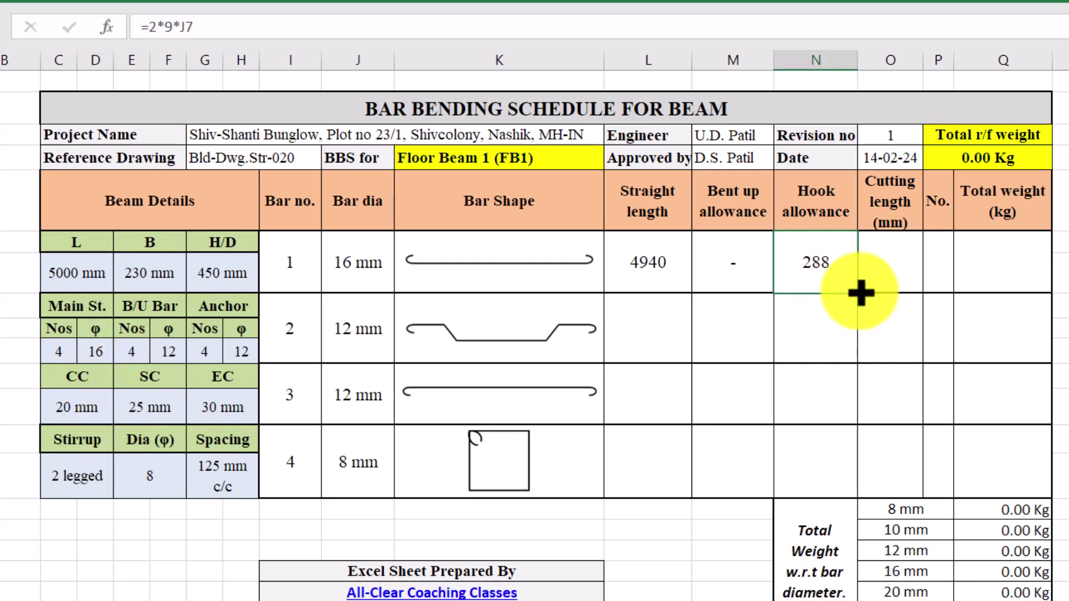
Step: Enter =SUM(L7:N8) as the cutting length of bar 1 in O7 and check the cells it adds up
{"action": "left_click", "coordinate": [883, 266]}
{"action": "type", "text": "="}
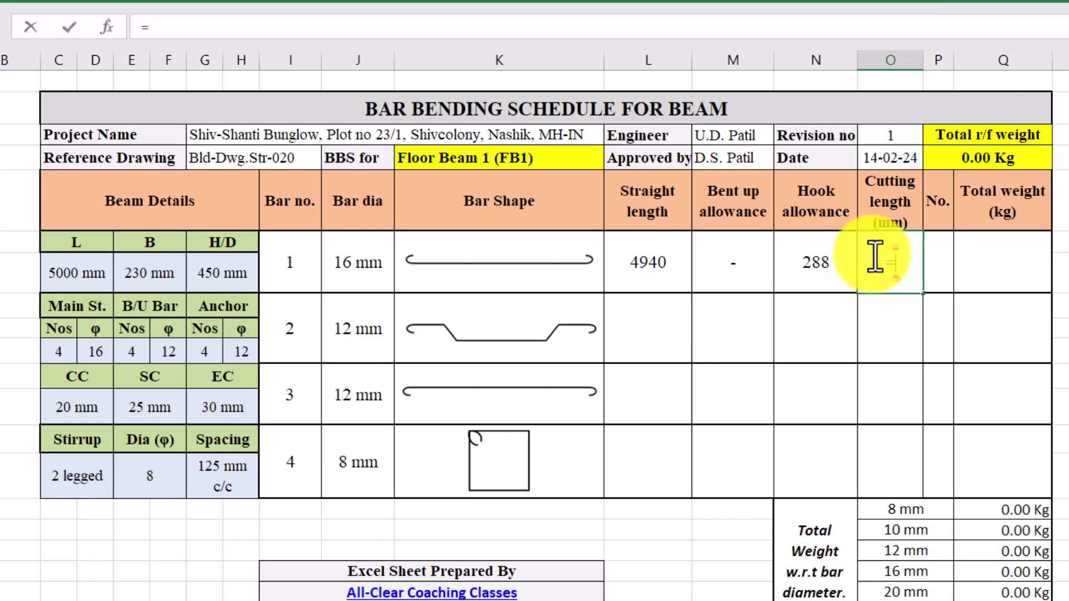
{"action": "type", "text": "sum"}
{"action": "key", "text": "Tab"}
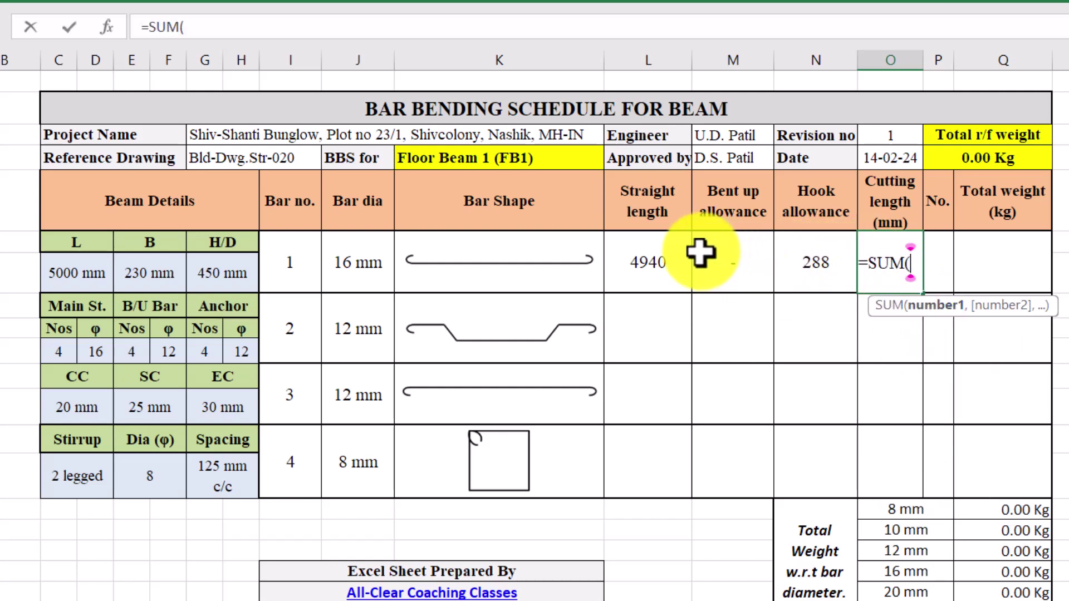
{"action": "left_click_drag", "start_coordinate": [648, 256], "coordinate": [787, 263]}
{"action": "key", "text": "Return"}
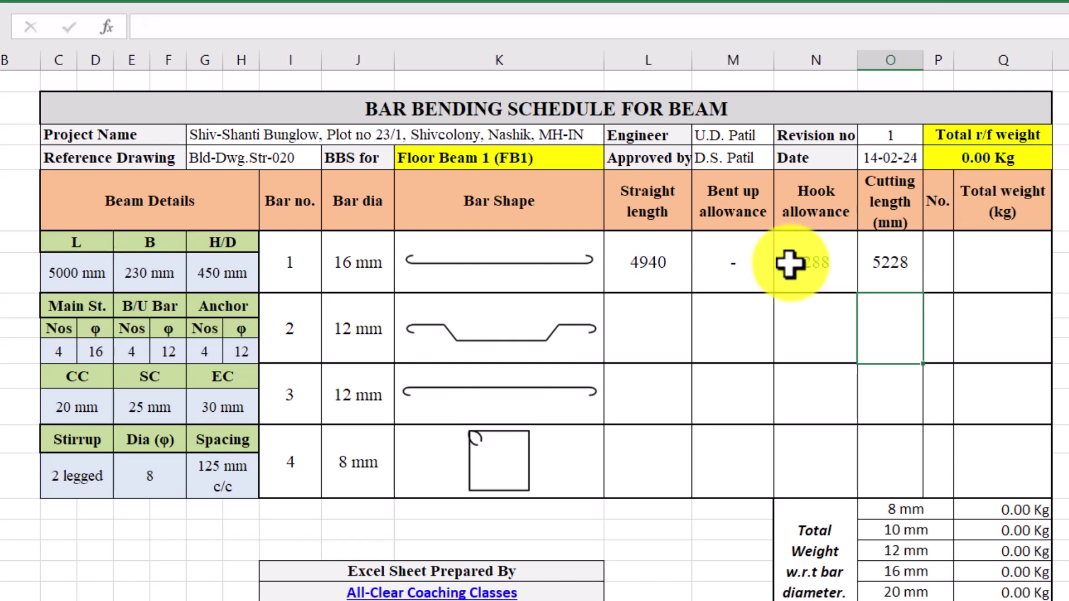
{"action": "left_click", "coordinate": [890, 257]}
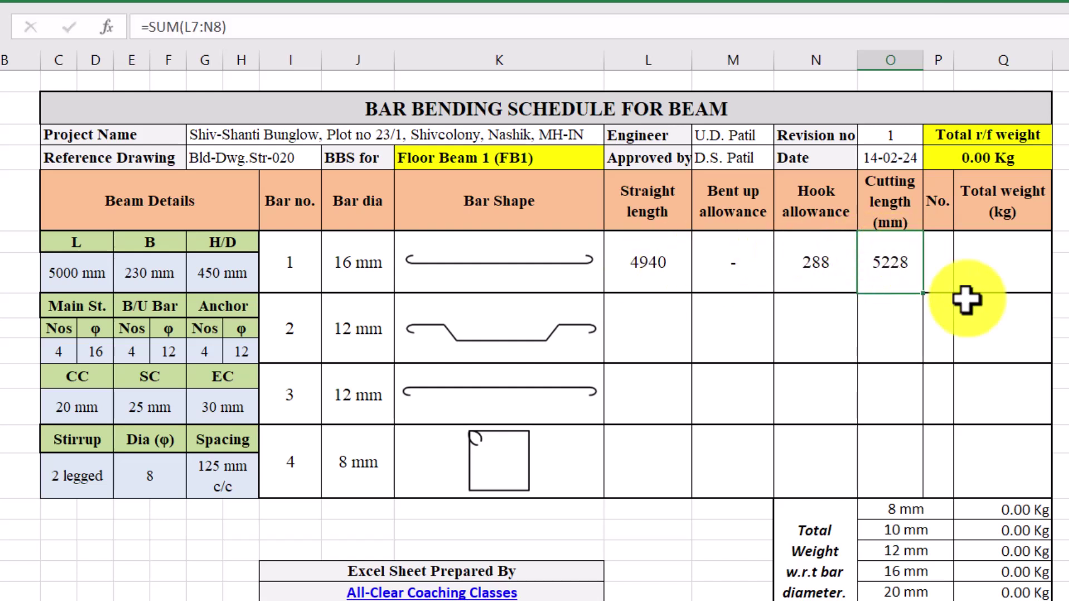
{"action": "left_click", "coordinate": [671, 270]}
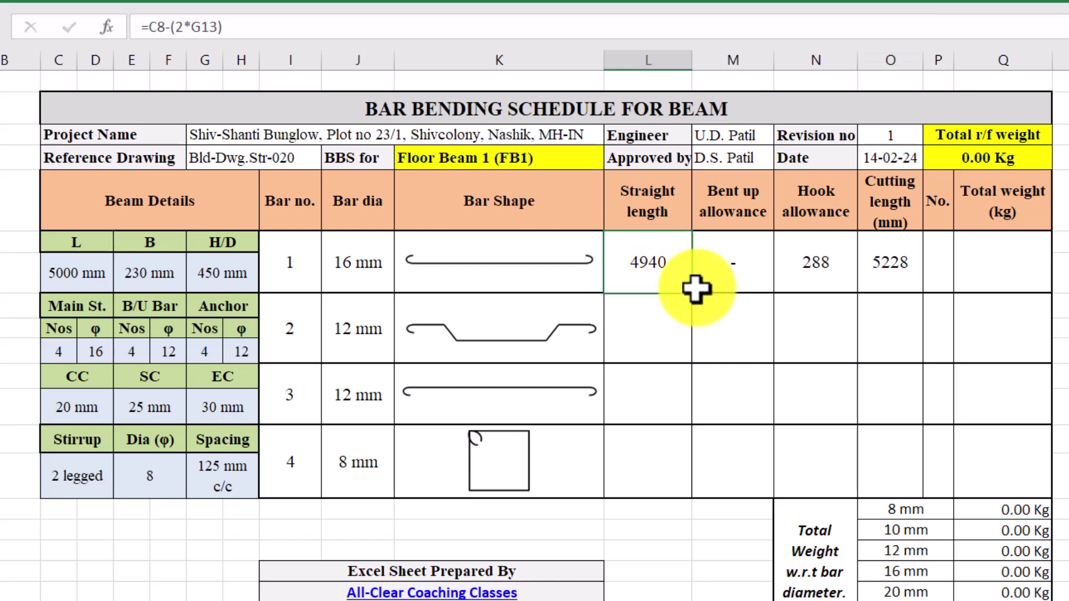
{"action": "left_click", "coordinate": [813, 256]}
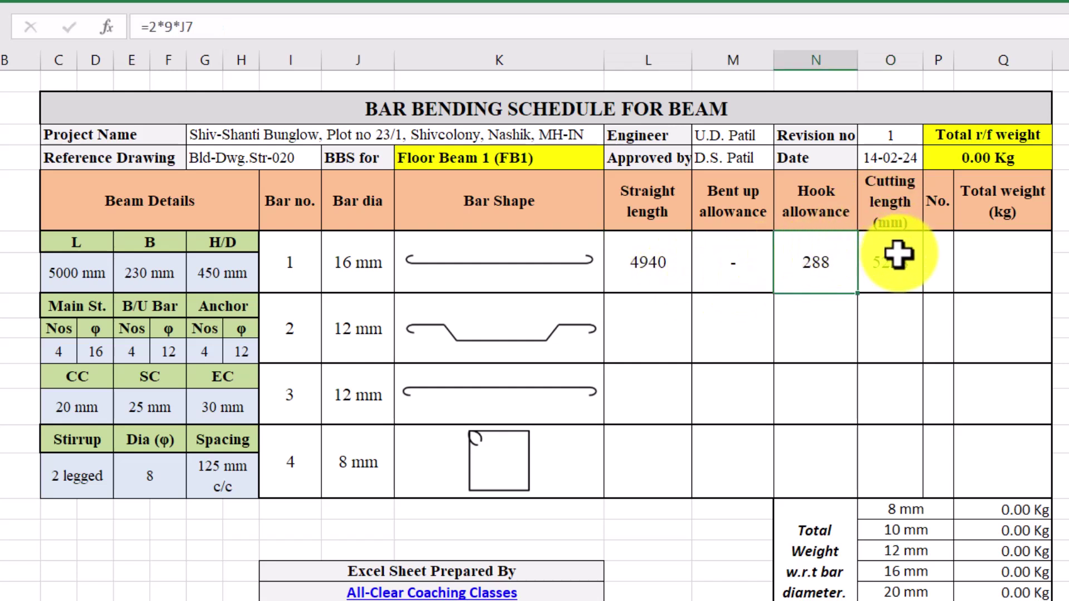
Step: Link the number of bars for bar 1 in P7 to the main bar count with =C11
{"action": "left_click", "coordinate": [944, 262]}
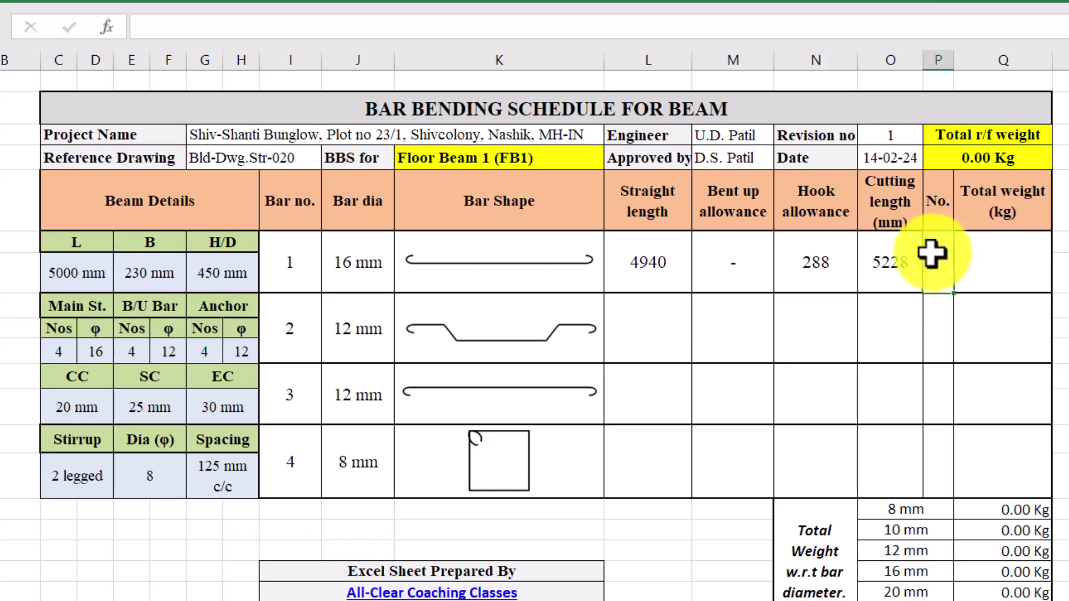
{"action": "left_click", "coordinate": [53, 348]}
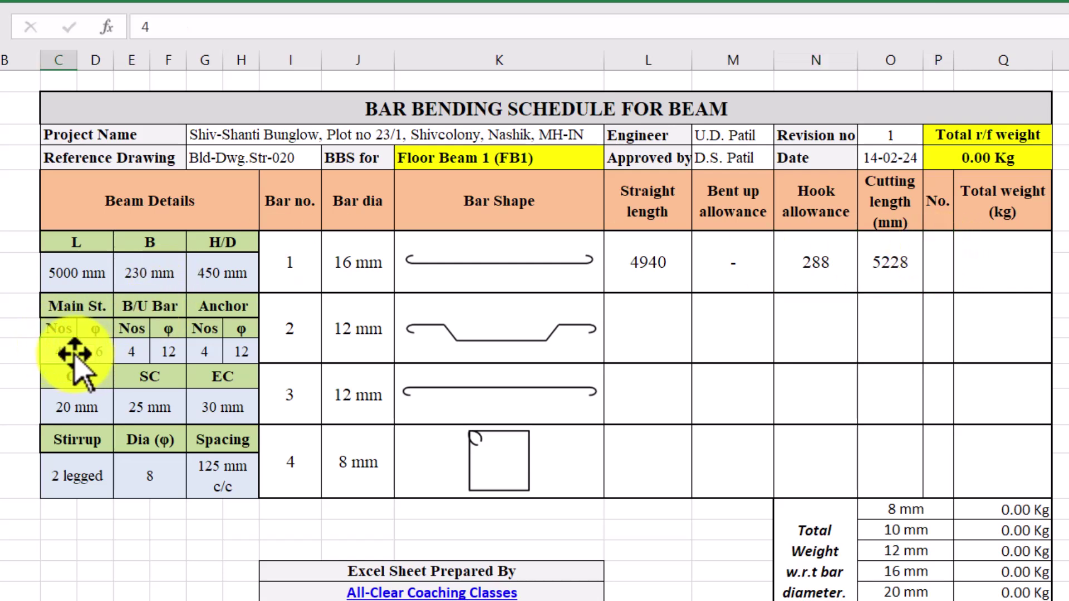
{"action": "left_click", "coordinate": [940, 259]}
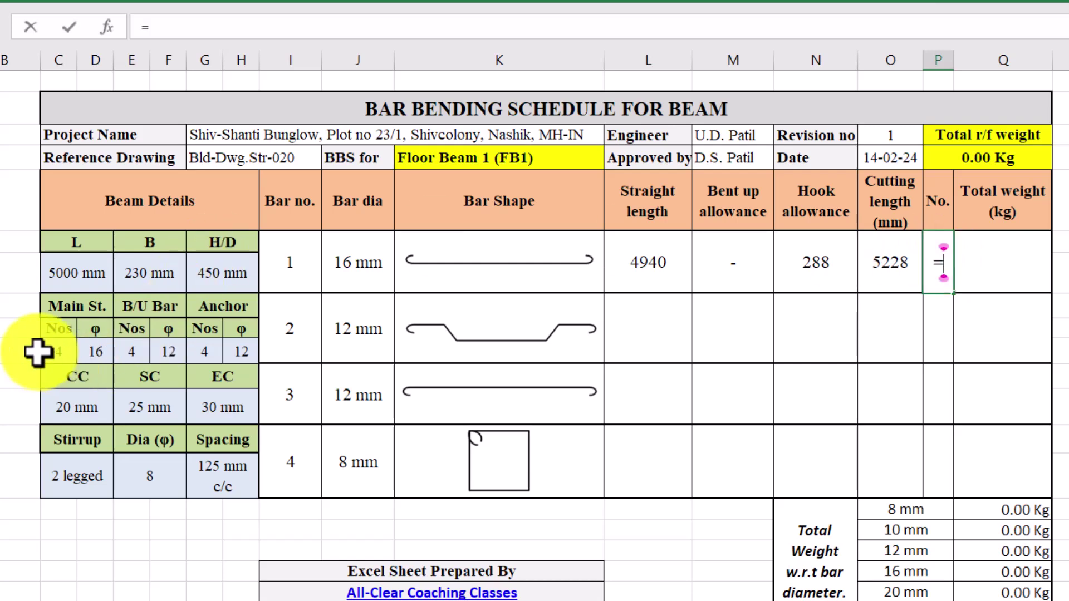
{"action": "left_click", "coordinate": [61, 349]}
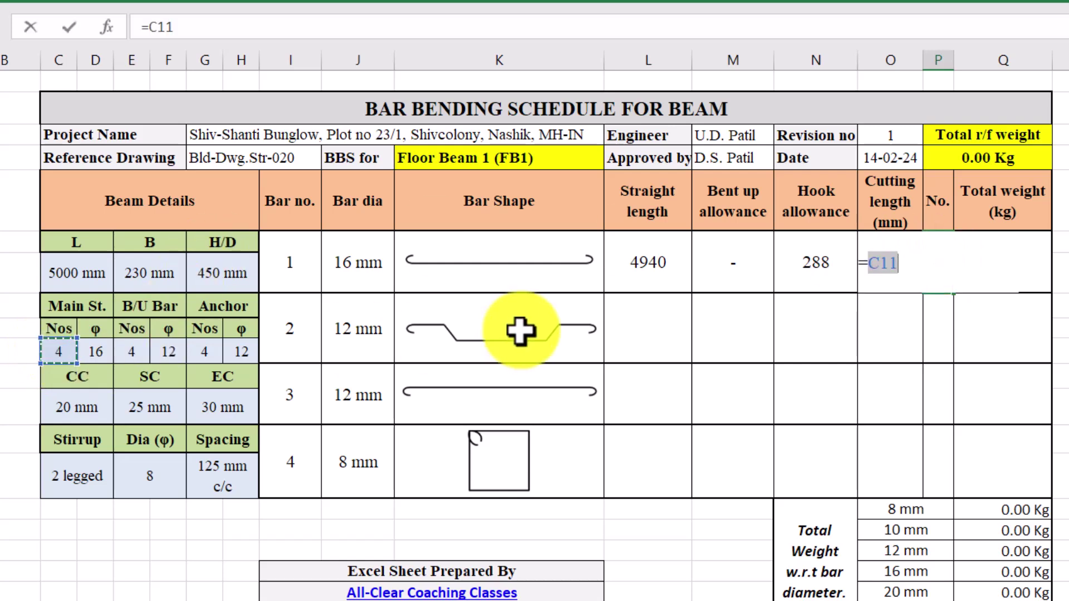
{"action": "key", "text": "Return"}
Step: Set the number of main bars in C11 to 3 from its list of allowed values
{"action": "left_click", "coordinate": [56, 350]}
{"action": "left_click", "coordinate": [86, 353]}
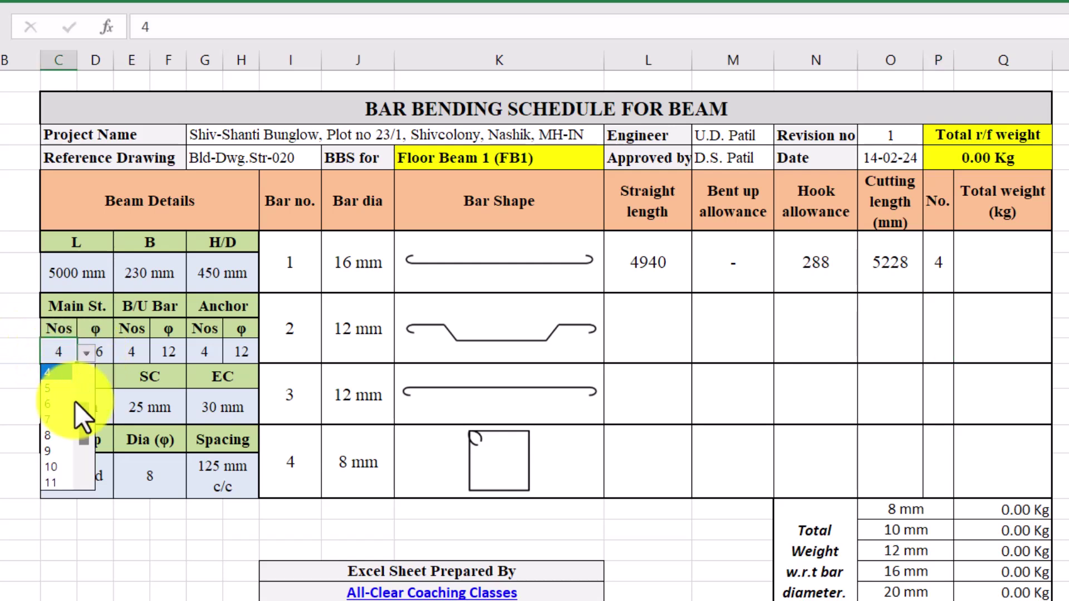
{"action": "scroll", "coordinate": [60, 398], "scroll_direction": "up", "scroll_amount": 1}
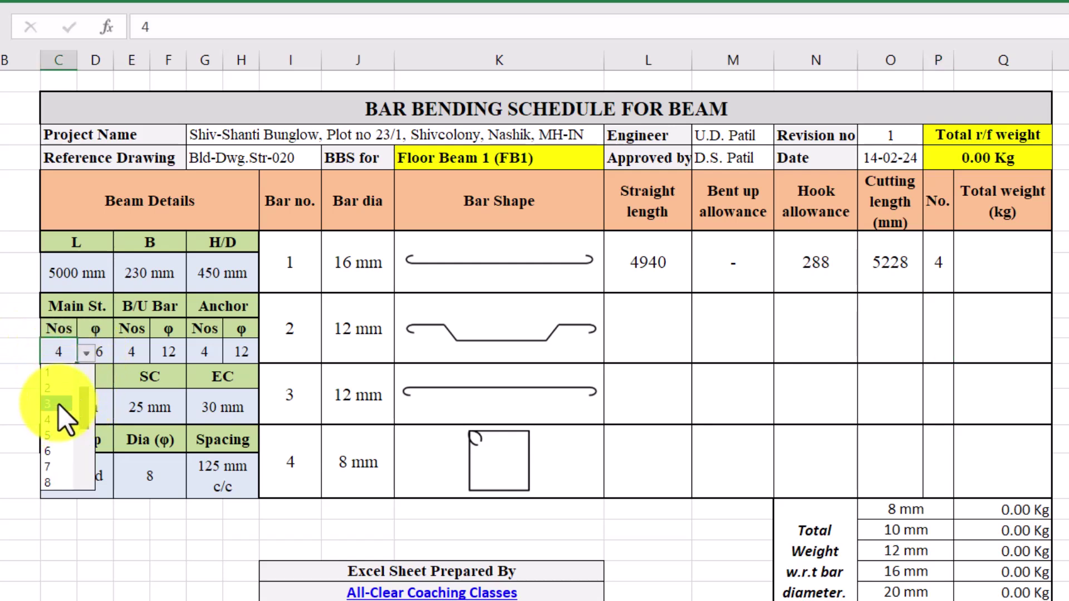
{"action": "left_click", "coordinate": [58, 404]}
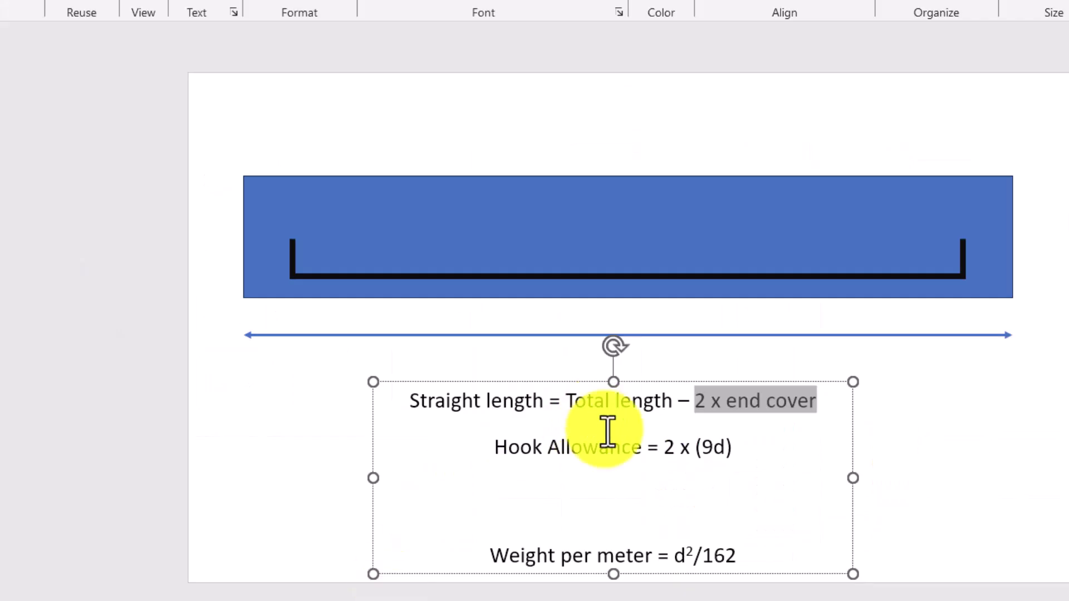
Step: Review the weight per meter formula on the PowerPoint slide, switch back to Excel and start bar 1's total weight in Q7 with =((J7*J7)/162
{"action": "left_click_drag", "start_coordinate": [490, 557], "coordinate": [763, 554]}
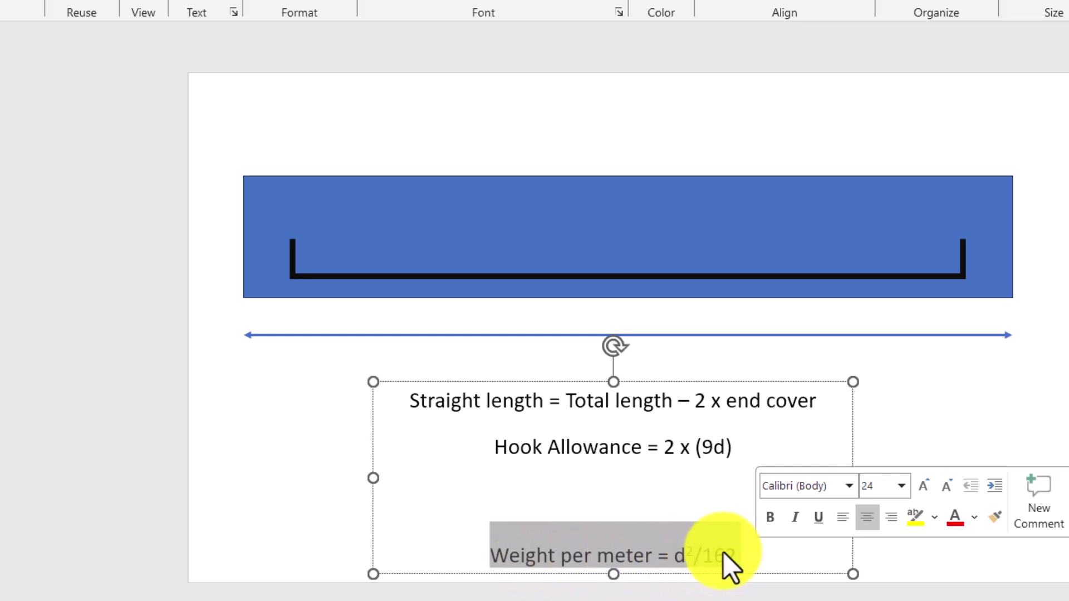
{"action": "left_click", "coordinate": [294, 600]}
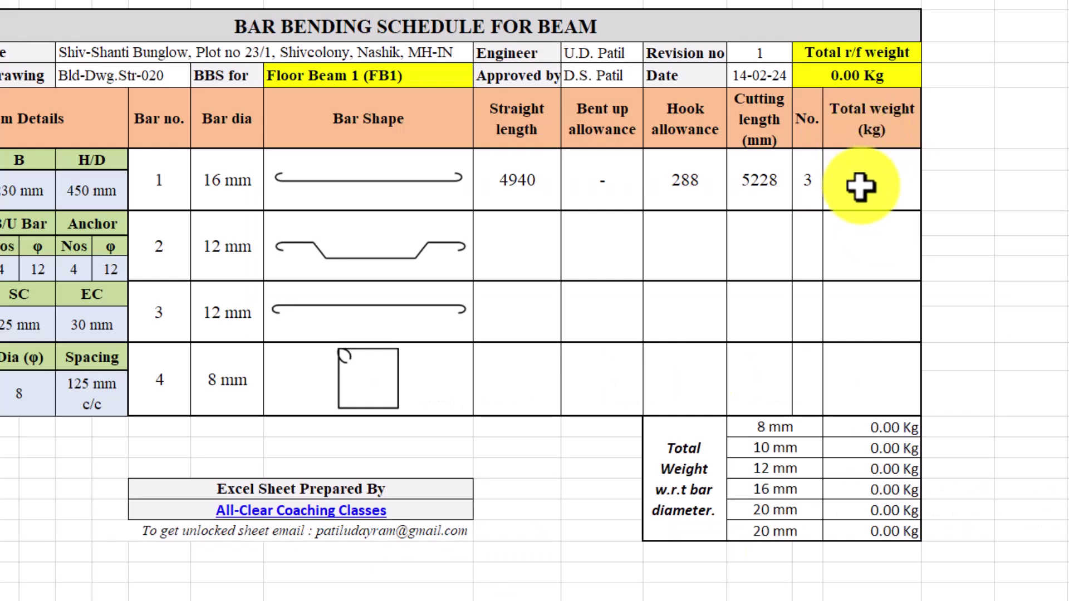
{"action": "left_click", "coordinate": [861, 187]}
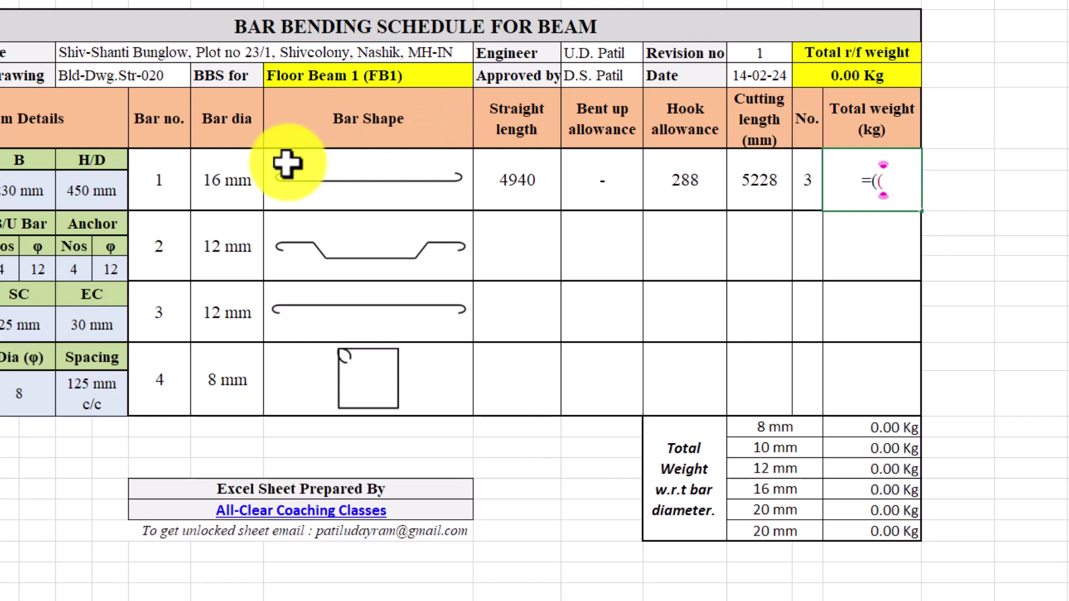
{"action": "left_click", "coordinate": [227, 170]}
{"action": "type", "text": "*"}
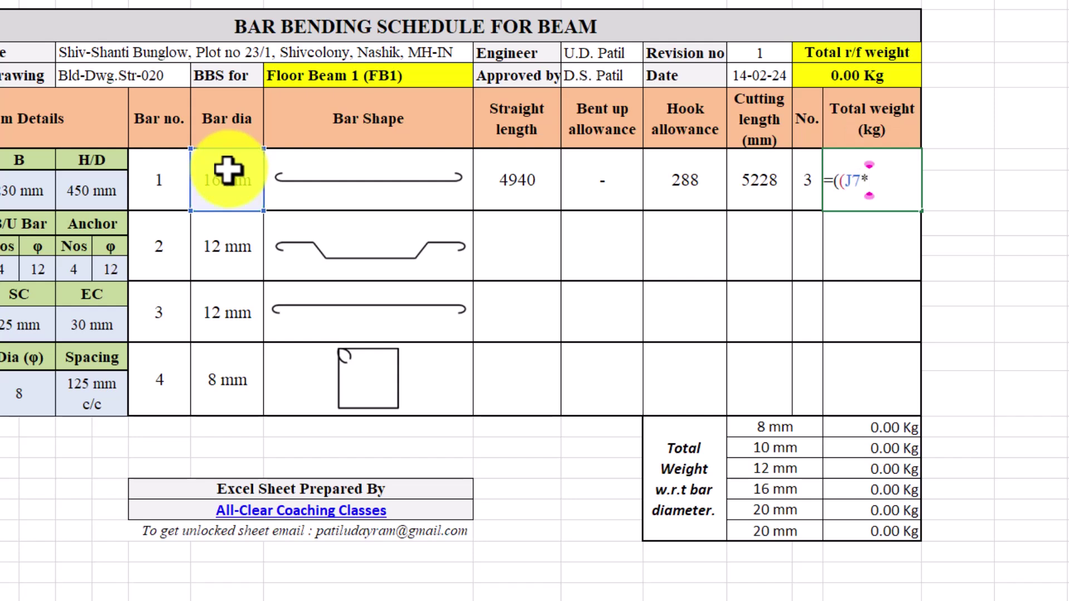
{"action": "left_click", "coordinate": [227, 170]}
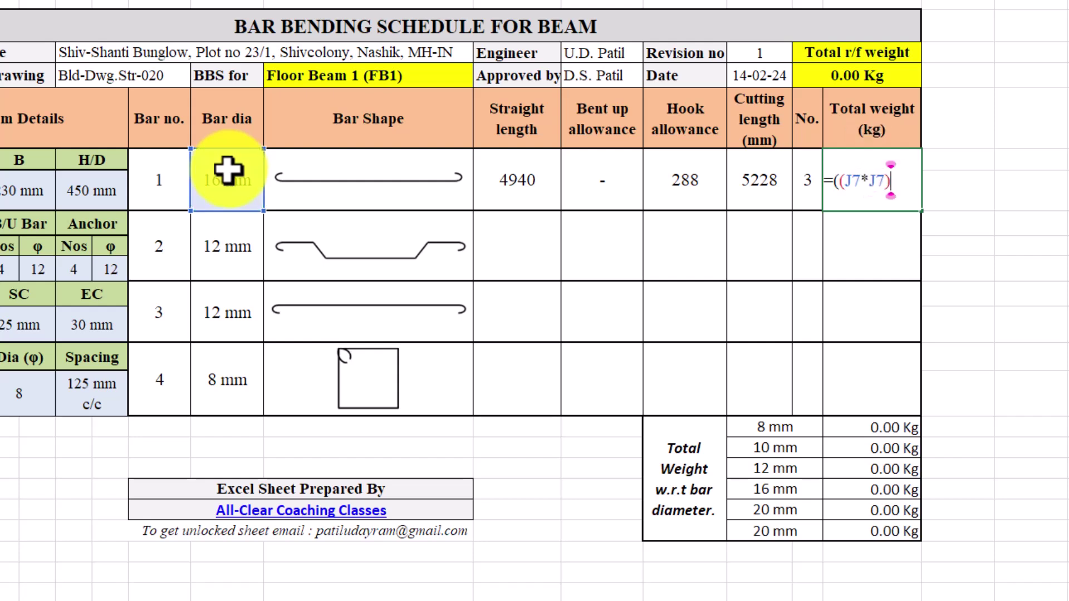
{"action": "type", "text": ")/162"}
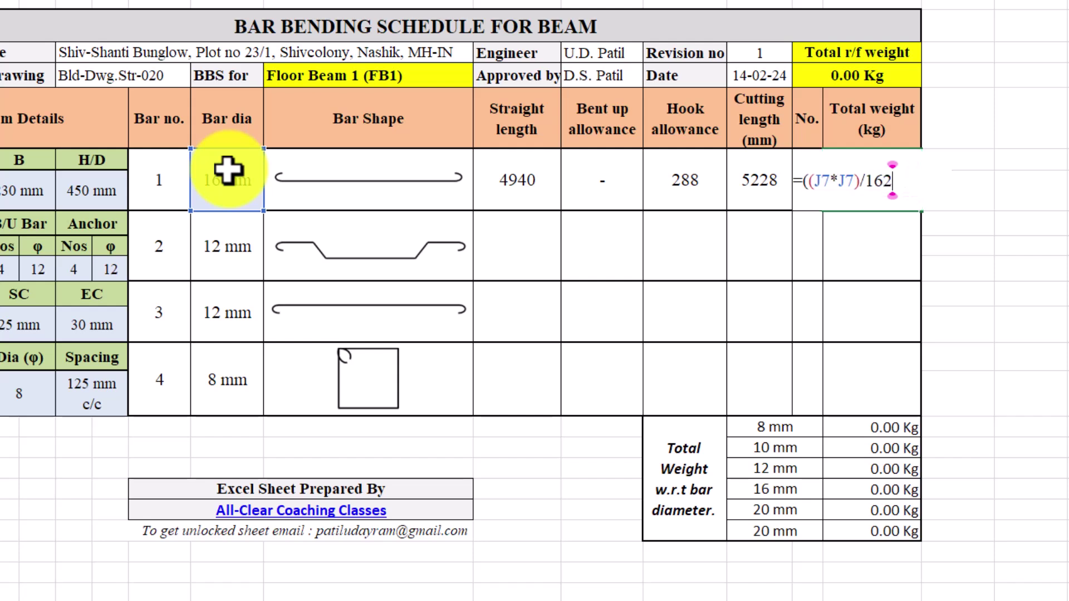
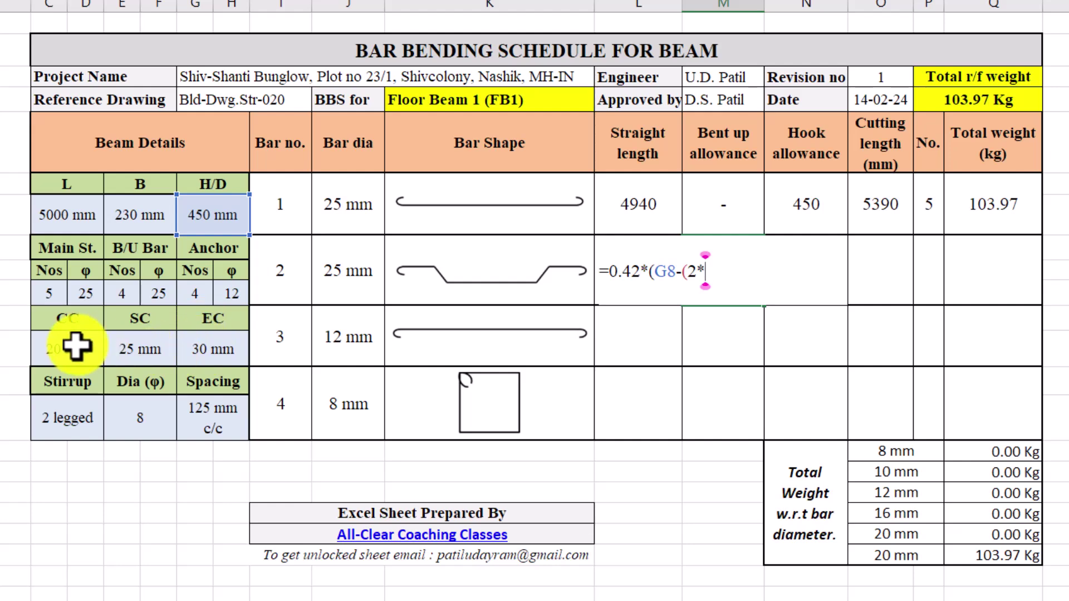
Step: Complete bar 2's bent up allowance formula in M9 as =0.42*(G8-(2*C13)-(2*E15)-(2*J9/2))
{"action": "left_click", "coordinate": [77, 346]}
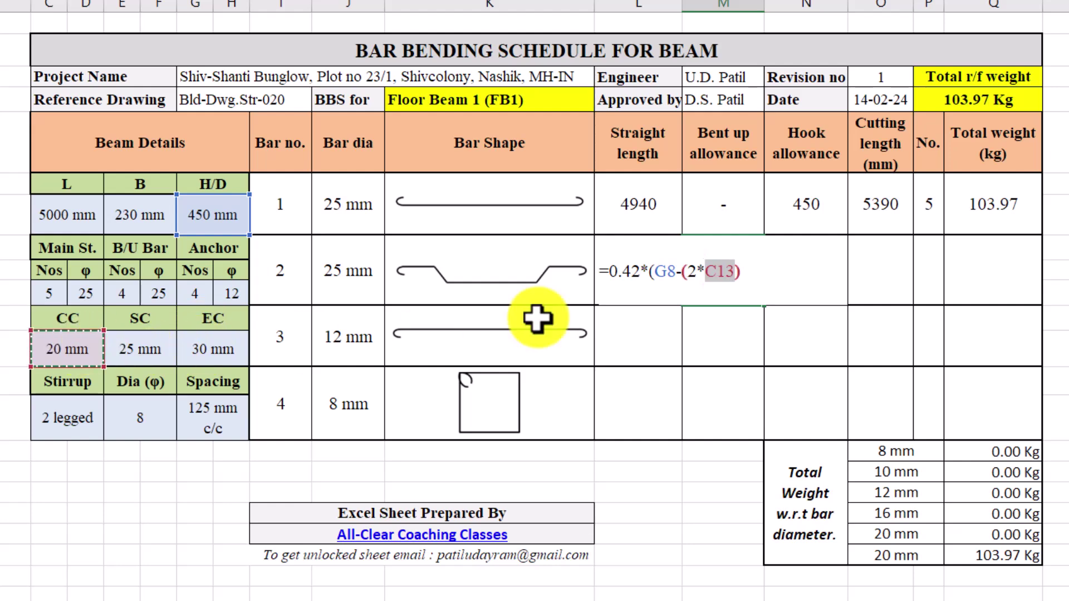
{"action": "type", "text": ")-("}
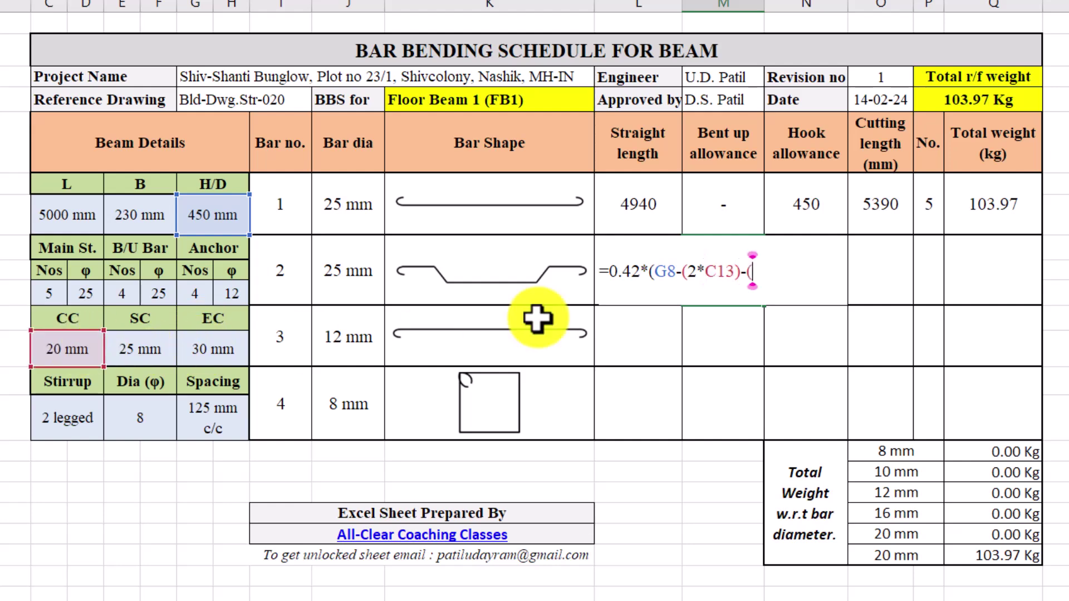
{"action": "type", "text": "2*"}
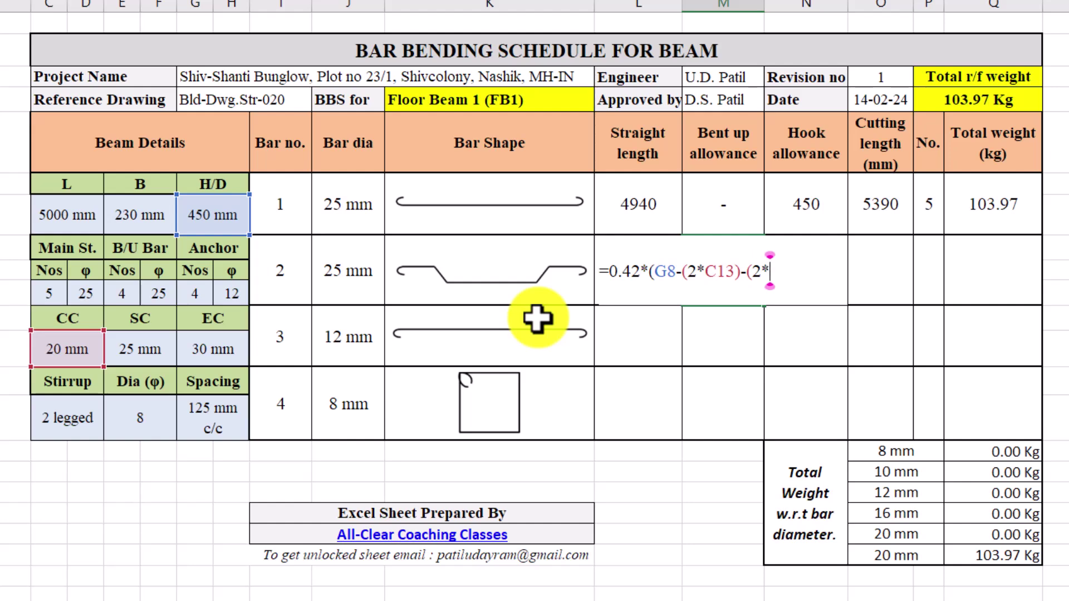
{"action": "left_click", "coordinate": [143, 415]}
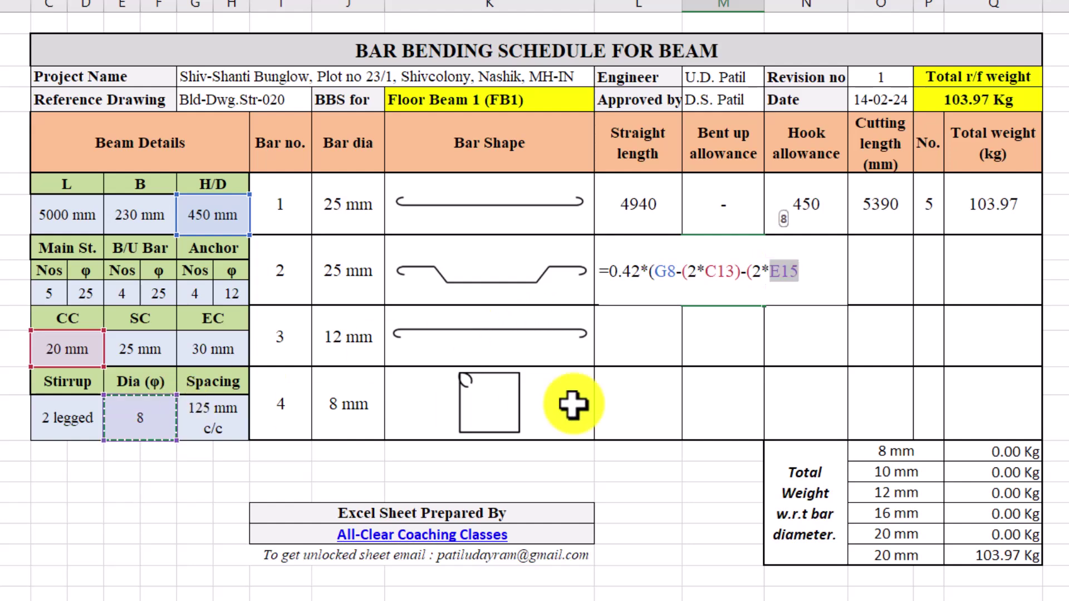
{"action": "type", "text": ")-(2*"}
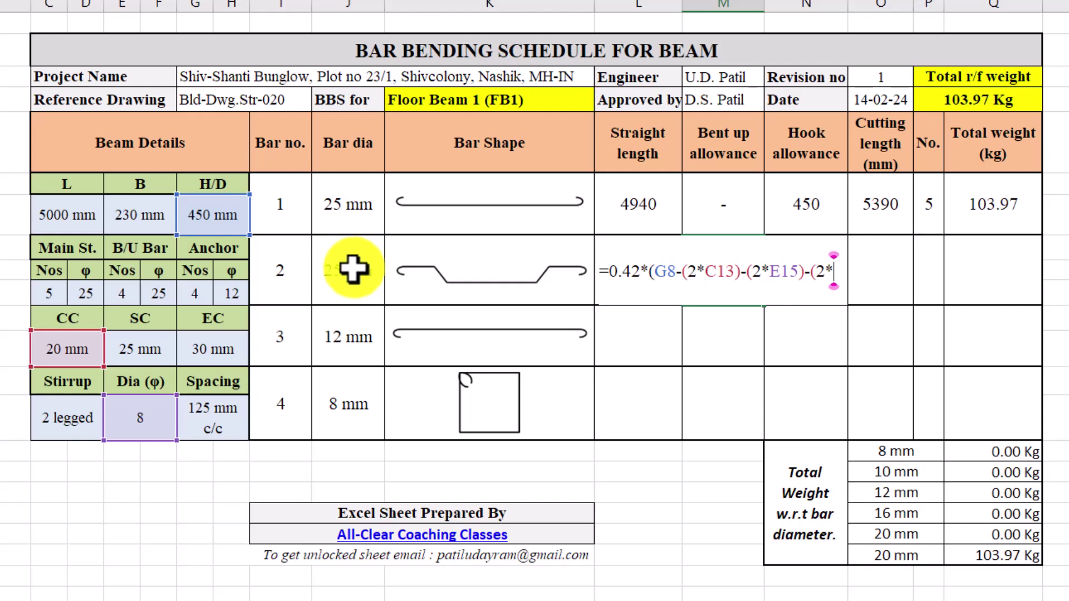
{"action": "left_click", "coordinate": [353, 269]}
{"action": "type", "text": "/2"}
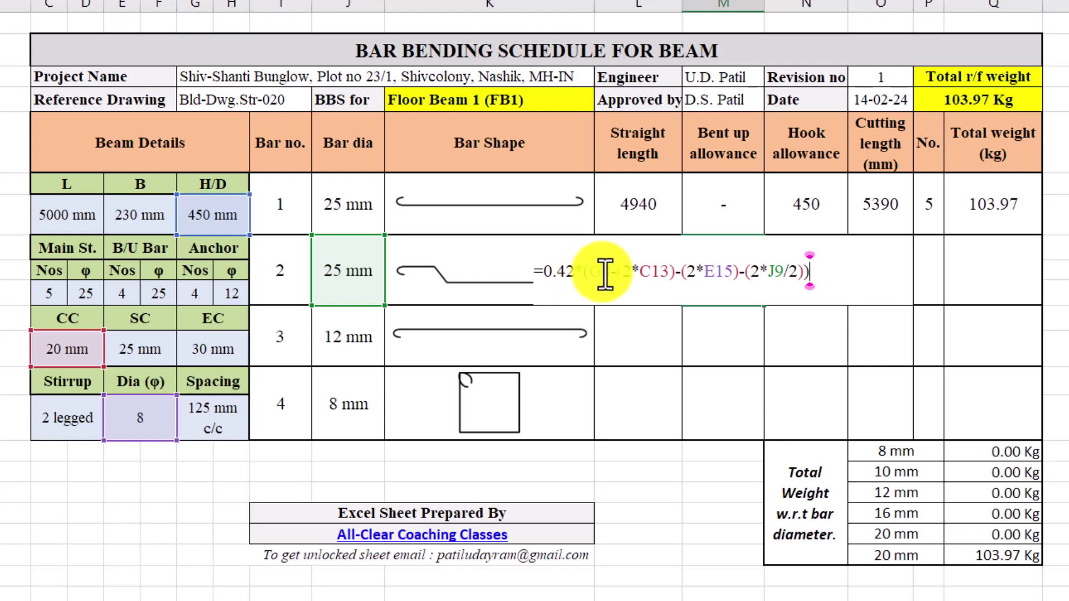
{"action": "key", "text": "Return"}
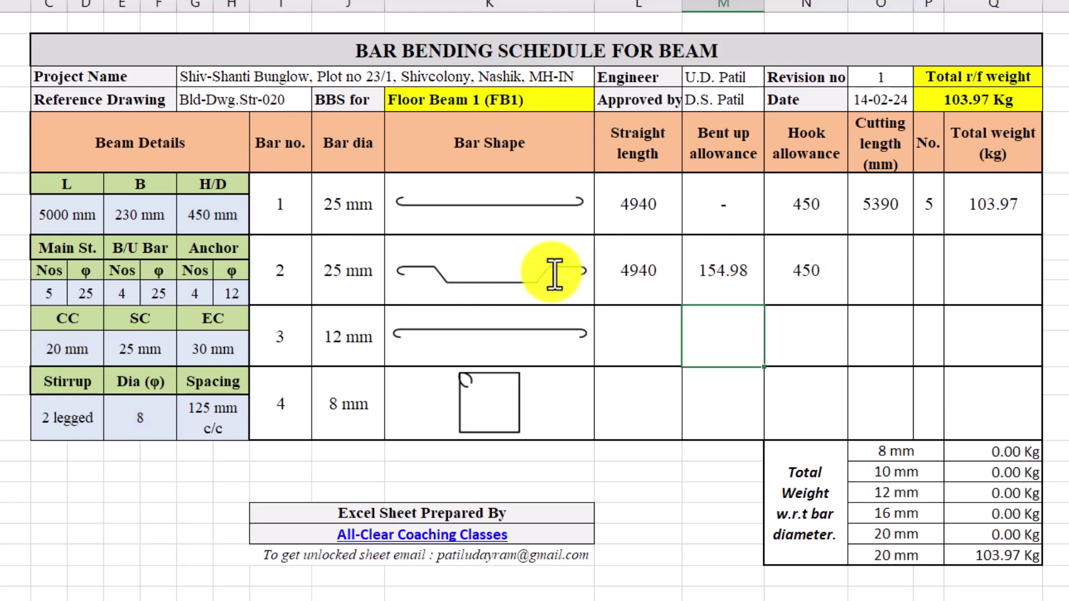
{"action": "left_click", "coordinate": [710, 272]}
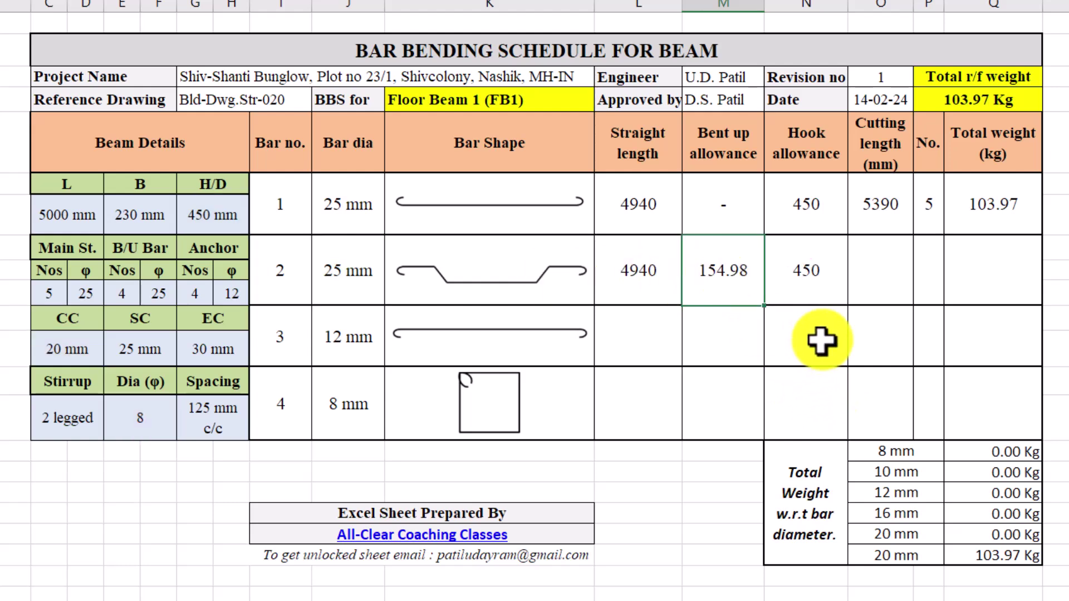
Step: Set the beam depth under H/D to 500 mm and check bar 2's bent up allowance
{"action": "left_click", "coordinate": [211, 215]}
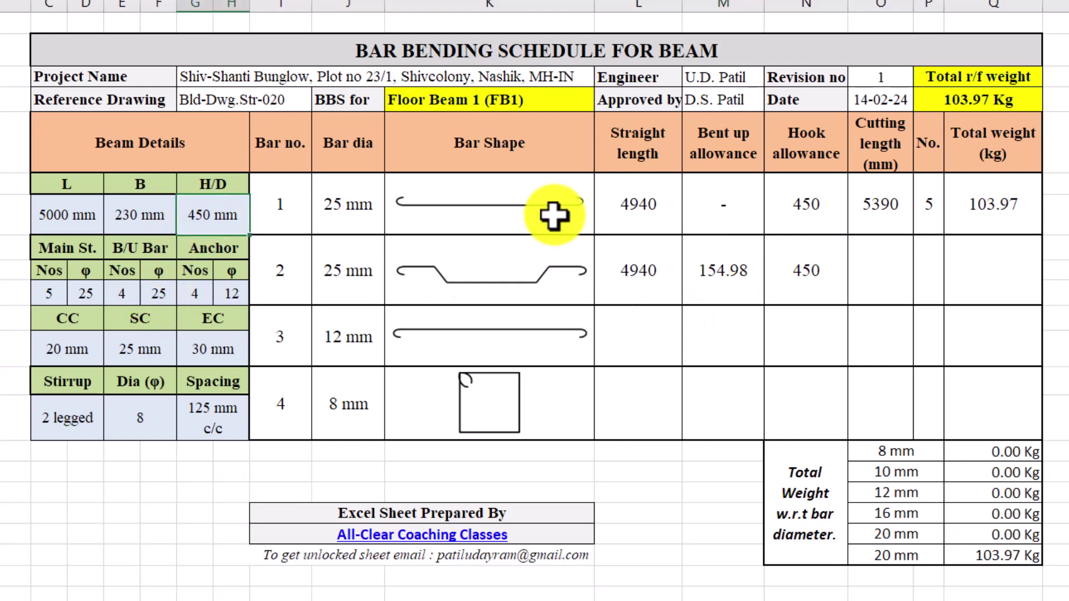
{"action": "type", "text": "500"}
{"action": "left_click", "coordinate": [562, 269]}
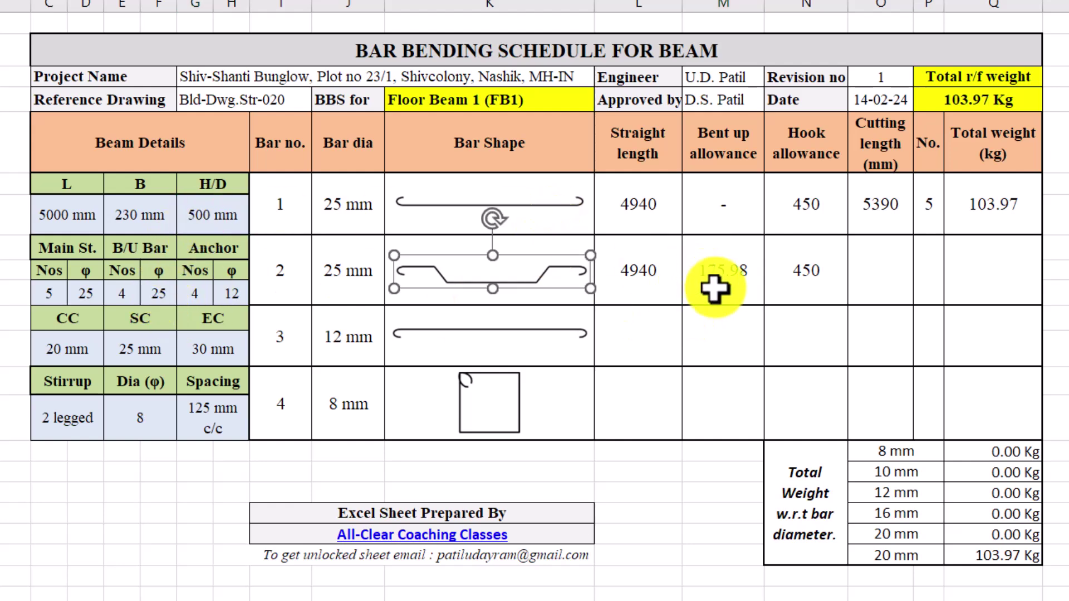
{"action": "left_click", "coordinate": [715, 288]}
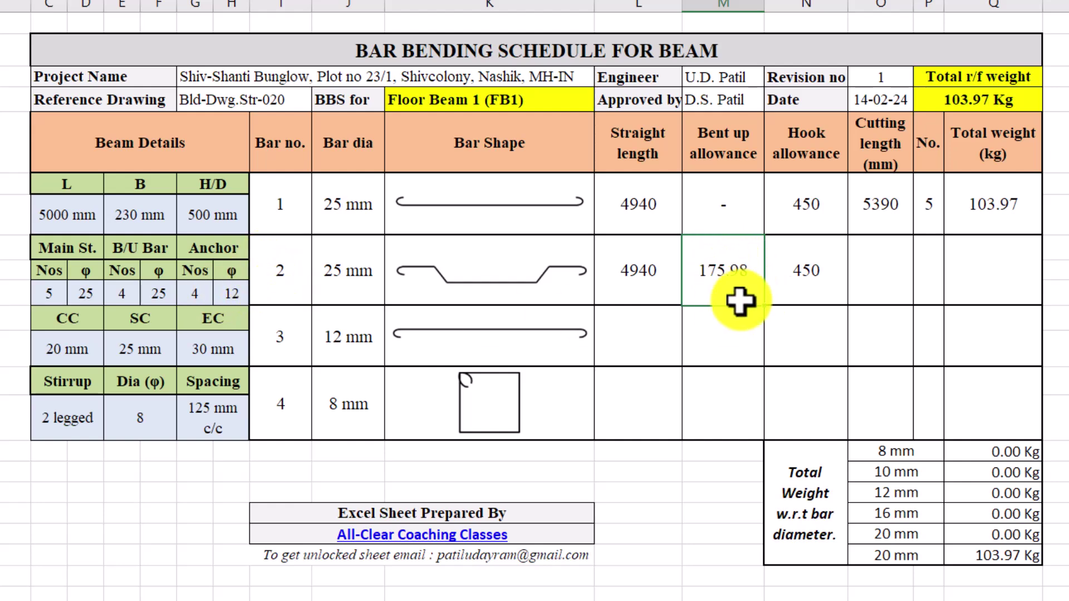
Step: Calculate bar 2's cutting length in O9 with SUM over its straight length, bent up allowance and hook allowance
{"action": "double_click", "coordinate": [880, 271]}
{"action": "type", "text": "="}
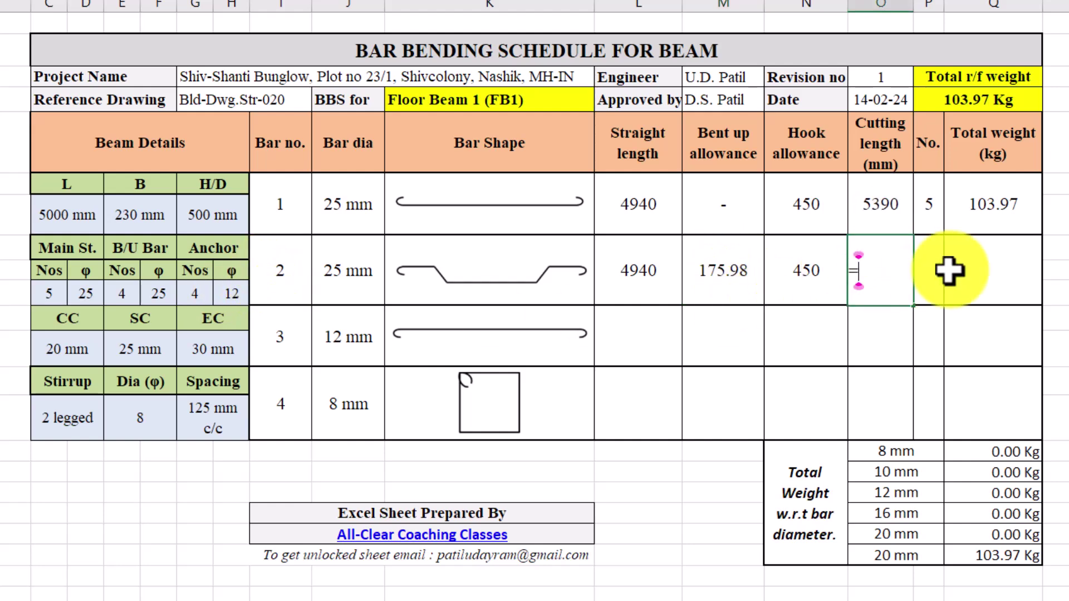
{"action": "type", "text": "sum"}
{"action": "double_click", "coordinate": [942, 321]}
{"action": "left_click", "coordinate": [642, 271]}
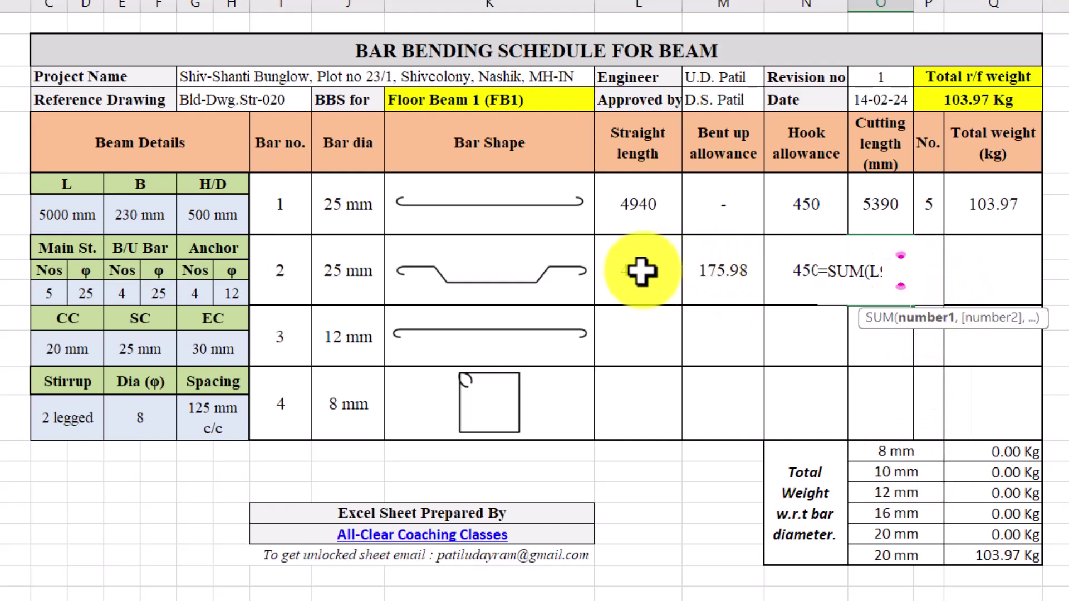
{"action": "left_click_drag", "start_coordinate": [642, 272], "coordinate": [824, 275]}
{"action": "key", "text": "Return"}
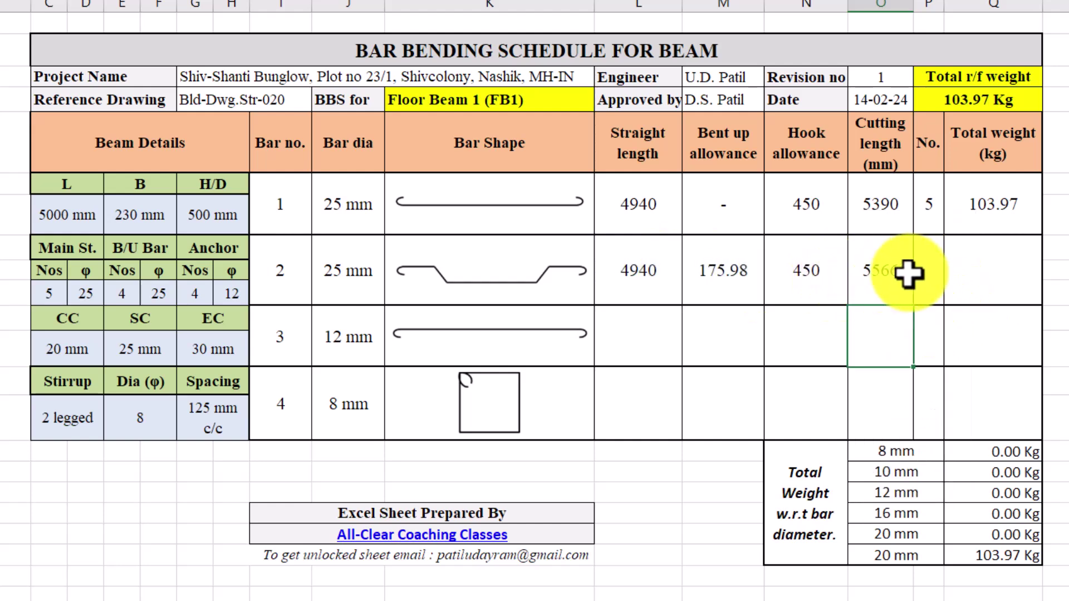
Step: Link the number of bars for bar 2 in P9 to the bent up bar count with =E11
{"action": "left_click", "coordinate": [925, 269]}
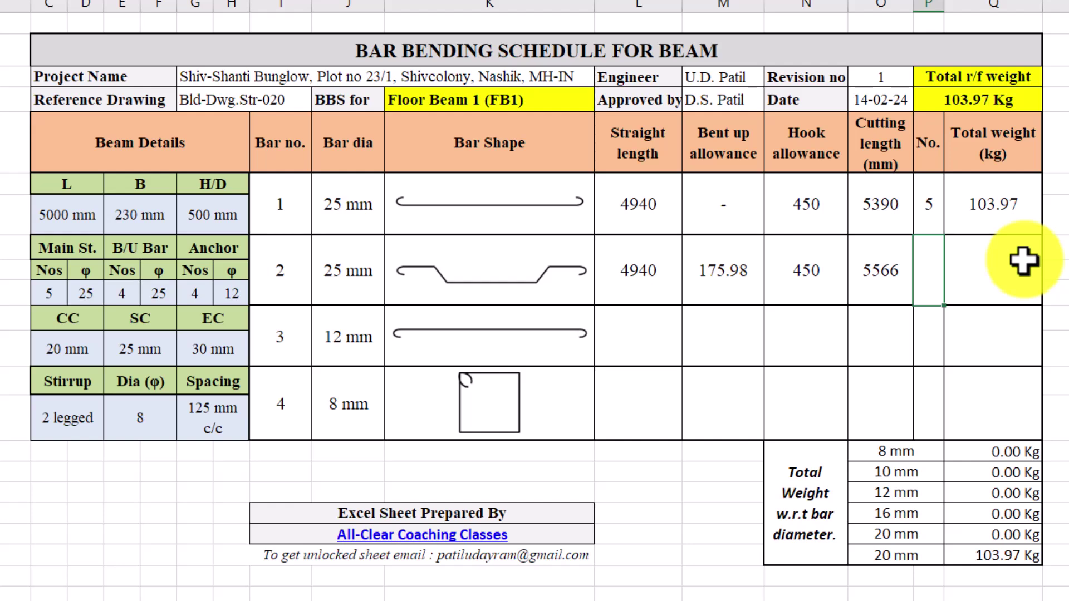
{"action": "type", "text": "="}
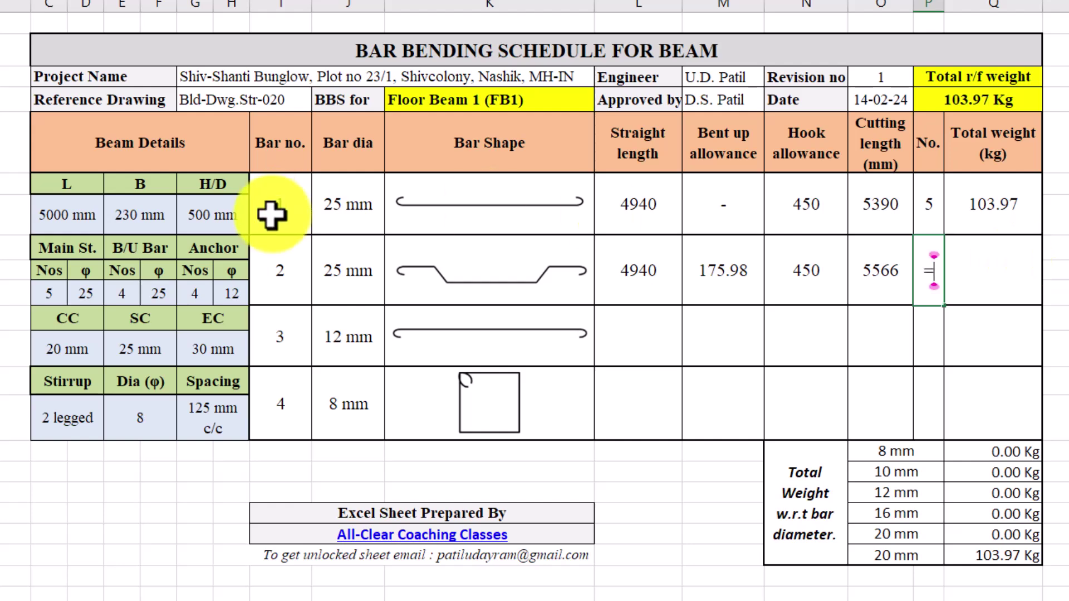
{"action": "left_click", "coordinate": [123, 291]}
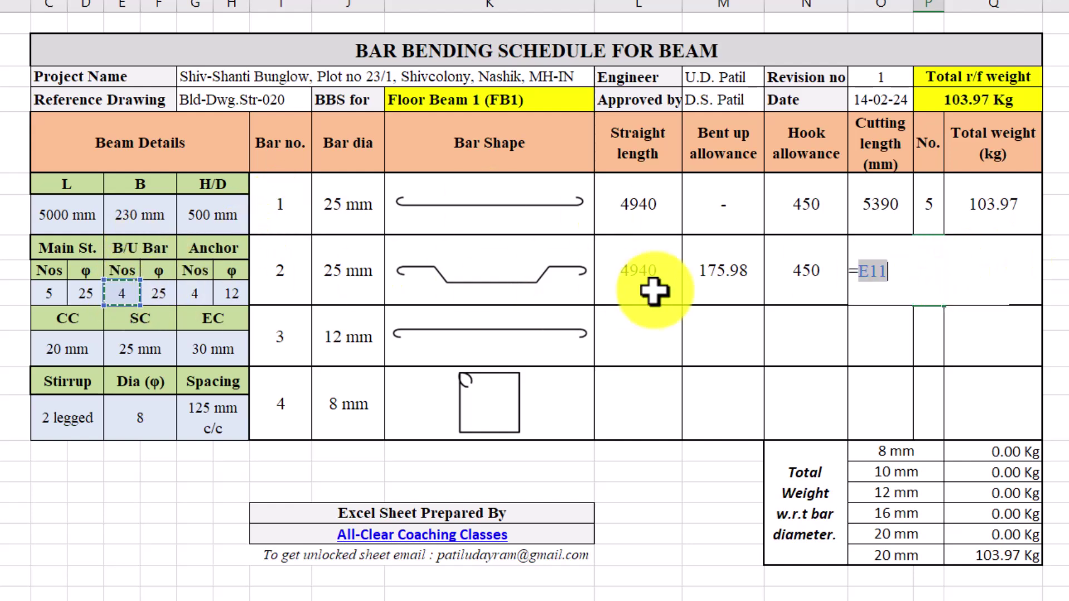
{"action": "key", "text": "Return"}
{"action": "left_click", "coordinate": [928, 270]}
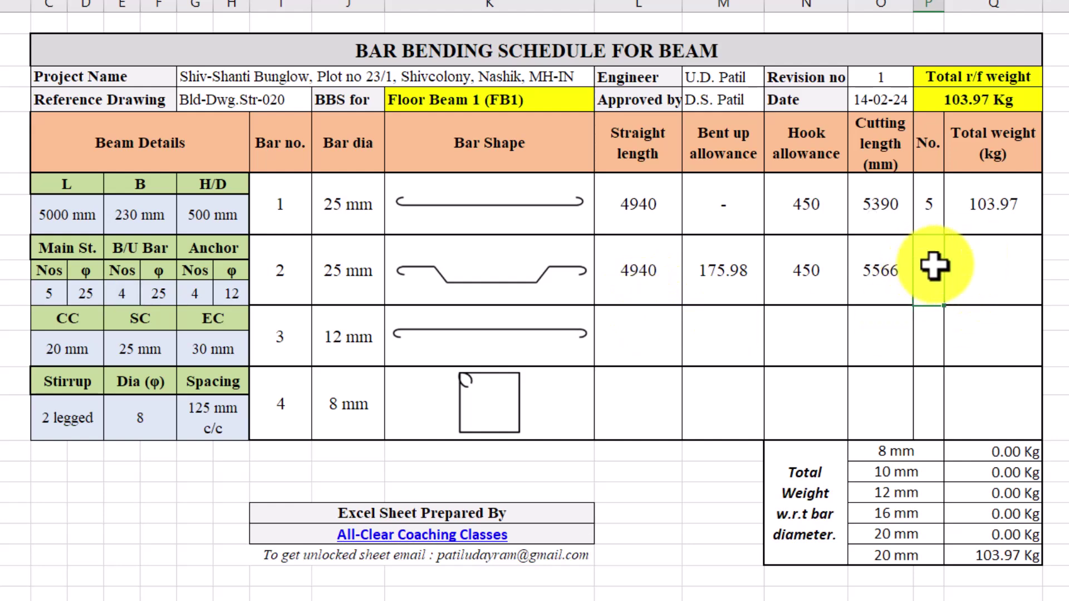
Step: Set the number of bent up bars in E11 to 5 from its list of allowed values
{"action": "left_click", "coordinate": [126, 299]}
{"action": "left_click", "coordinate": [149, 294]}
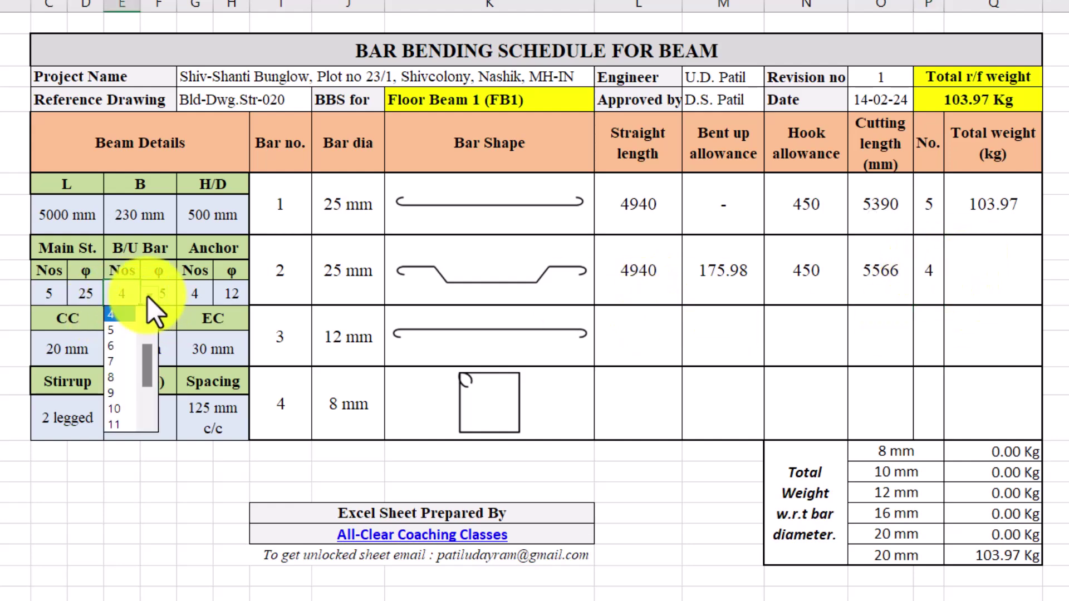
{"action": "left_click", "coordinate": [112, 332]}
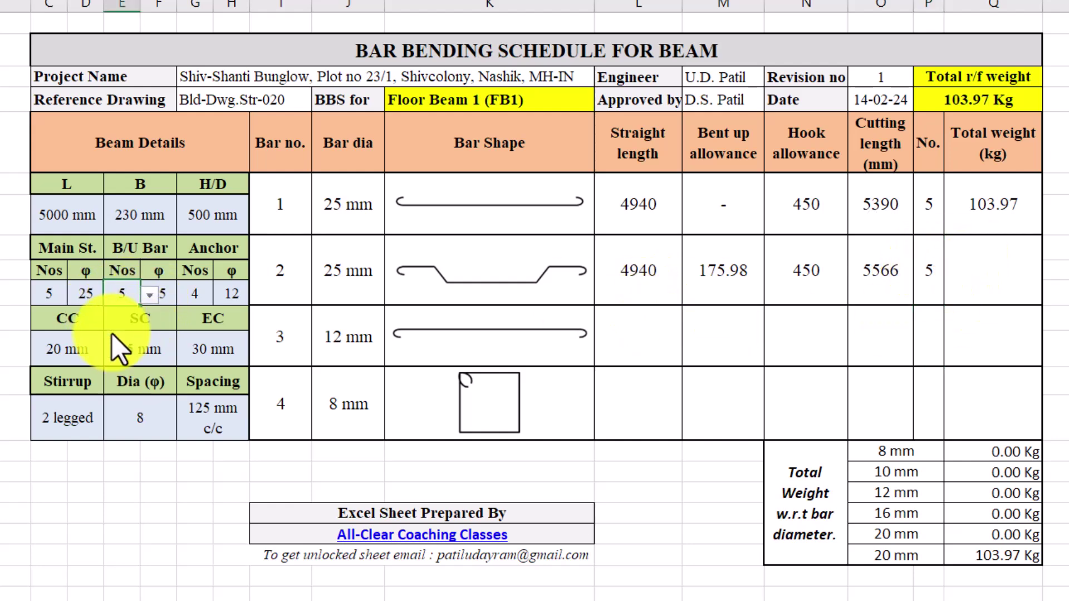
Step: Review bar 1's total weight formula in Q7 and start bar 2's total weight in Q9 with =((J9*J9)/162)*(
{"action": "left_click", "coordinate": [1013, 268]}
{"action": "left_click", "coordinate": [987, 202]}
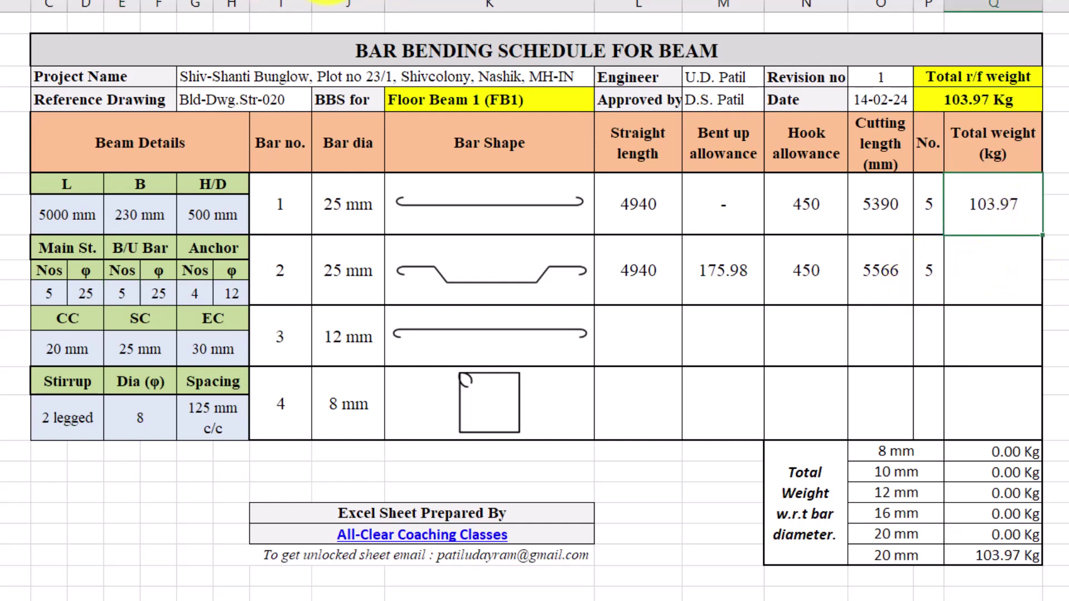
{"action": "key", "text": "F2"}
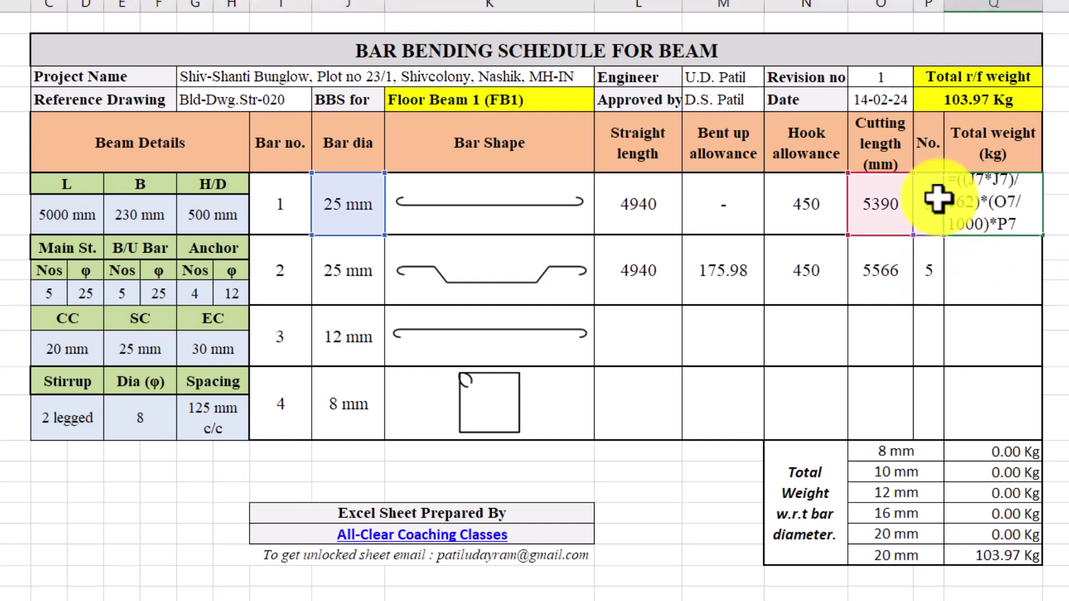
{"action": "left_click", "coordinate": [1001, 257]}
{"action": "key", "text": "Escape"}
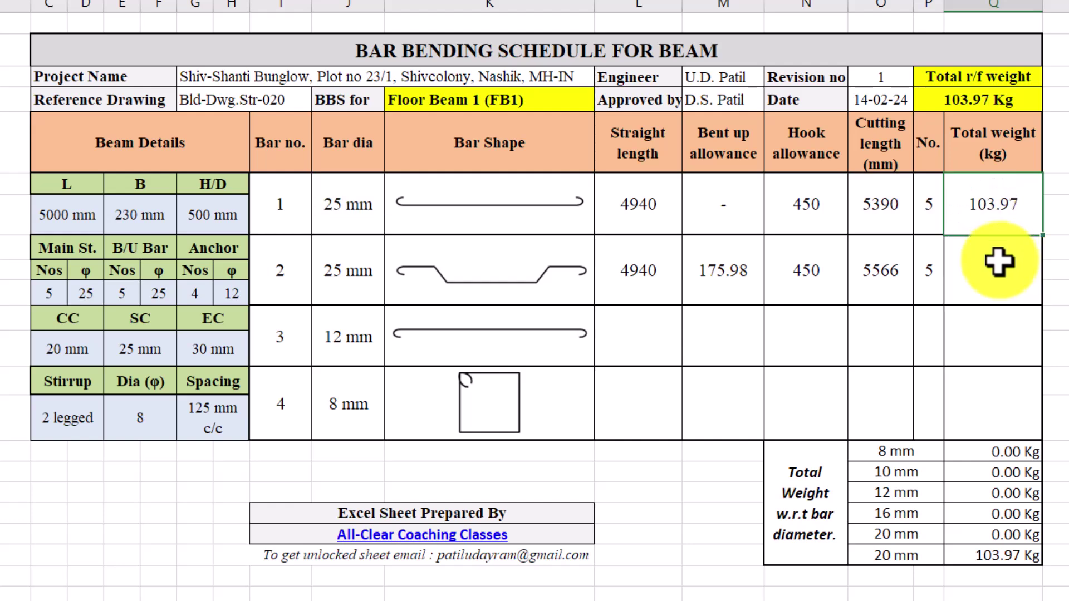
{"action": "double_click", "coordinate": [1001, 264]}
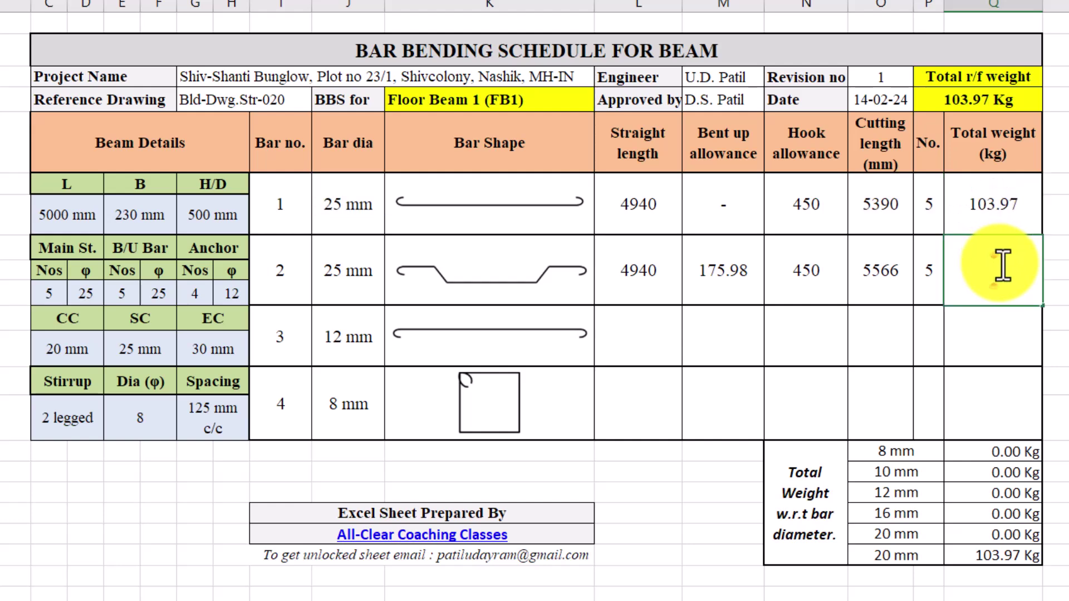
{"action": "type", "text": "=(("}
{"action": "left_click", "coordinate": [356, 281]}
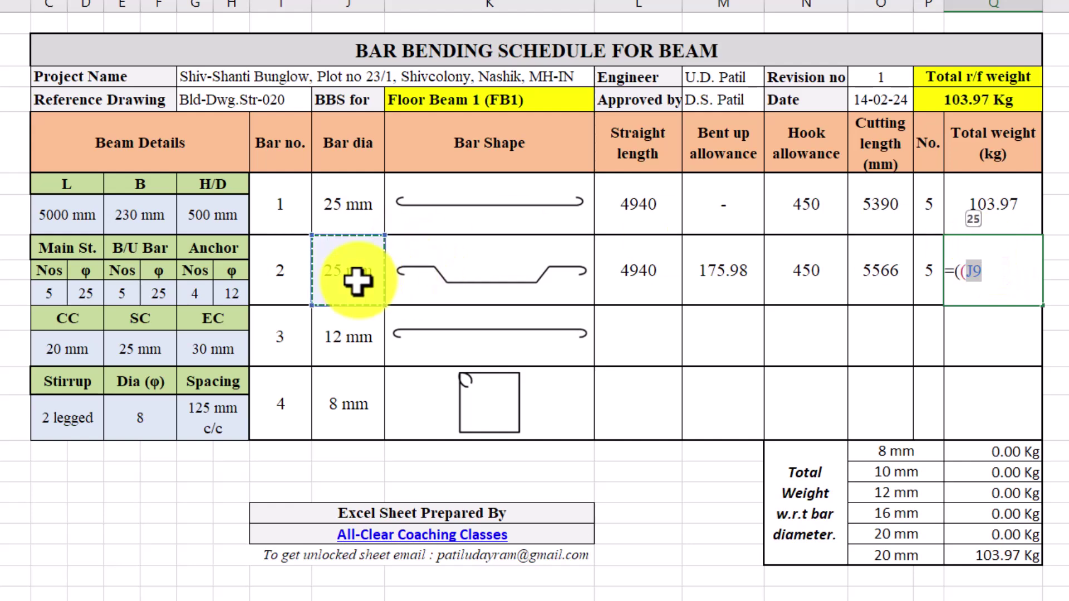
{"action": "type", "text": "*"}
{"action": "left_click", "coordinate": [357, 281]}
{"action": "type", "text": ")"}
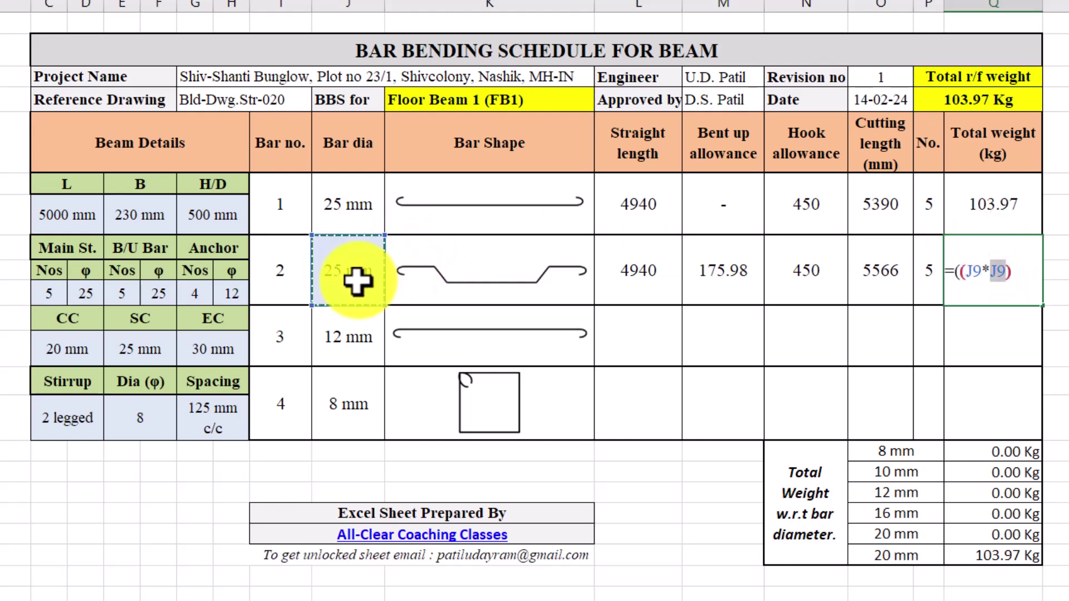
{"action": "type", "text": "/162)*("}
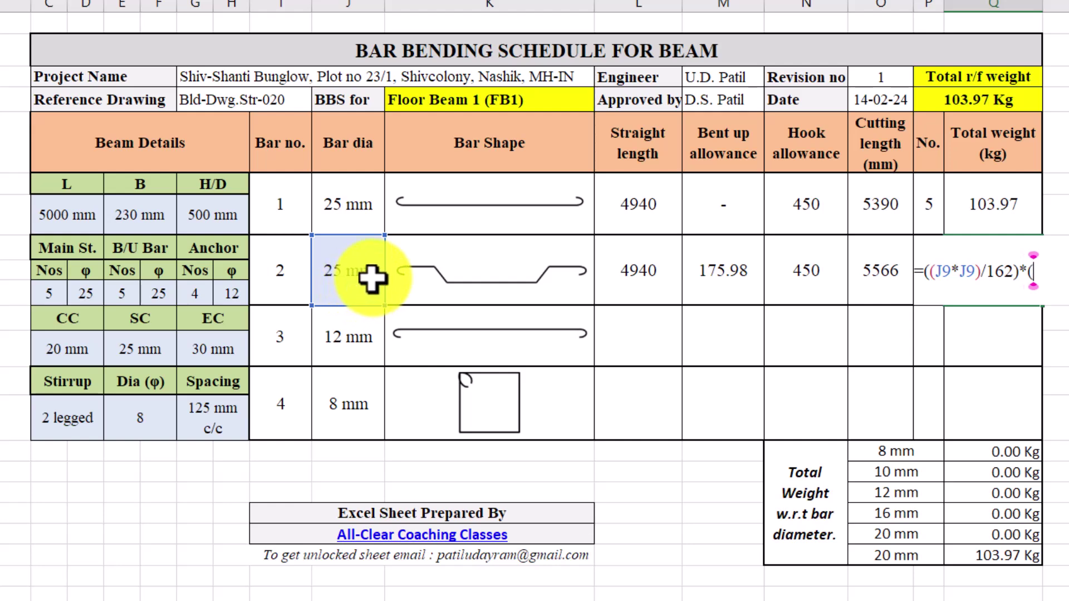
Step: Finish bar 2's total weight formula in Q9 by multiplying by the cutting length in metres and bar count, (O9/1000)*P9
{"action": "left_click", "coordinate": [873, 285]}
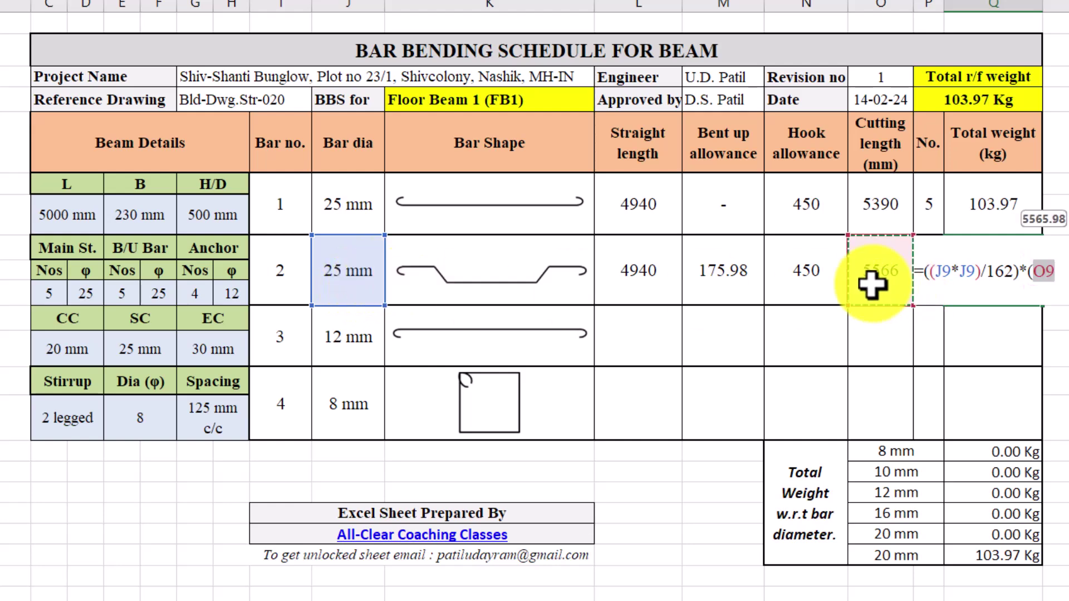
{"action": "type", "text": "/1000"}
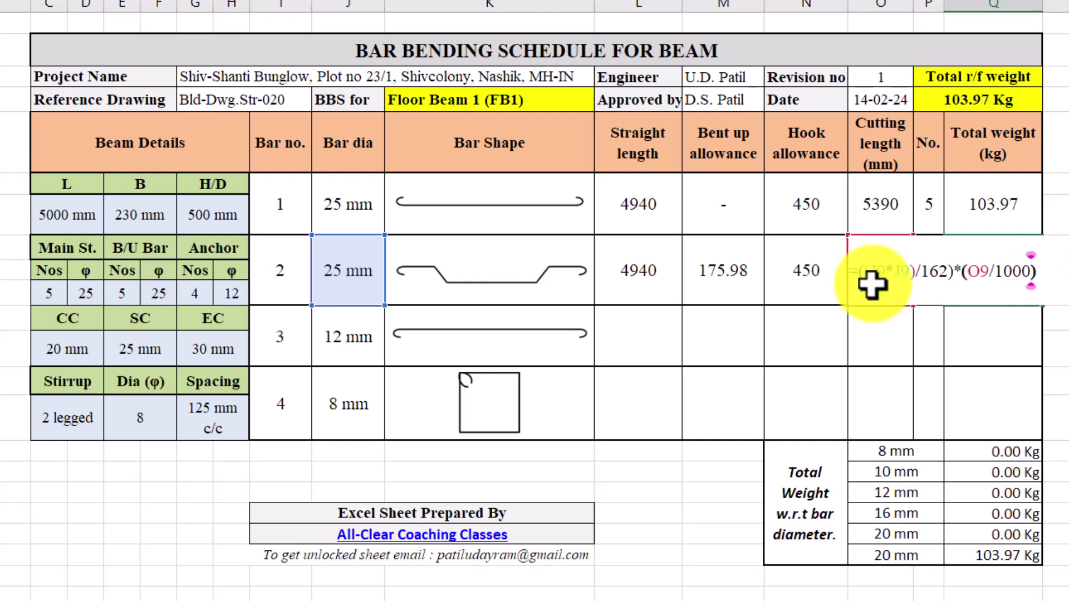
{"action": "type", "text": ")*"}
{"action": "left_click", "coordinate": [927, 225]}
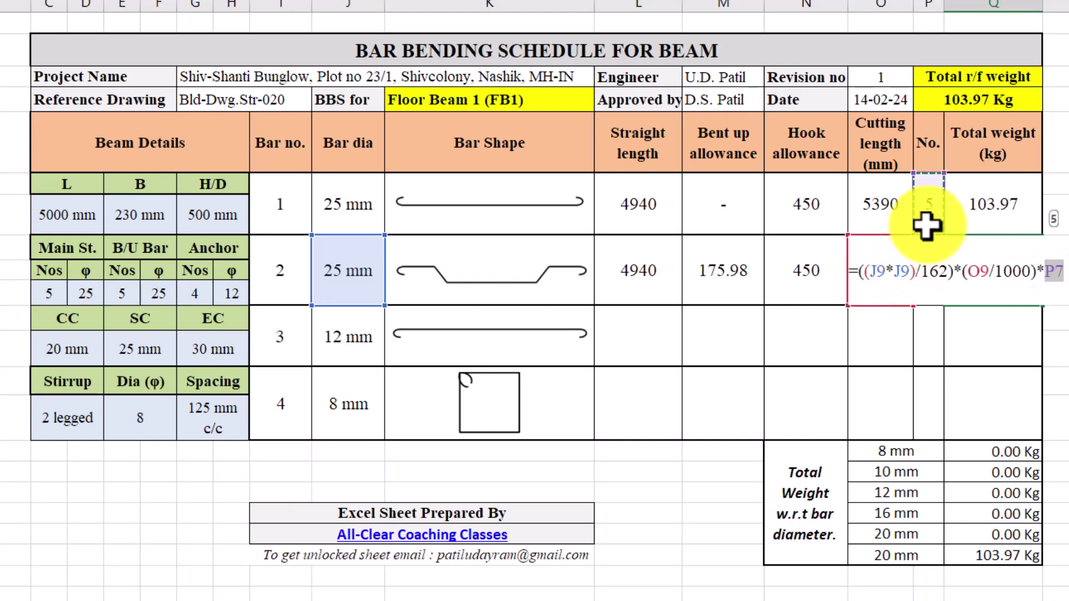
{"action": "left_click", "coordinate": [1065, 272]}
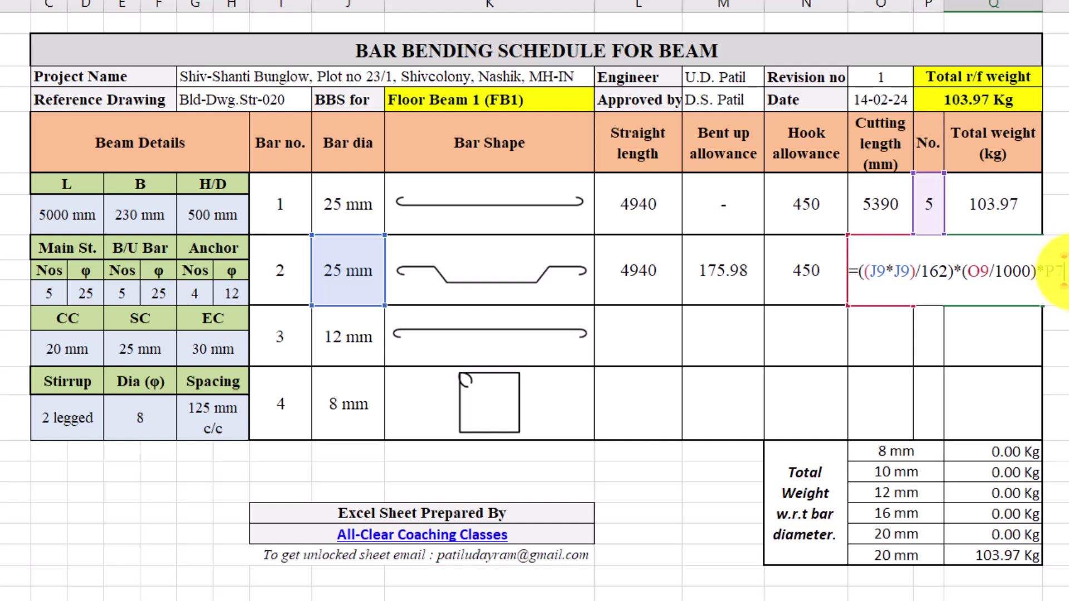
{"action": "key", "text": "BackSpace"}
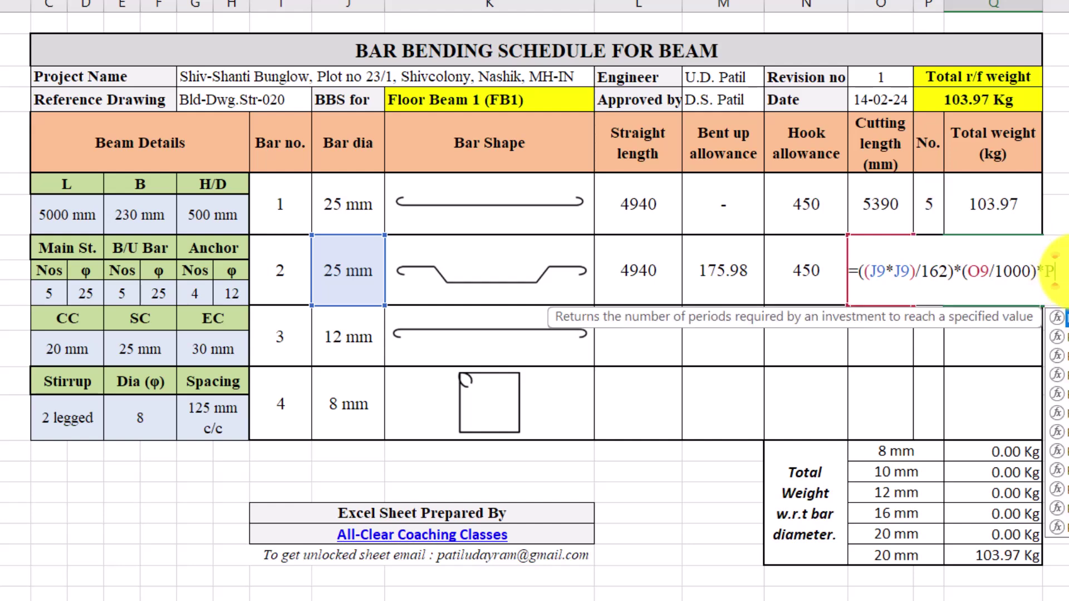
{"action": "type", "text": "9"}
{"action": "key", "text": "Return"}
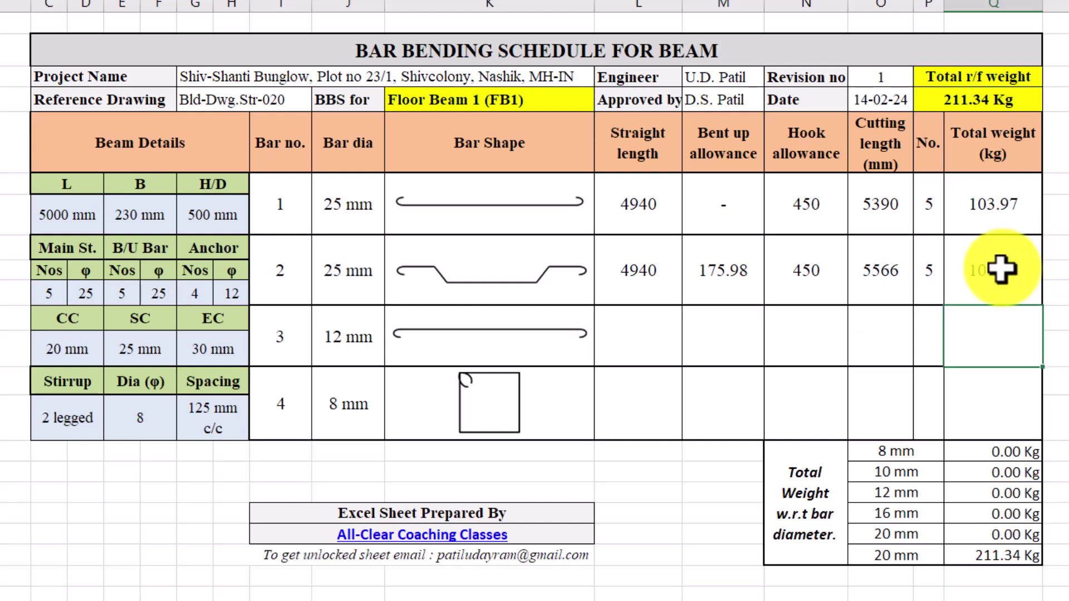
Step: Set the number of bent up bars in E11 to 7 from its list of allowed values
{"action": "left_click", "coordinate": [134, 292]}
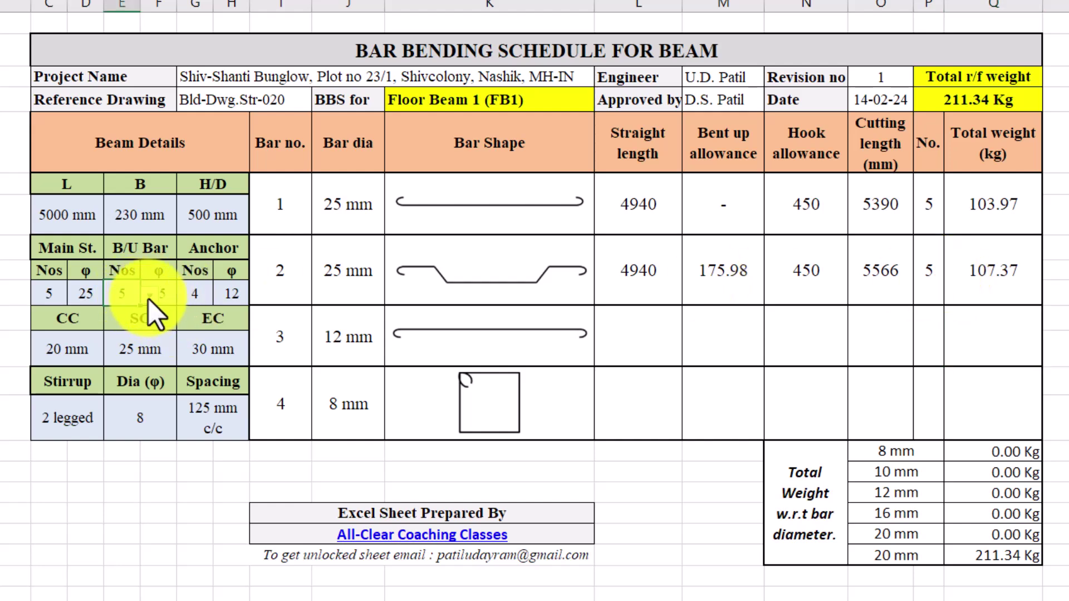
{"action": "left_click", "coordinate": [149, 295]}
{"action": "left_click", "coordinate": [130, 345]}
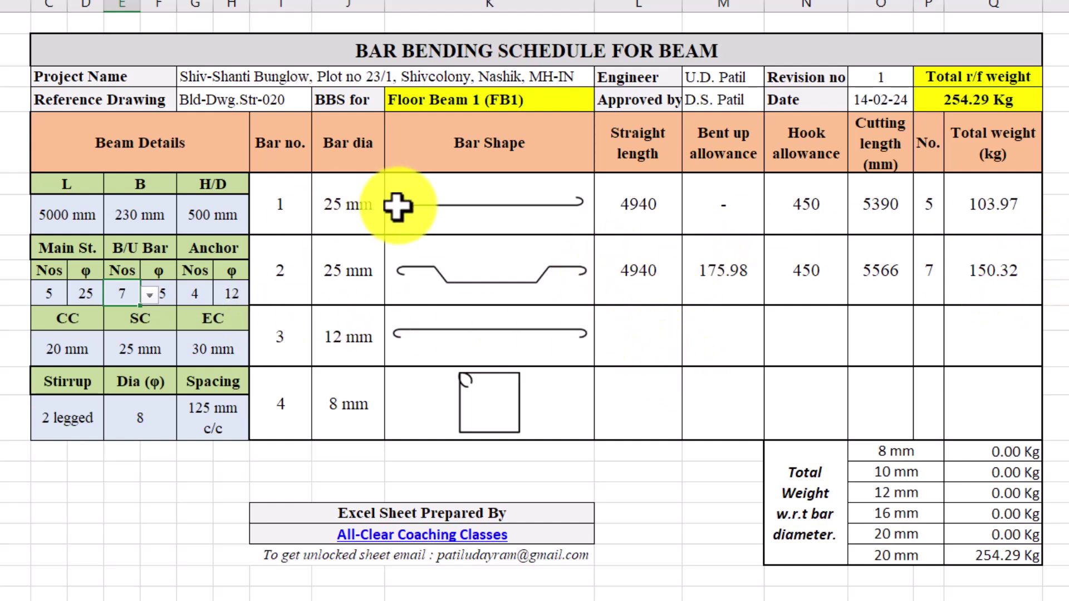
Step: Calculate bar 3's straight length in L12 as beam length C8 minus twice the end cover (EC) value
{"action": "left_click", "coordinate": [646, 334]}
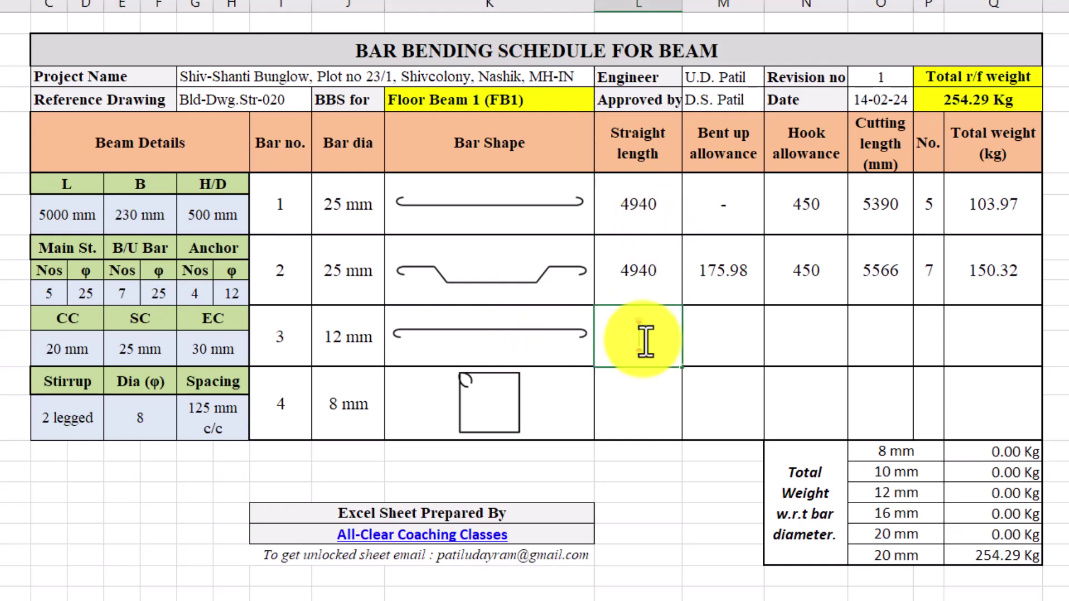
{"action": "type", "text": "="}
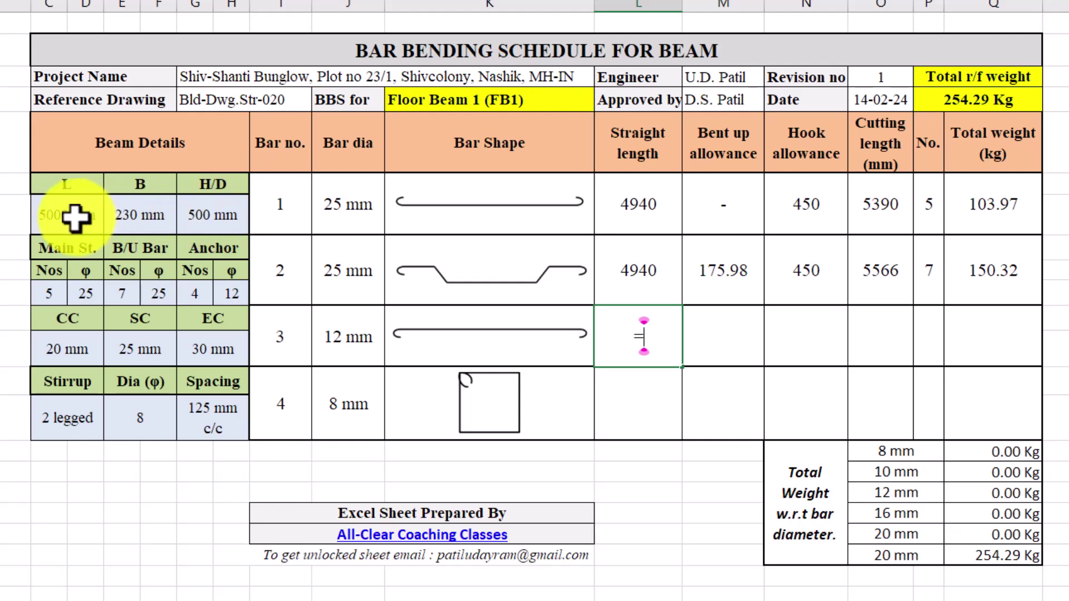
{"action": "left_click", "coordinate": [76, 217]}
{"action": "type", "text": "-"}
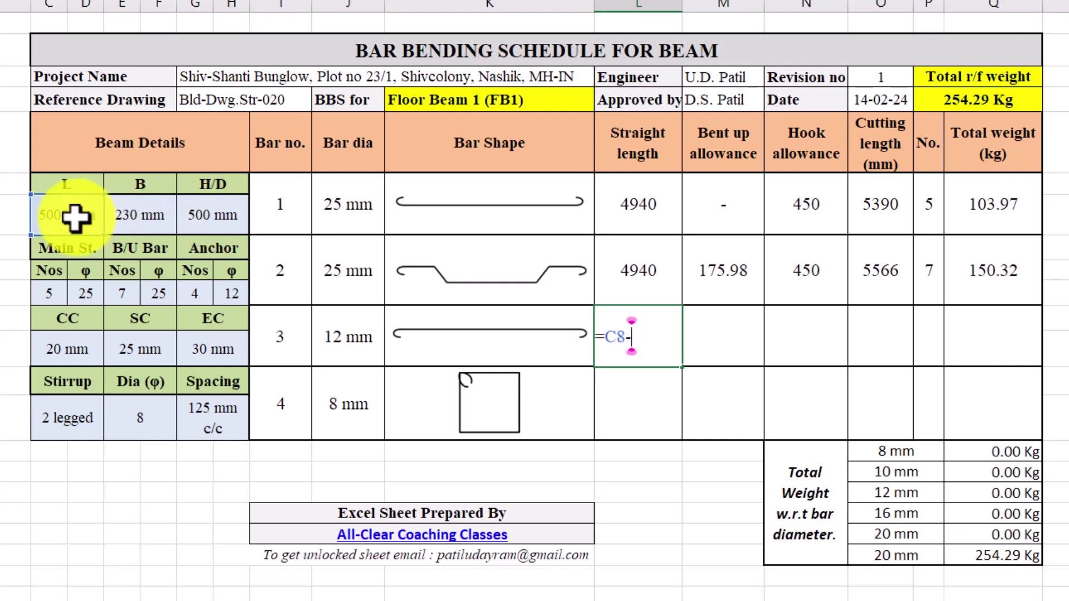
{"action": "type", "text": "(2*"}
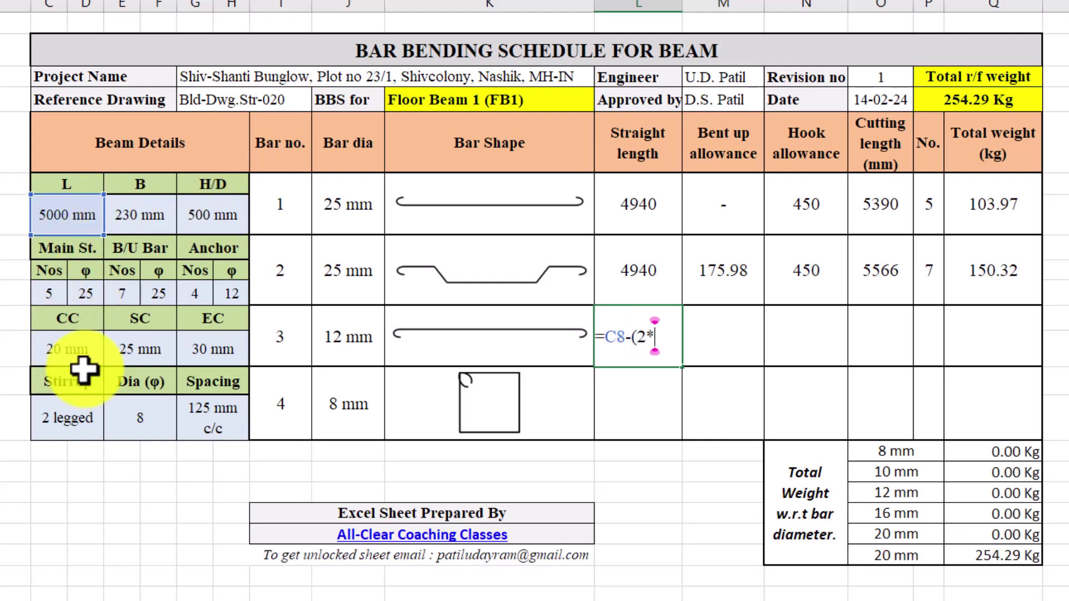
{"action": "left_click", "coordinate": [233, 347]}
{"action": "type", "text": ")"}
{"action": "key", "text": "Return"}
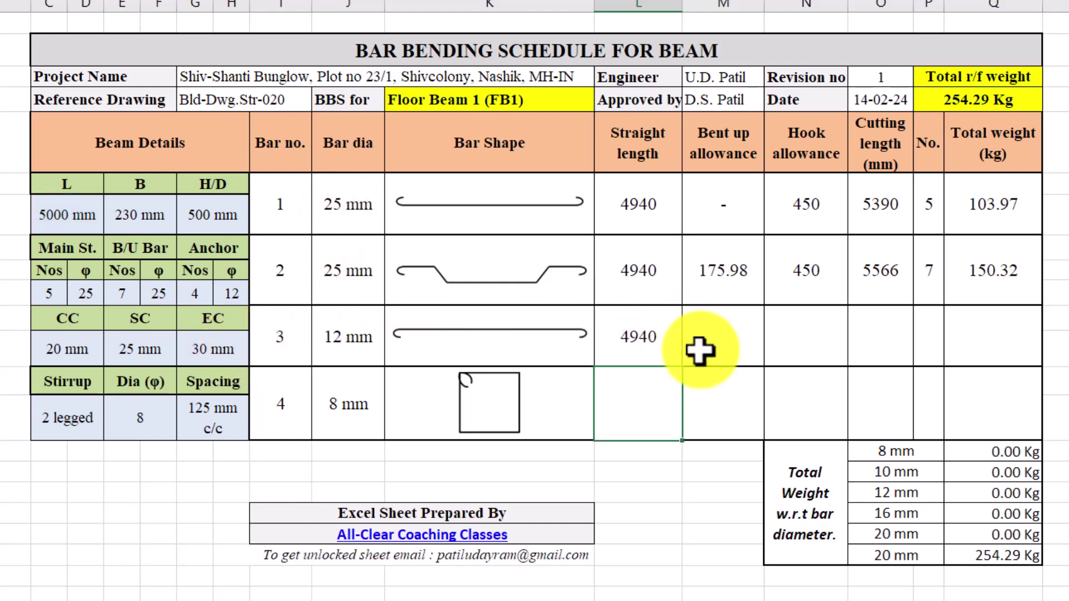
{"action": "left_click", "coordinate": [656, 343]}
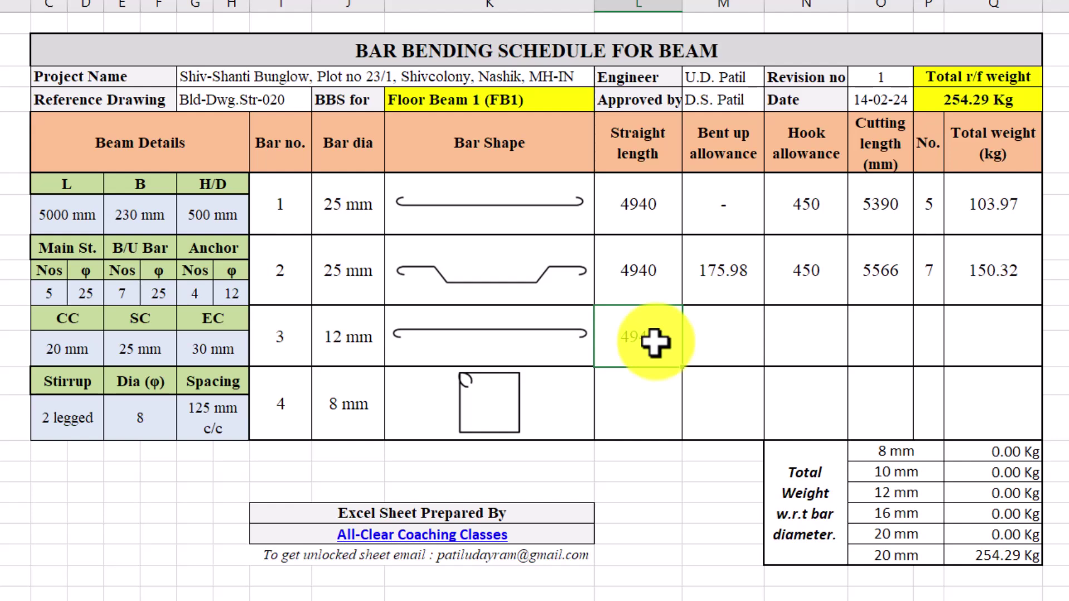
Step: Calculate bar 3's hook allowance in N12 with the formula =2*9*J12
{"action": "left_click", "coordinate": [812, 343]}
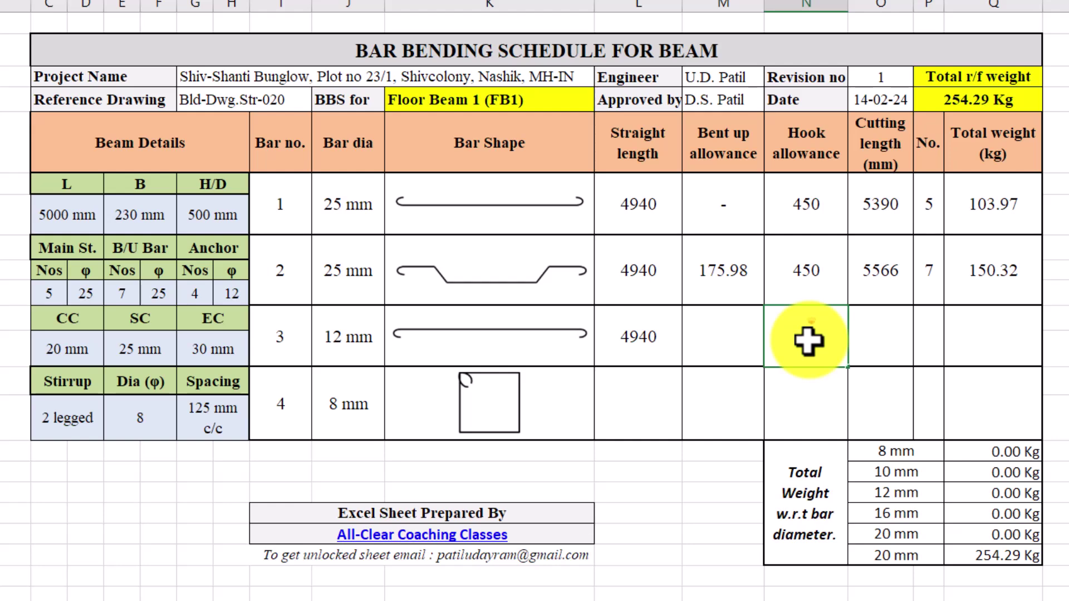
{"action": "type", "text": "=2*9"}
{"action": "left_click", "coordinate": [346, 336]}
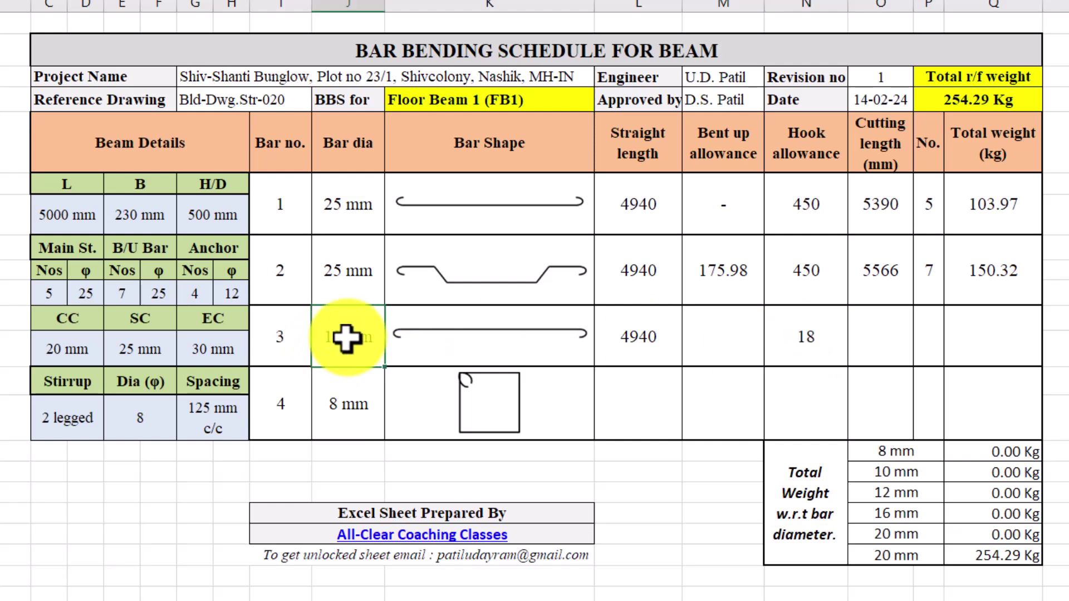
{"action": "double_click", "coordinate": [807, 328]}
{"action": "type", "text": "*"}
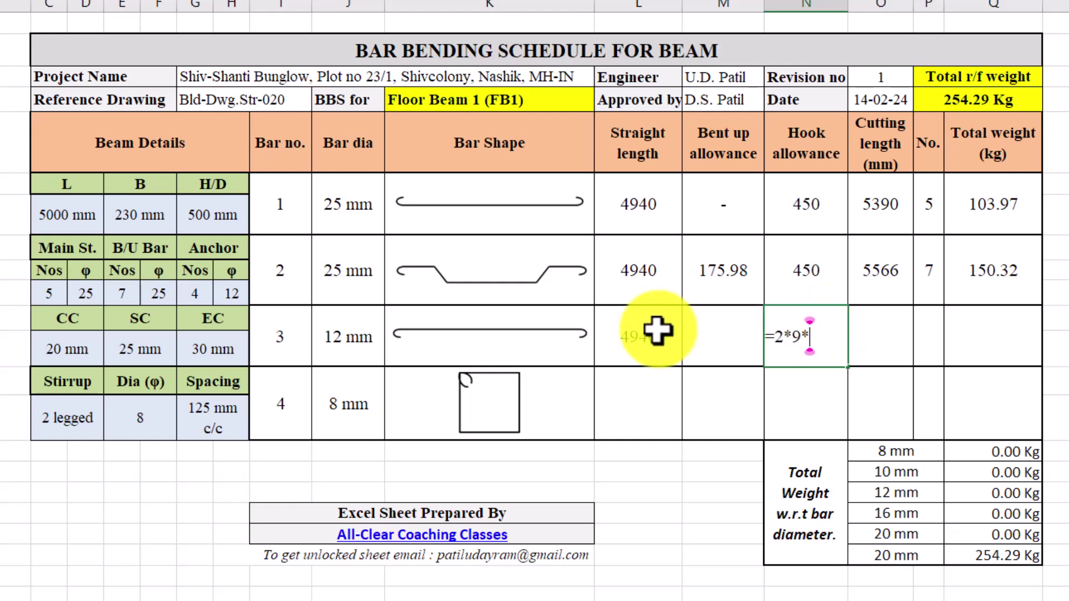
{"action": "left_click", "coordinate": [357, 337]}
{"action": "key", "text": "Return"}
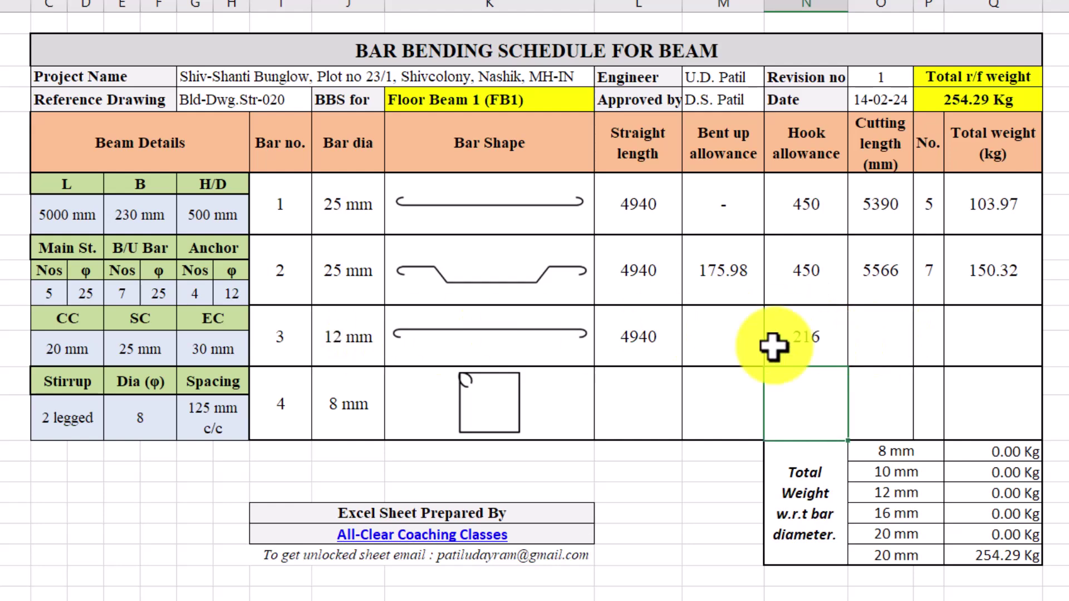
Step: Enter a dash as bar 3's bent up allowance in M12
{"action": "left_click", "coordinate": [741, 348]}
{"action": "double_click", "coordinate": [741, 349]}
{"action": "key", "text": "Return"}
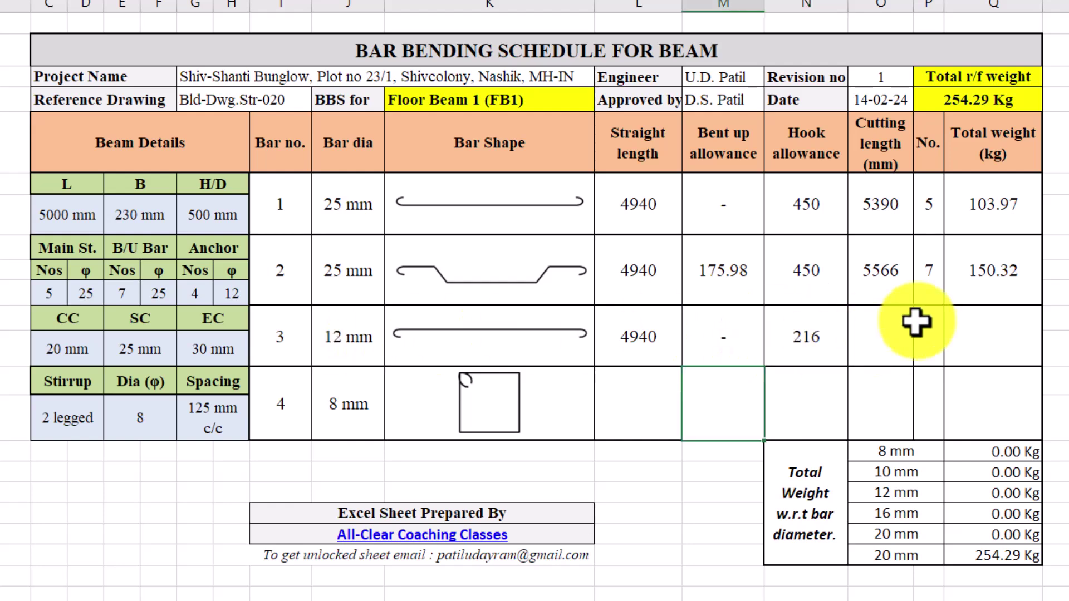
Step: Calculate bar 3's cutting length in O12 as the SUM of its straight length, bent up allowance and hook allowance
{"action": "left_click", "coordinate": [886, 338]}
{"action": "double_click", "coordinate": [891, 338]}
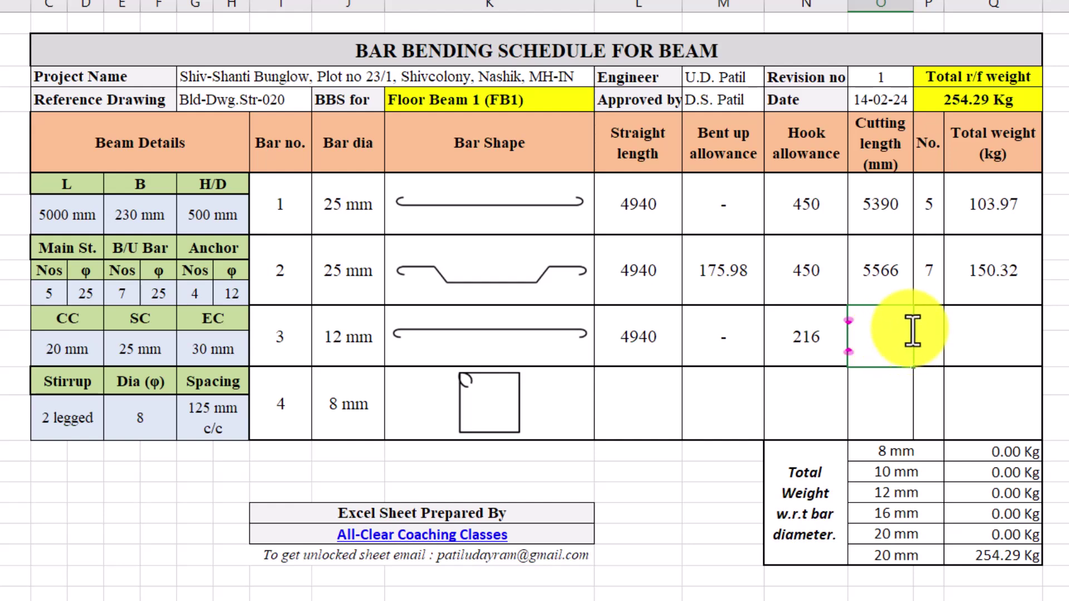
{"action": "type", "text": "=sum("}
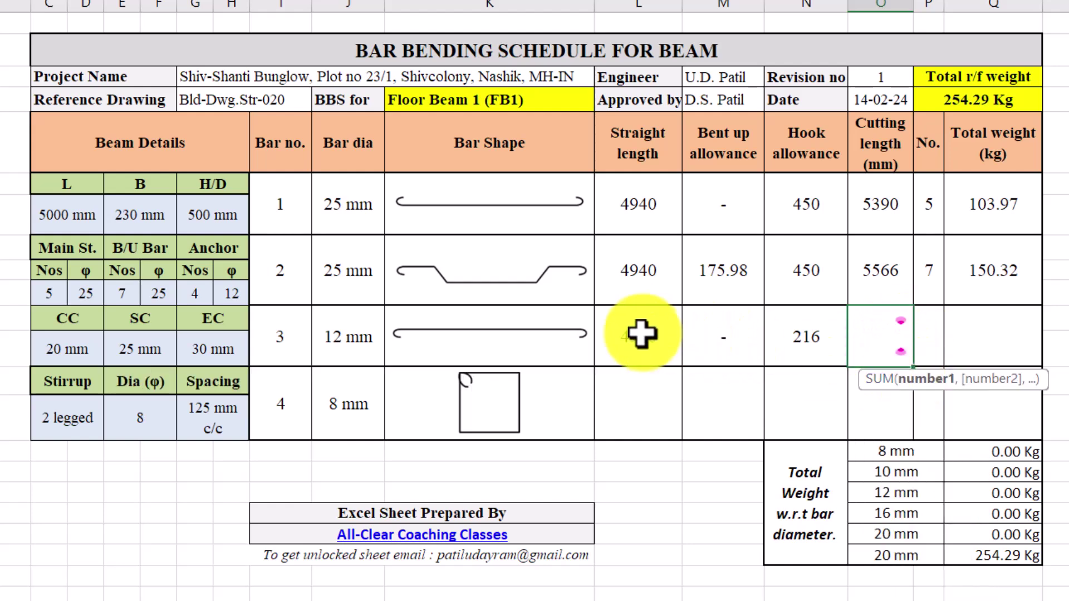
{"action": "left_click_drag", "start_coordinate": [640, 334], "coordinate": [816, 334]}
{"action": "key", "text": "Return"}
Step: Link bar 3's number of bars in P12 to the anchor bar count with =G11
{"action": "left_click", "coordinate": [926, 334]}
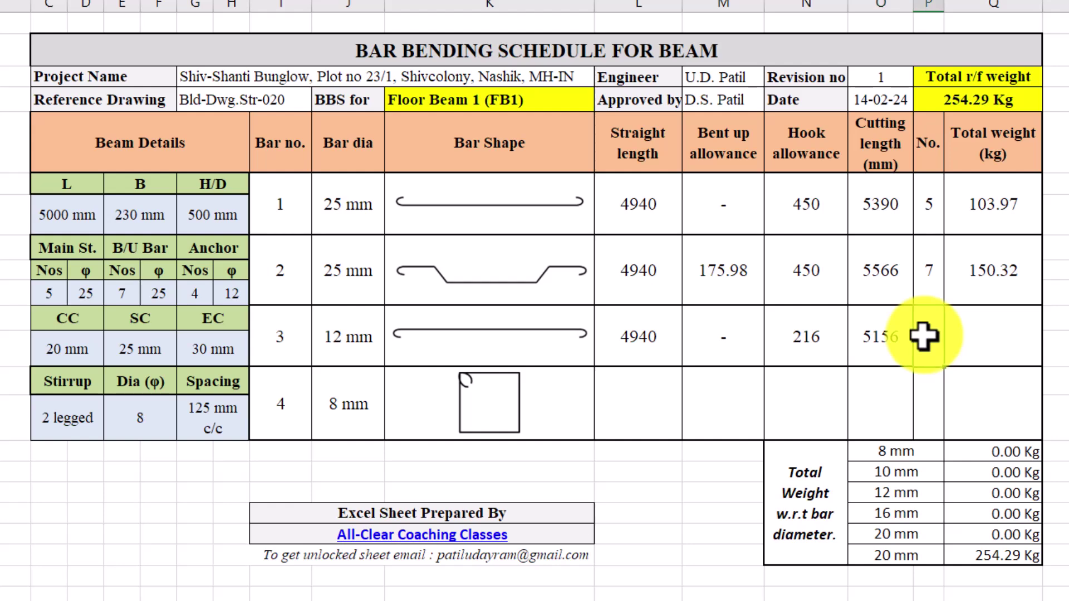
{"action": "type", "text": "="}
{"action": "left_click", "coordinate": [207, 295]}
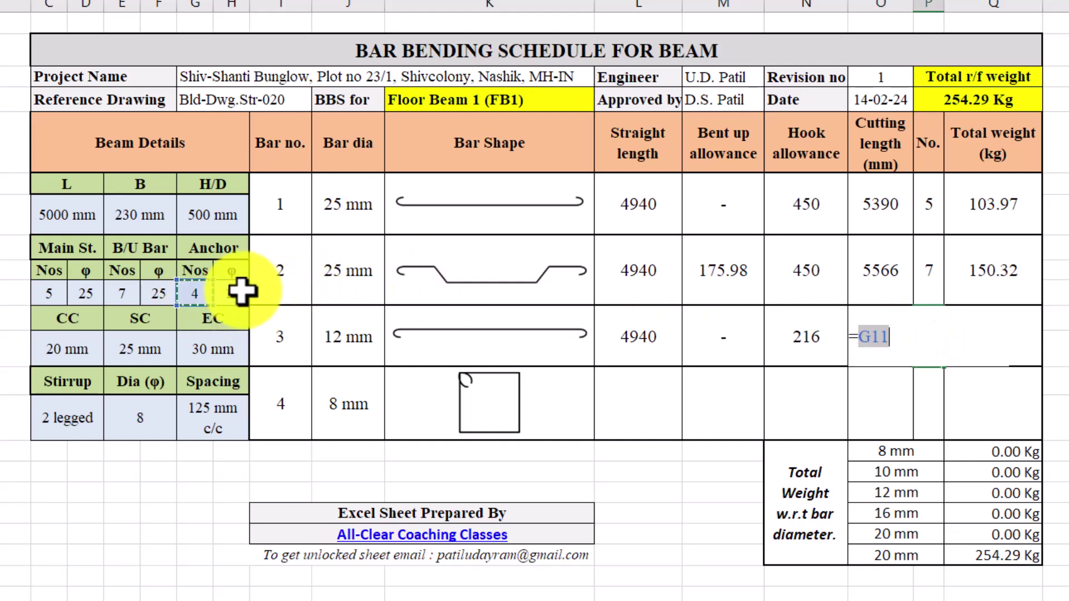
{"action": "key", "text": "Return"}
Step: Start bar 3's total weight formula in Q12 with =((J12*J12)/162)*(O12/1000)*
{"action": "left_click", "coordinate": [970, 332]}
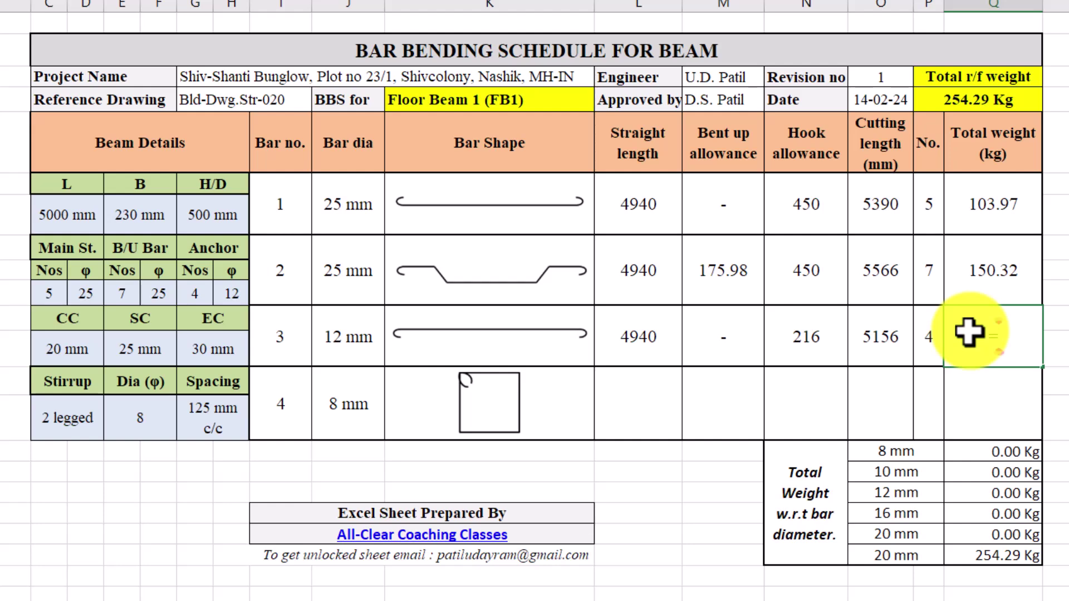
{"action": "type", "text": "=(("}
{"action": "left_click", "coordinate": [353, 341]}
{"action": "type", "text": "*"}
{"action": "left_click", "coordinate": [356, 344]}
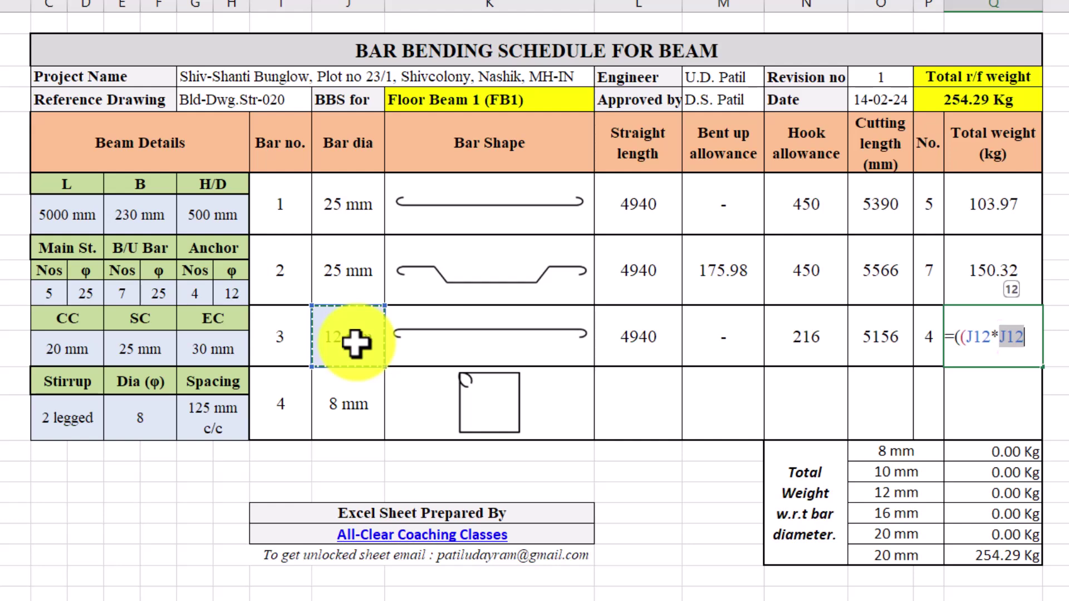
{"action": "type", "text": ")/162"}
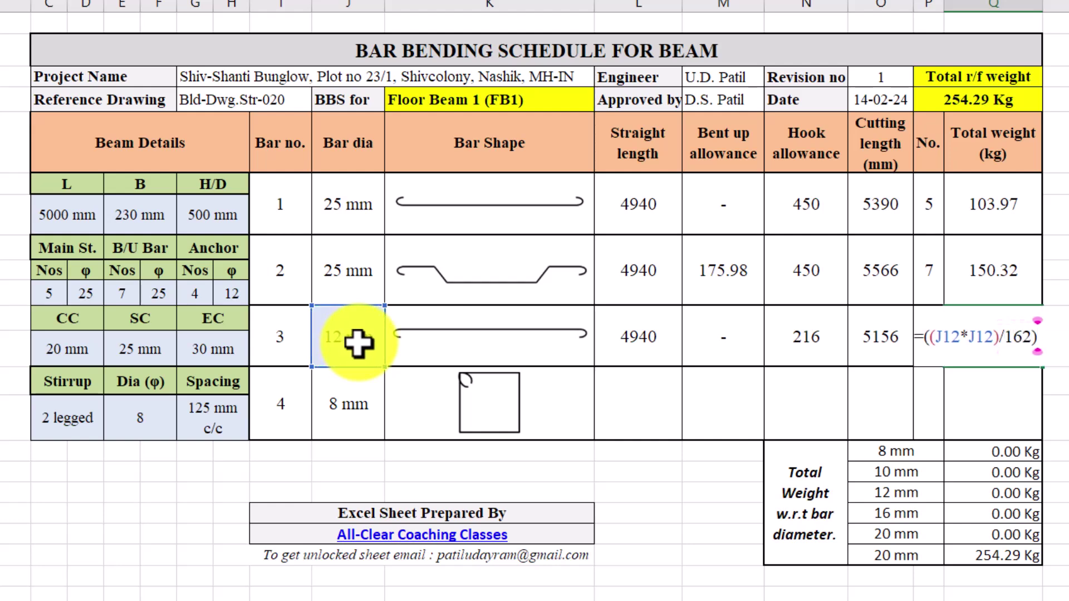
{"action": "type", "text": ")*("}
{"action": "left_click", "coordinate": [872, 344]}
{"action": "type", "text": "/"}
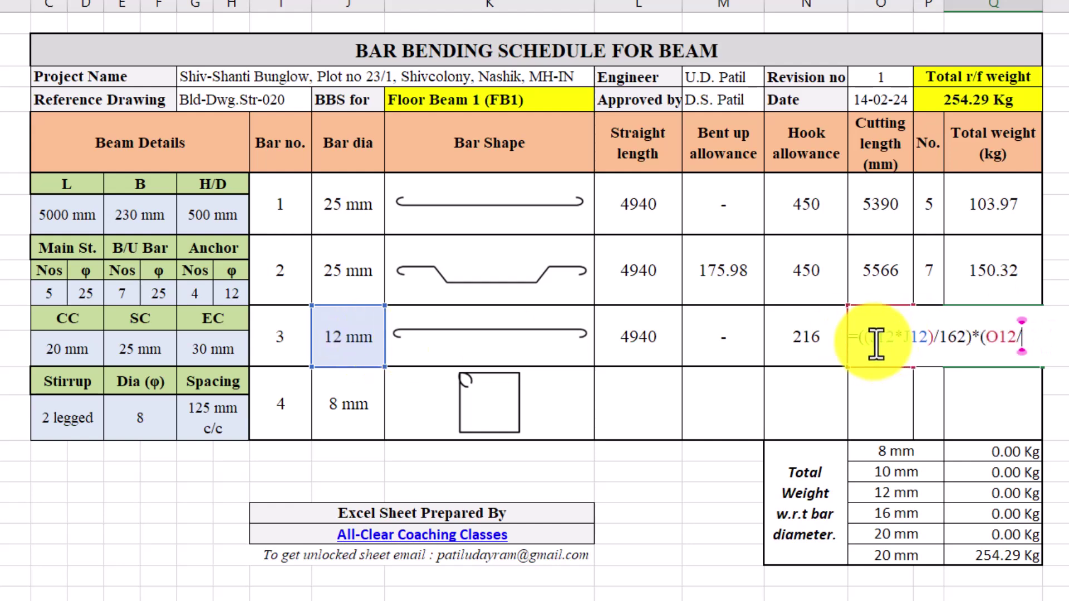
{"action": "type", "text": "1000)*"}
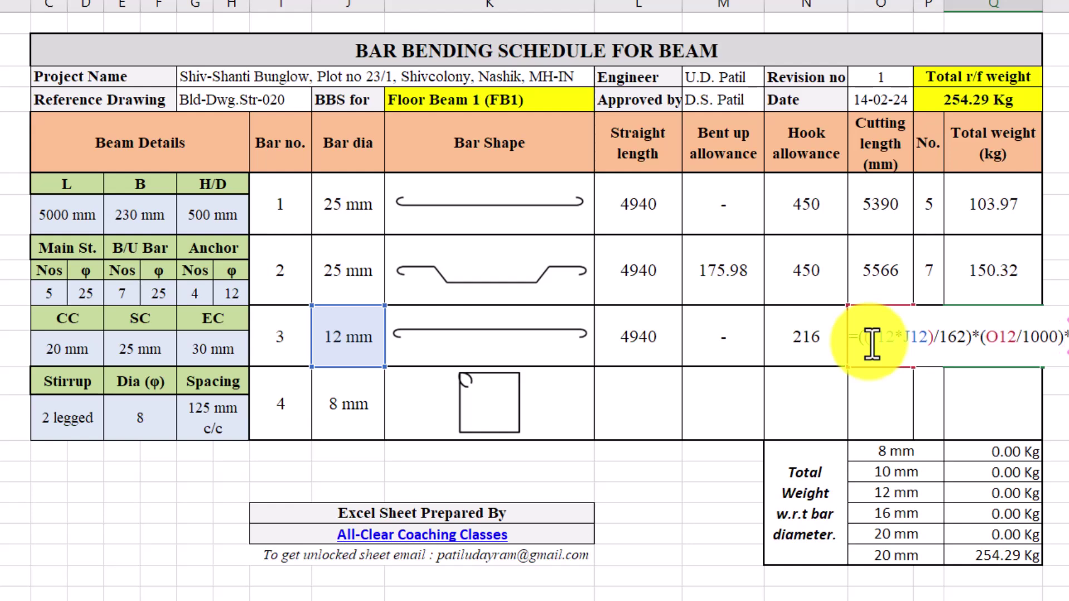
Step: Complete bar 3's total weight formula in Q12 with P11 as the multiplier and accept the suggested typo correction
{"action": "left_click", "coordinate": [932, 301]}
{"action": "key", "text": "BackSpace"}
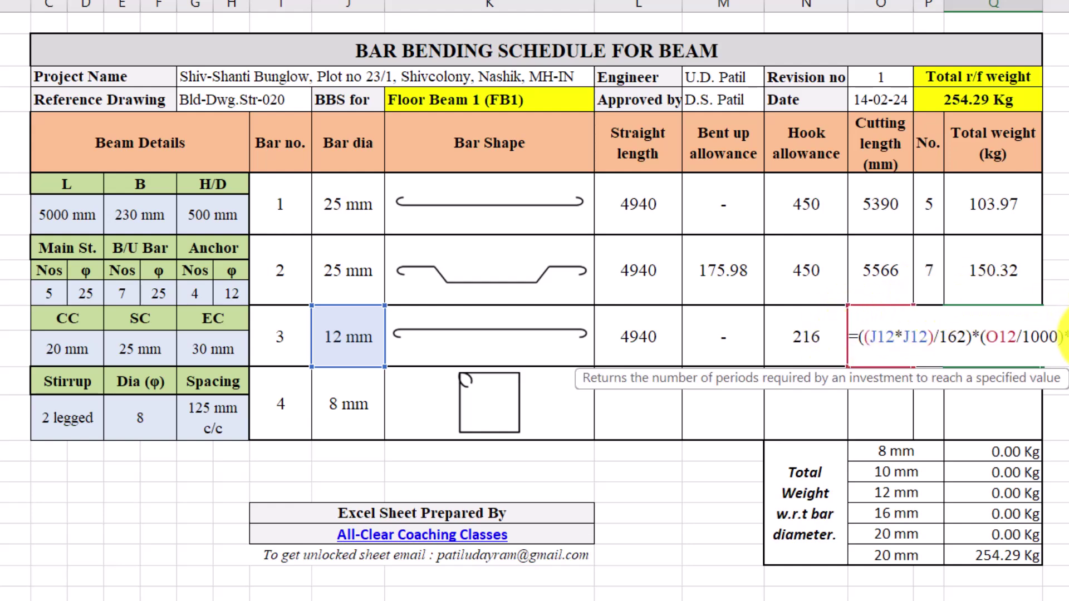
{"action": "type", "text": "11"}
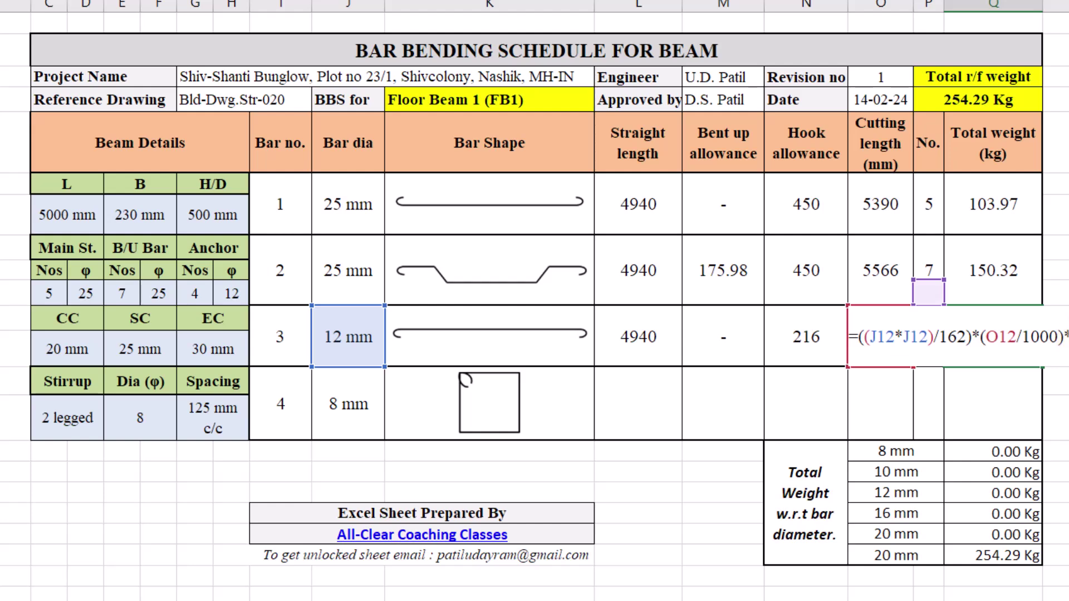
{"action": "type", "text": ")"}
{"action": "key", "text": "Return"}
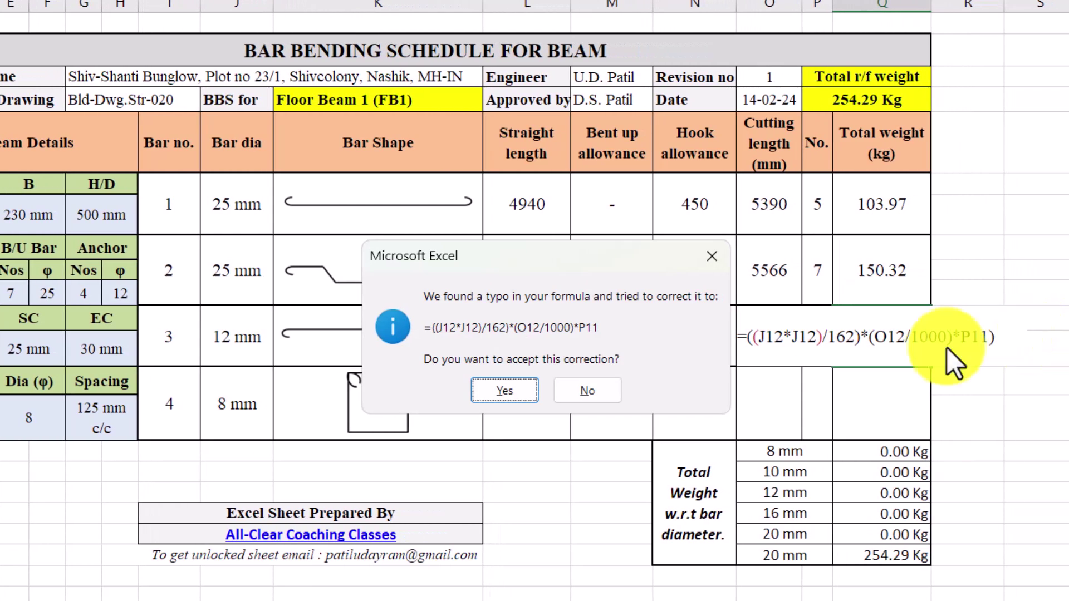
{"action": "left_click", "coordinate": [516, 389]}
Step: Change the bar count reference at the end of bar 3's total weight formula in Q12 to P12
{"action": "double_click", "coordinate": [863, 337]}
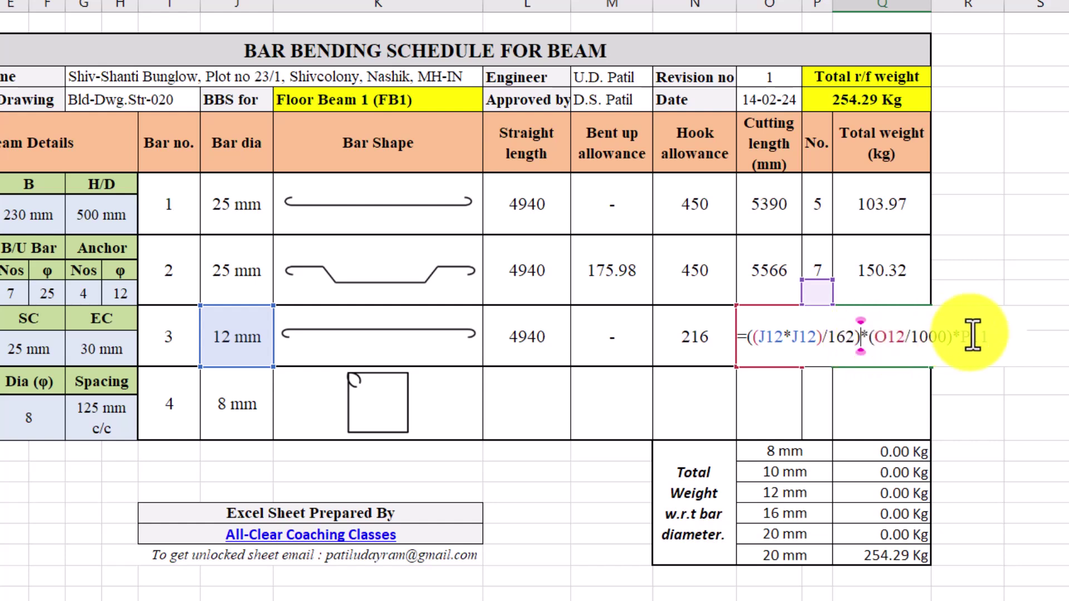
{"action": "key", "text": "Return"}
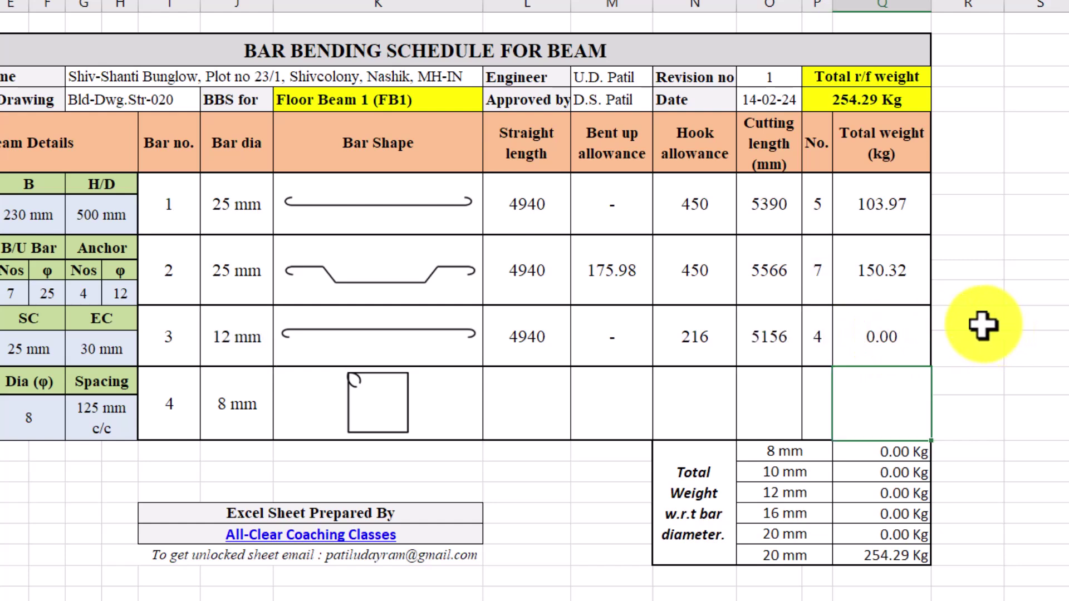
{"action": "double_click", "coordinate": [891, 333]}
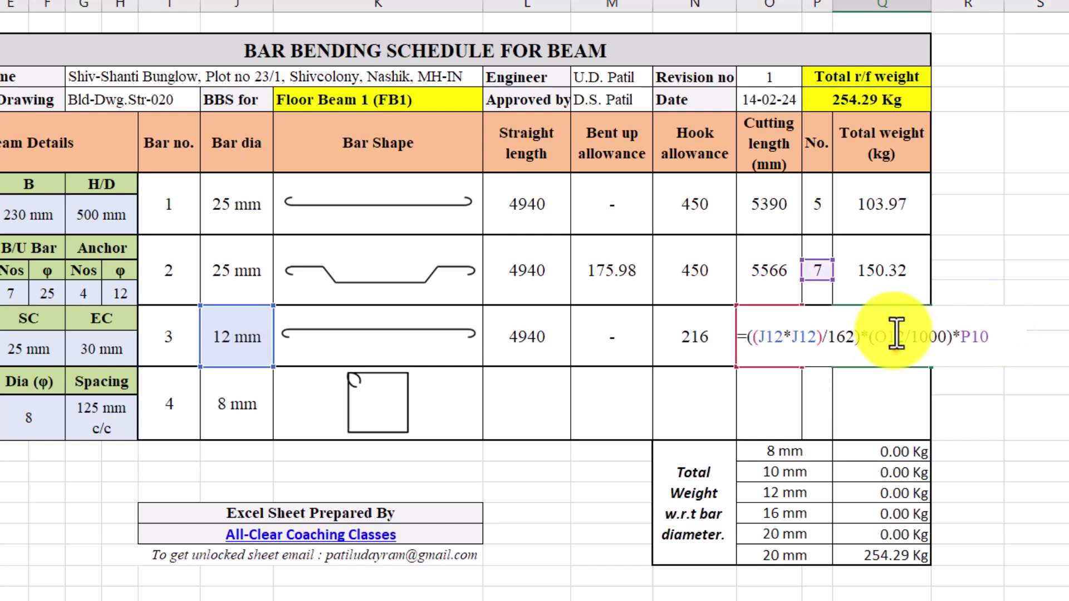
{"action": "left_click", "coordinate": [989, 334]}
{"action": "key", "text": "BackSpace"}
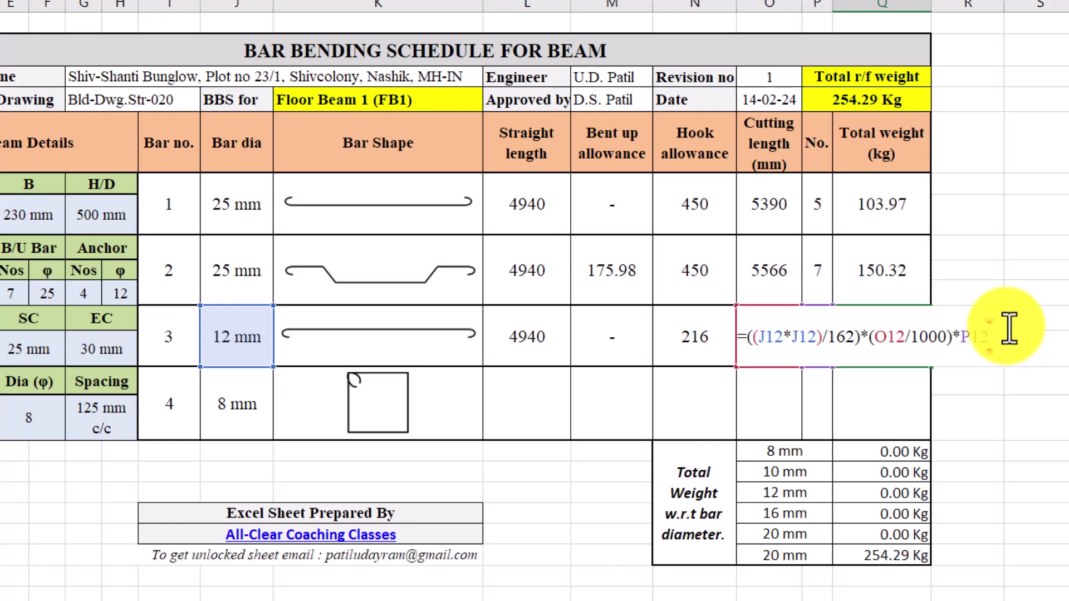
{"action": "key", "text": "Return"}
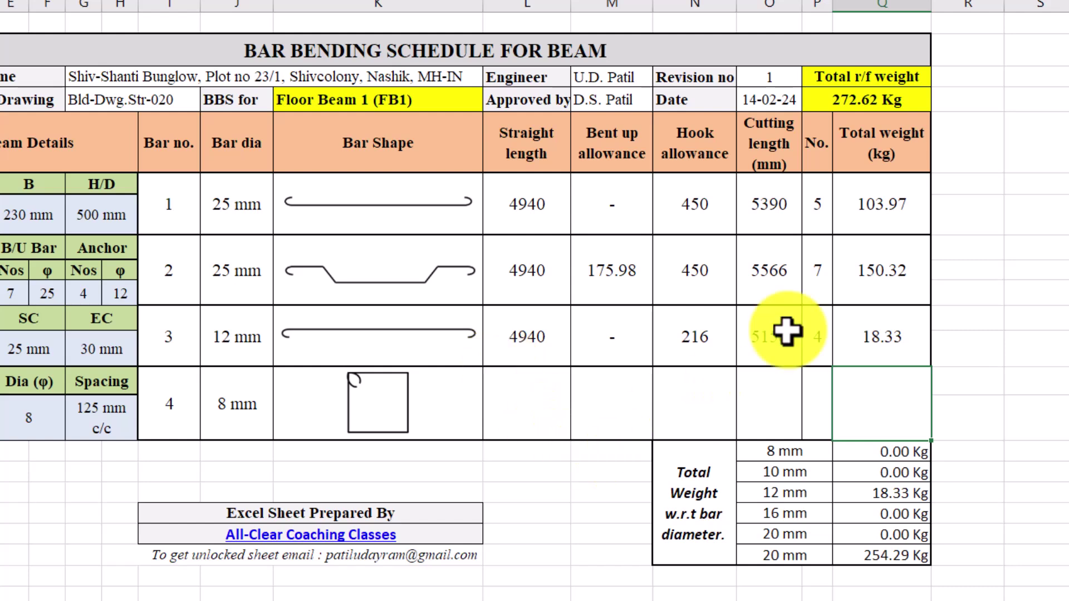
Step: Check that the last reference in bar 3's total weight formula in Q12 points to its bar count cell P12
{"action": "double_click", "coordinate": [873, 340]}
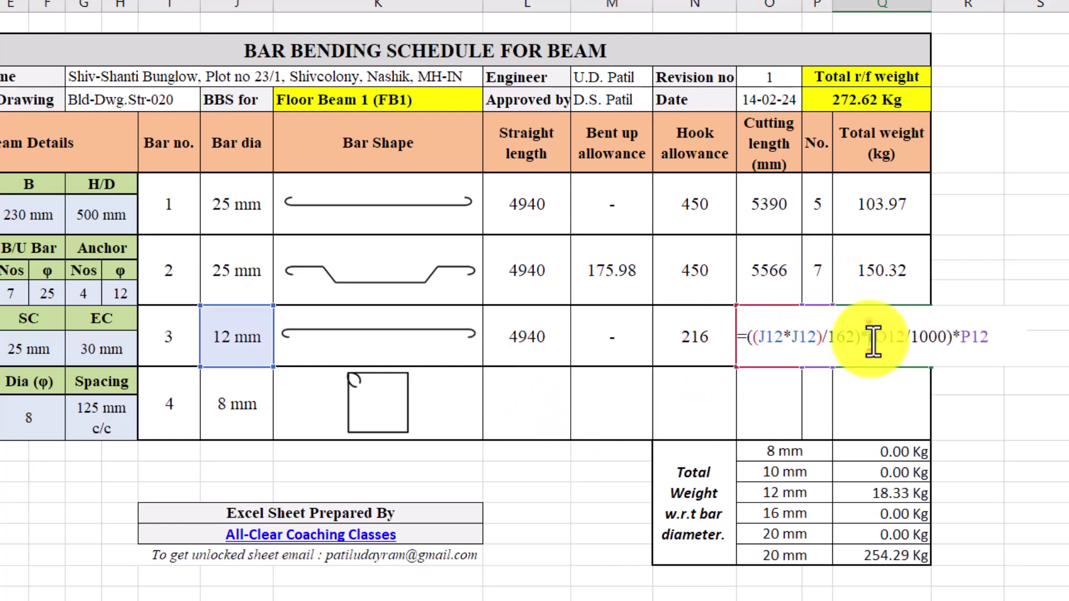
{"action": "left_click_drag", "start_coordinate": [993, 339], "coordinate": [960, 337]}
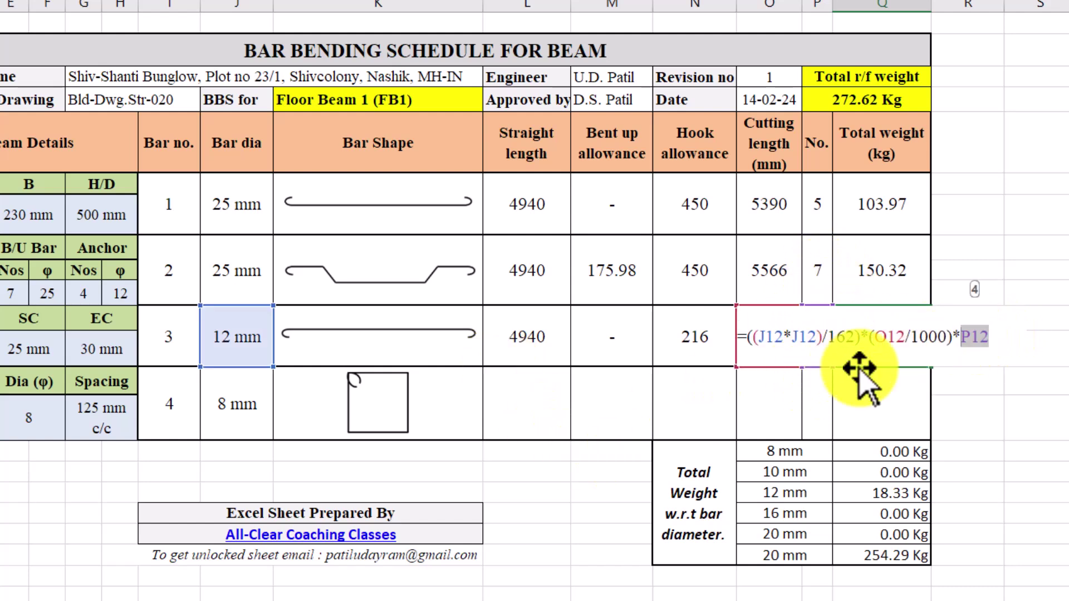
{"action": "left_click", "coordinate": [889, 412]}
{"action": "key", "text": "Escape"}
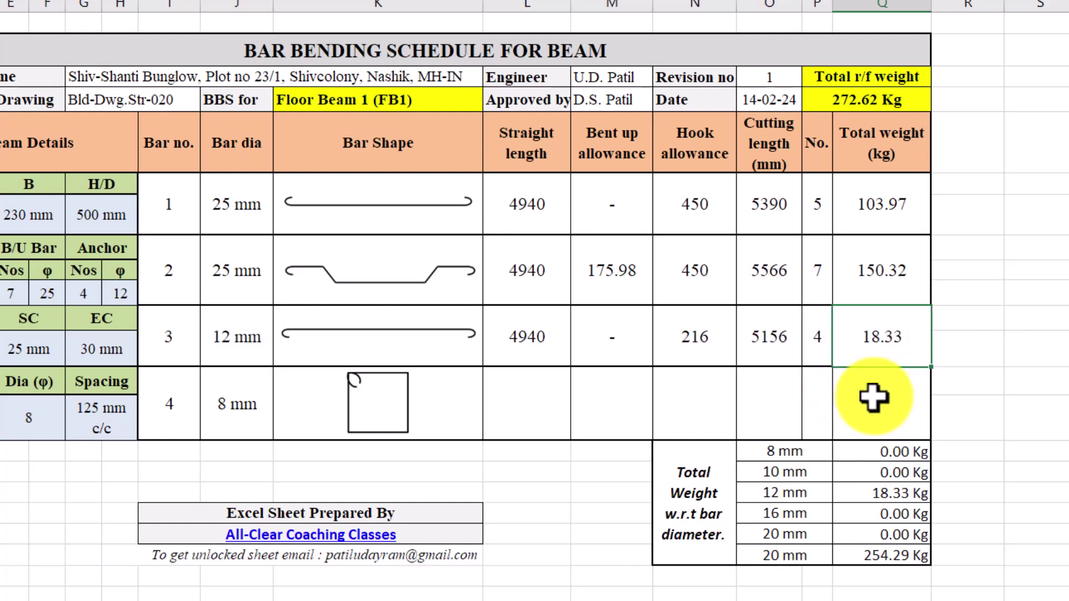
{"action": "double_click", "coordinate": [867, 343]}
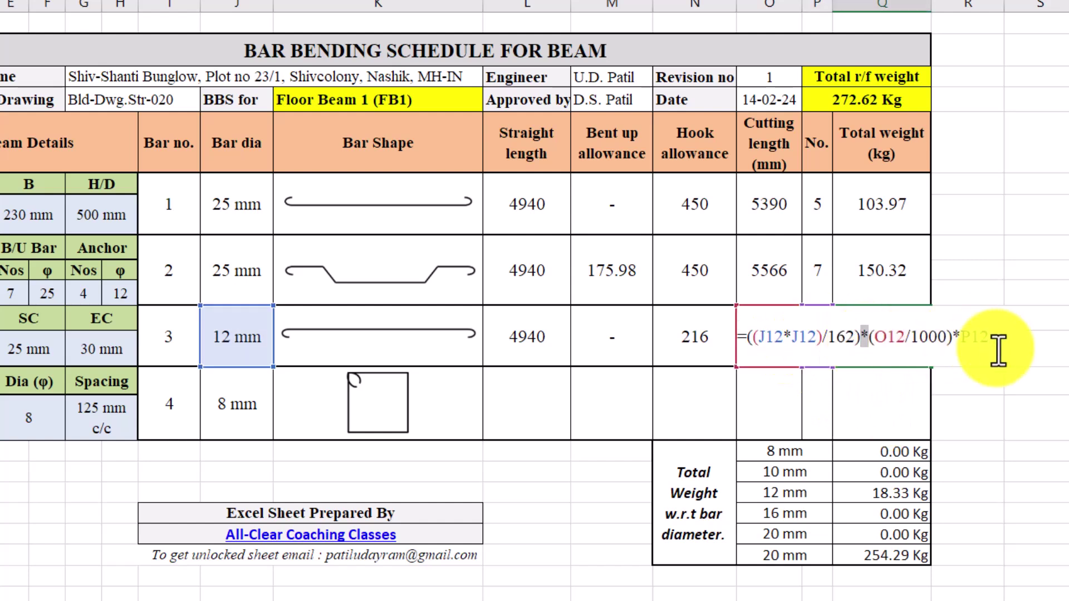
{"action": "key", "text": "Escape"}
{"action": "left_click", "coordinate": [816, 340]}
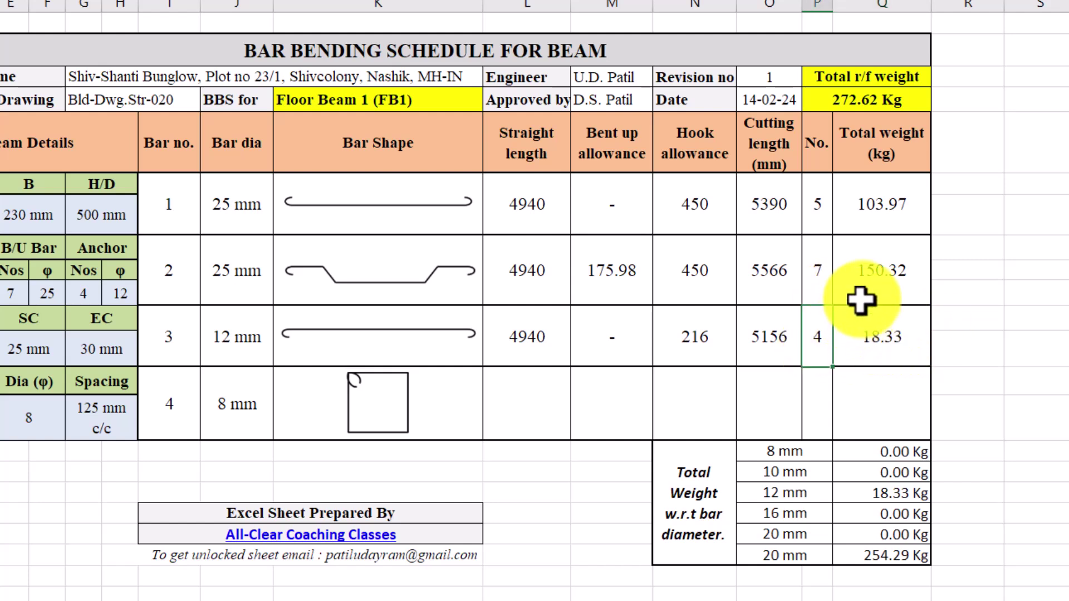
{"action": "double_click", "coordinate": [899, 353]}
{"action": "left_click_drag", "start_coordinate": [997, 348], "coordinate": [964, 344]}
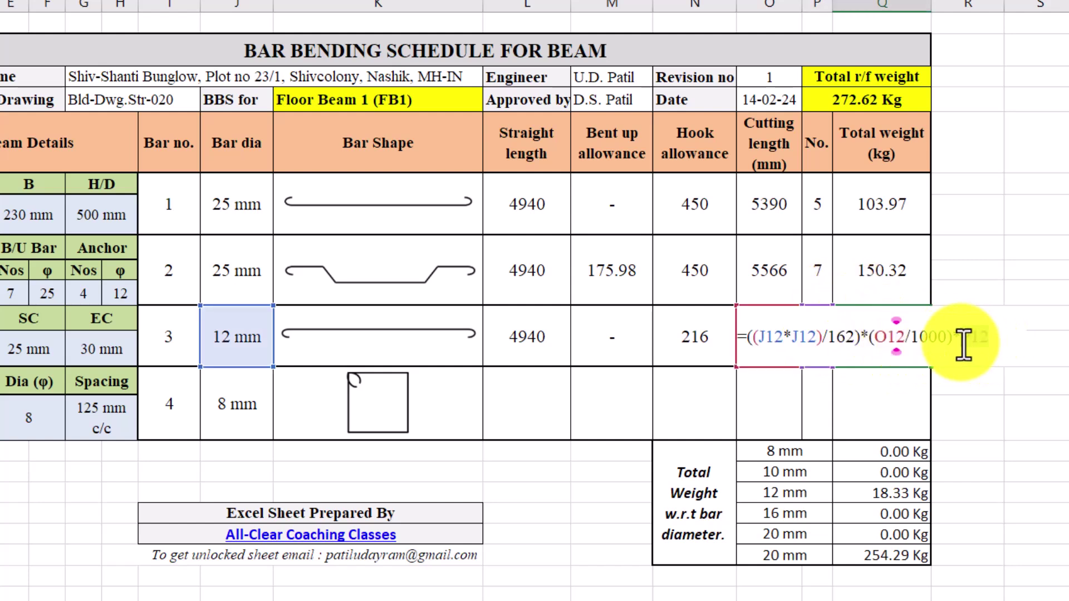
{"action": "key", "text": "Escape"}
{"action": "left_click", "coordinate": [819, 351]}
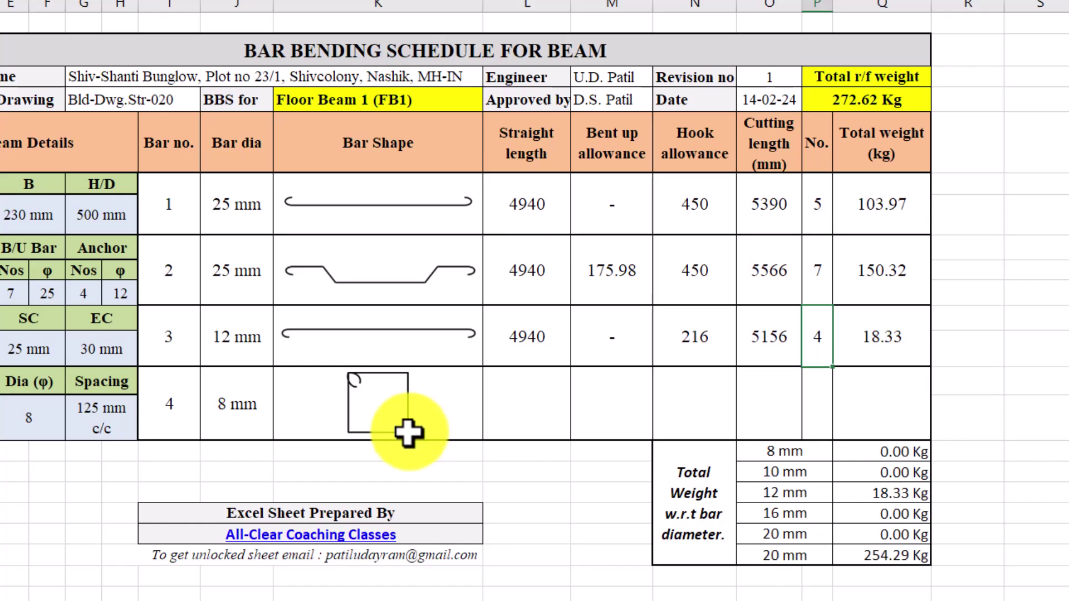
Step: Switch to the PowerPoint beam cross-section slide and examine the cover dimensions and the formulas for stirrup sides A and B
{"action": "left_click", "coordinate": [351, 600]}
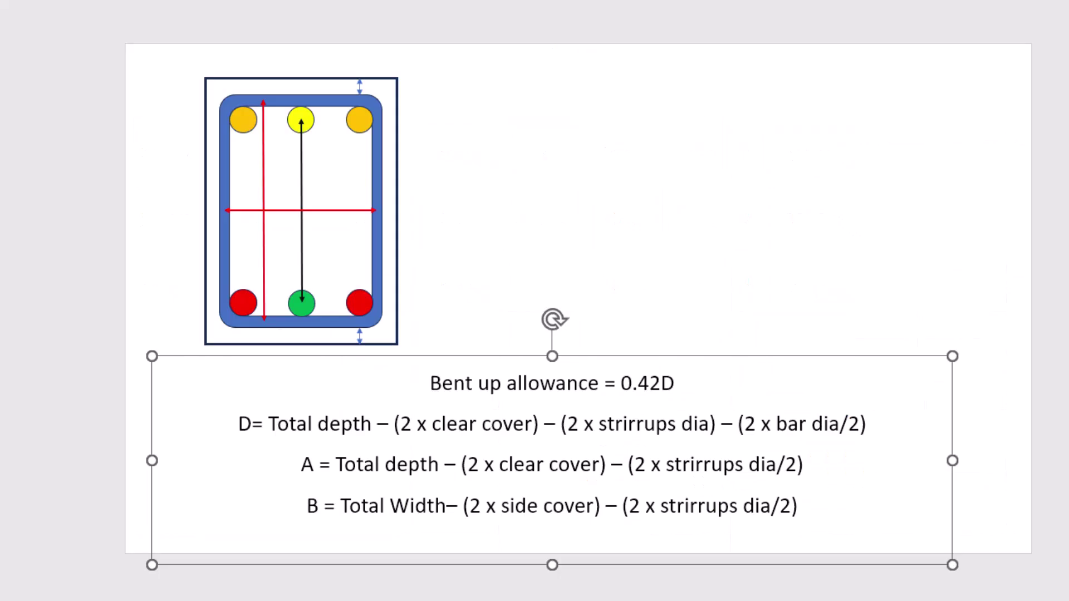
{"action": "left_click_drag", "start_coordinate": [301, 467], "coordinate": [874, 423]}
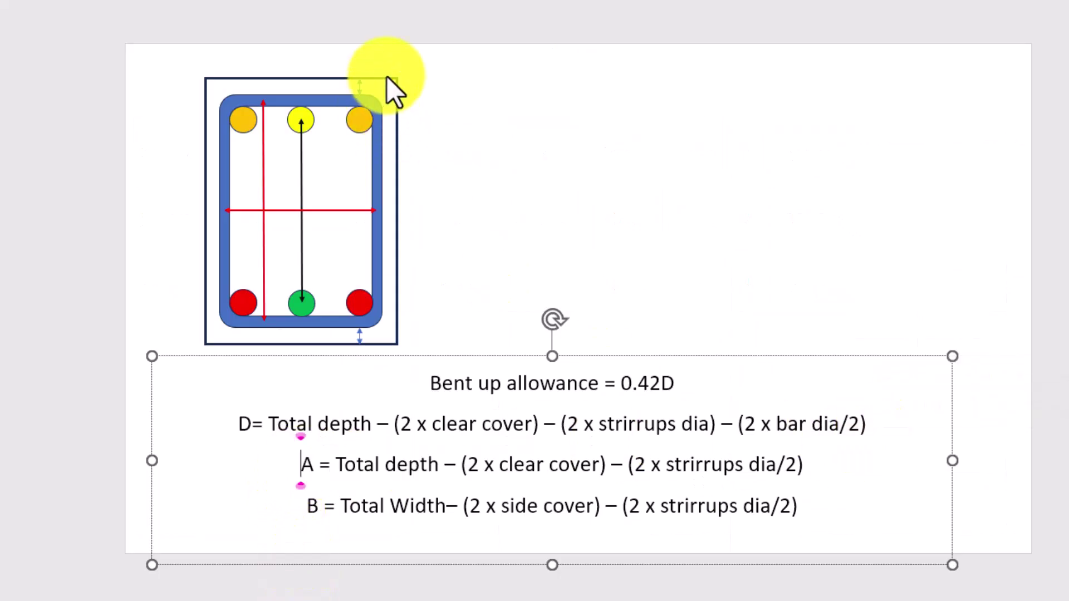
{"action": "left_click", "coordinate": [360, 336]}
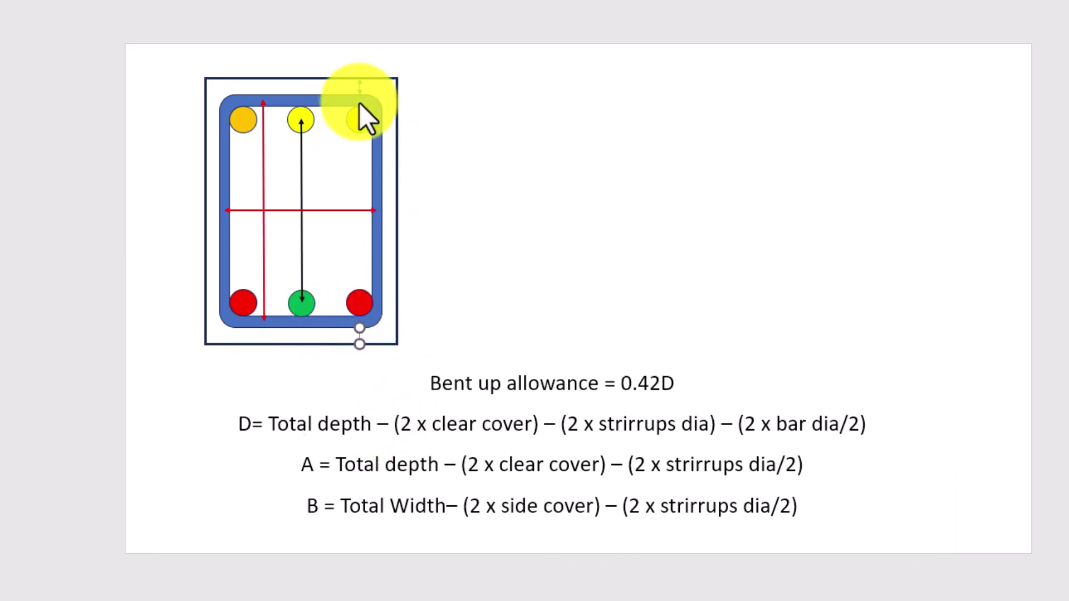
{"action": "left_click", "coordinate": [360, 87]}
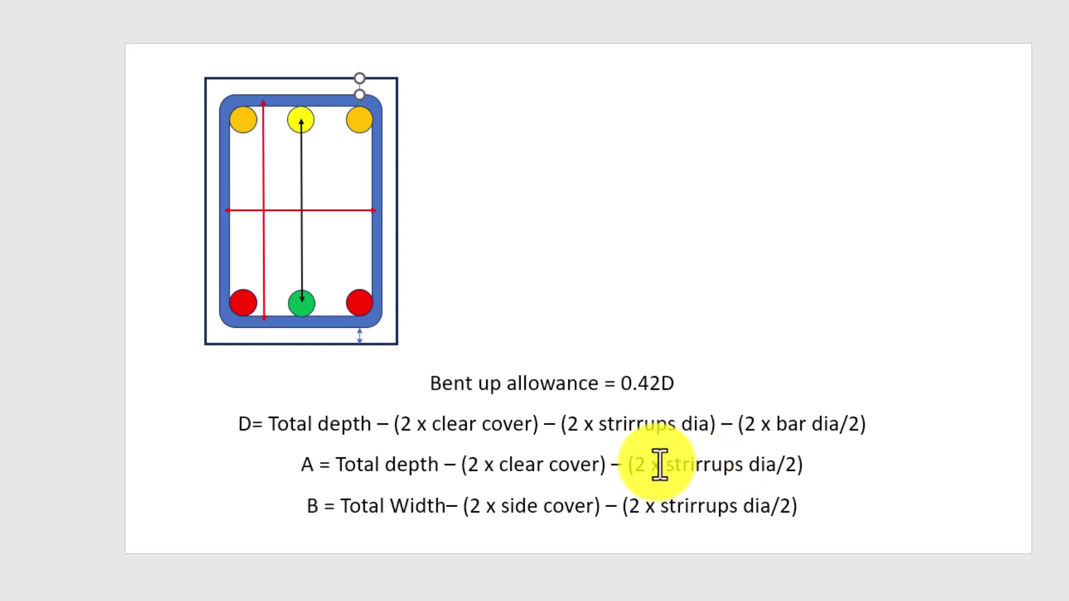
{"action": "left_click_drag", "start_coordinate": [306, 507], "coordinate": [602, 507]}
{"action": "left_click", "coordinate": [821, 515]}
{"action": "left_click_drag", "start_coordinate": [821, 515], "coordinate": [636, 513]}
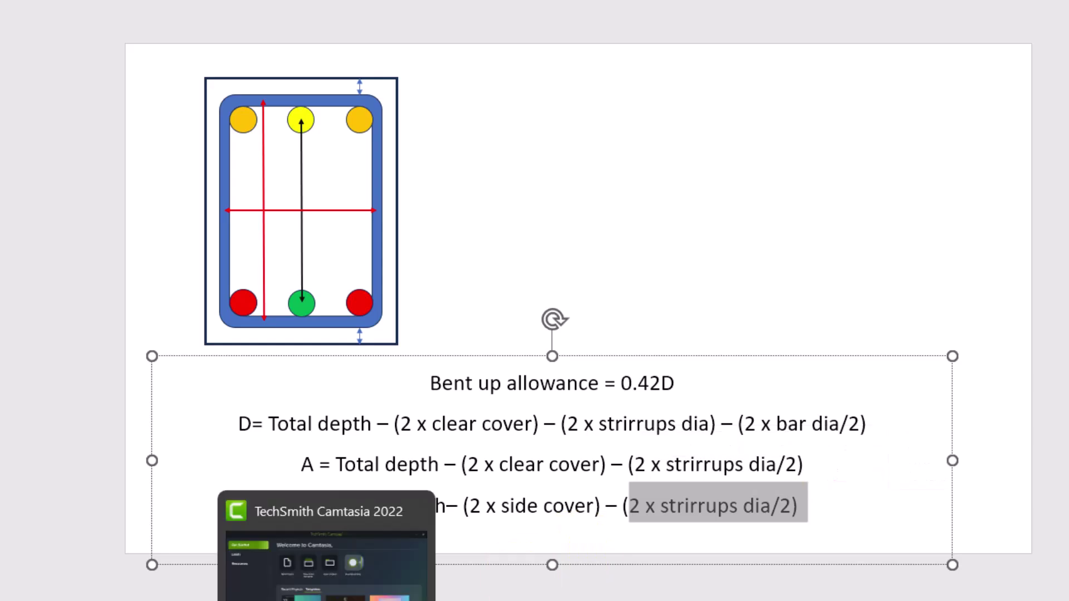
Step: Return to the Excel schedule and enter bar 4's stirrup depth formula =G8-(2*C13)-(2*E15/2) in its straight length cell L14
{"action": "left_click", "coordinate": [362, 600]}
{"action": "double_click", "coordinate": [438, 355]}
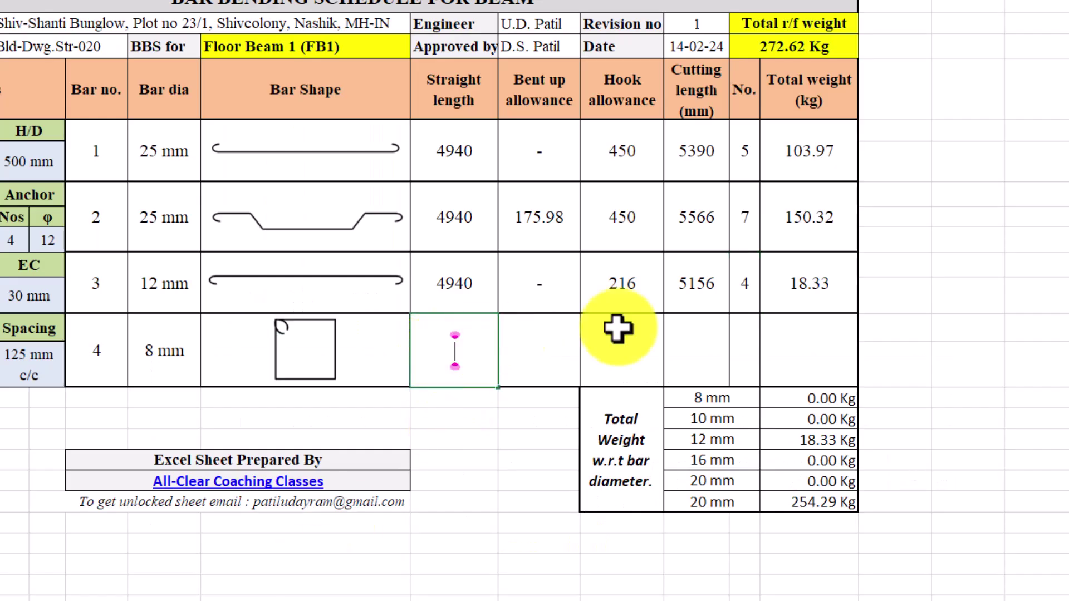
{"action": "type", "text": "="}
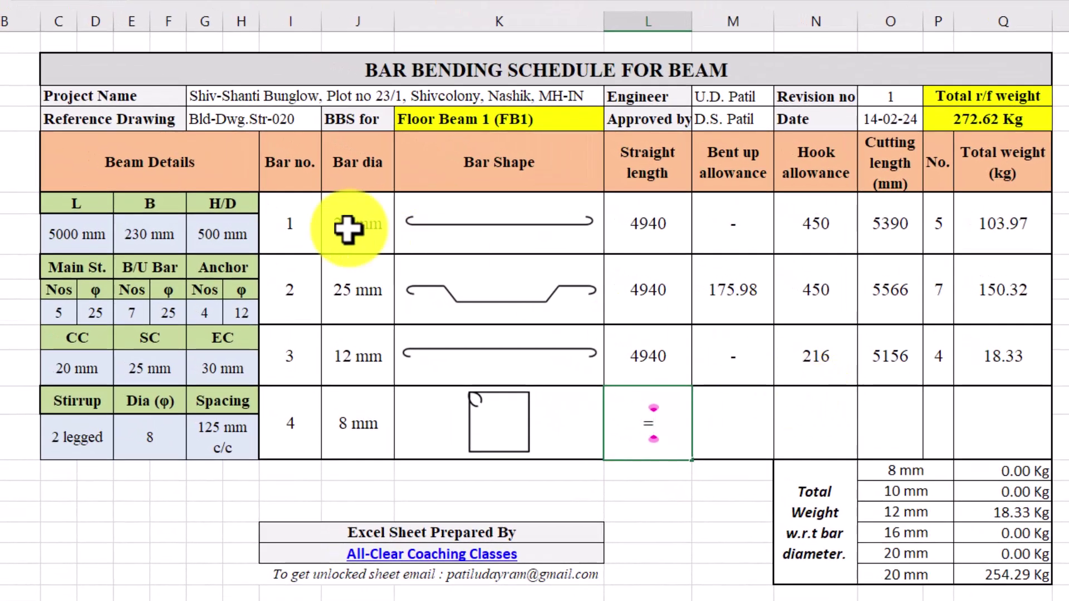
{"action": "left_click", "coordinate": [139, 184]}
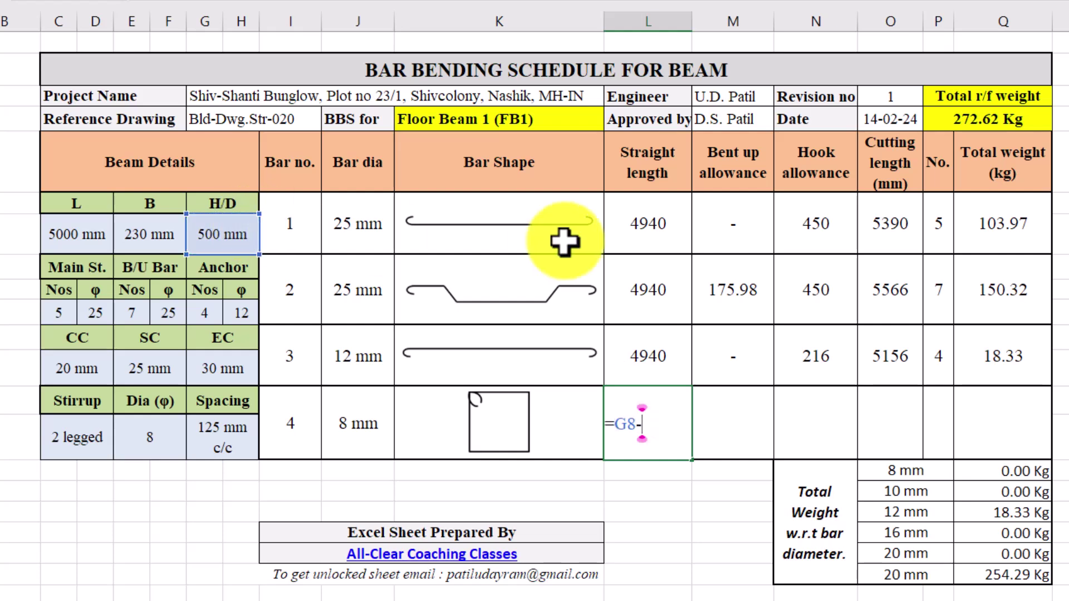
{"action": "type", "text": "-(2*"}
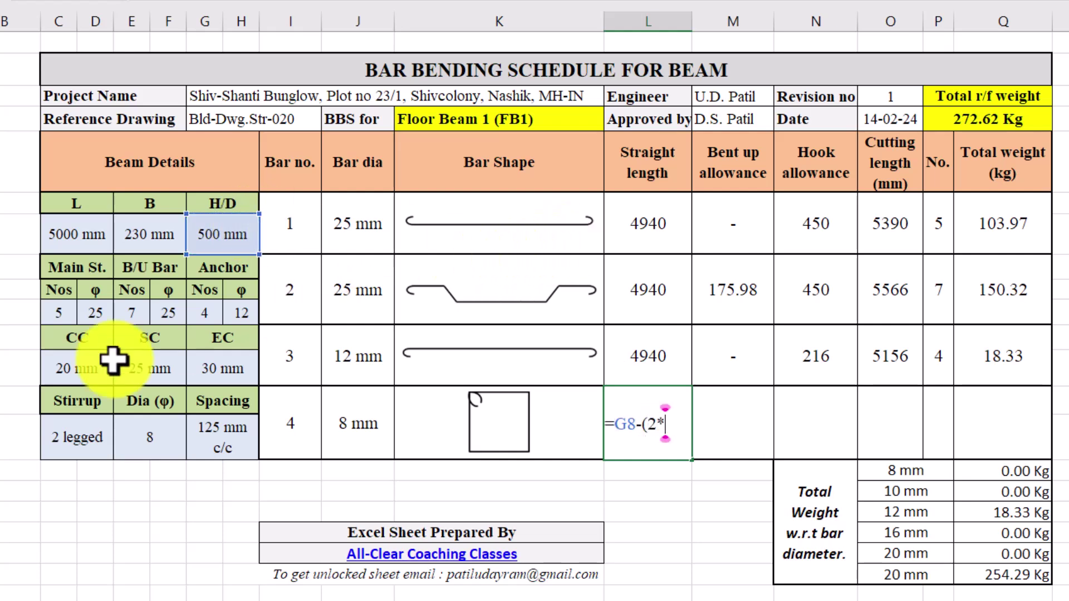
{"action": "left_click", "coordinate": [72, 369]}
{"action": "type", "text": ")-(2*"}
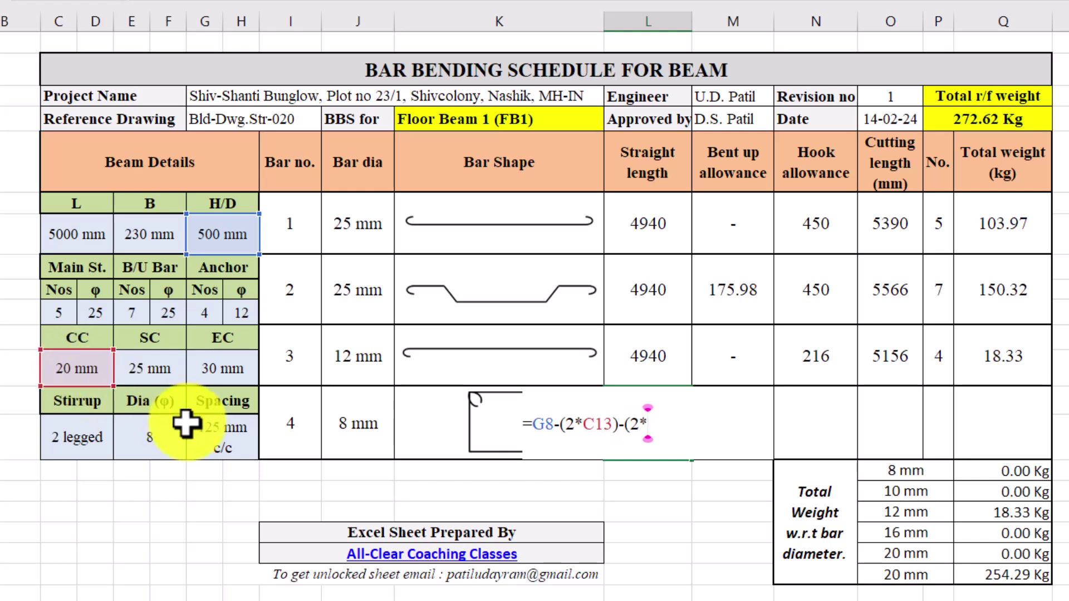
{"action": "left_click", "coordinate": [169, 440]}
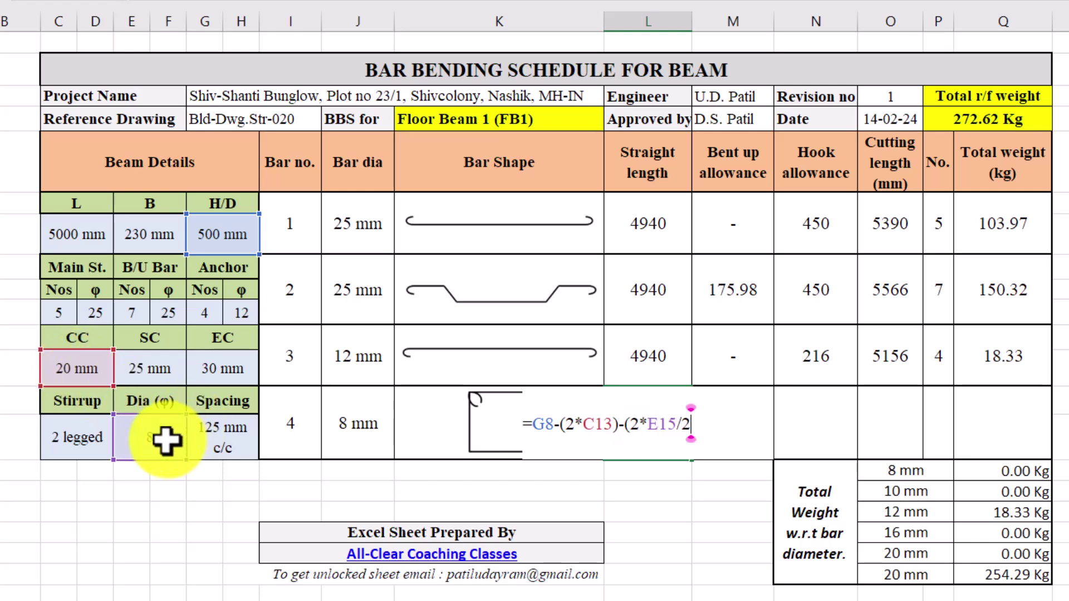
{"action": "type", "text": "/2)"}
{"action": "key", "text": "Return"}
Step: Enter bar 4's stirrup width formula =E8-(2*E13)-(2*E15/2) in its bent up allowance cell M14
{"action": "left_click", "coordinate": [753, 419]}
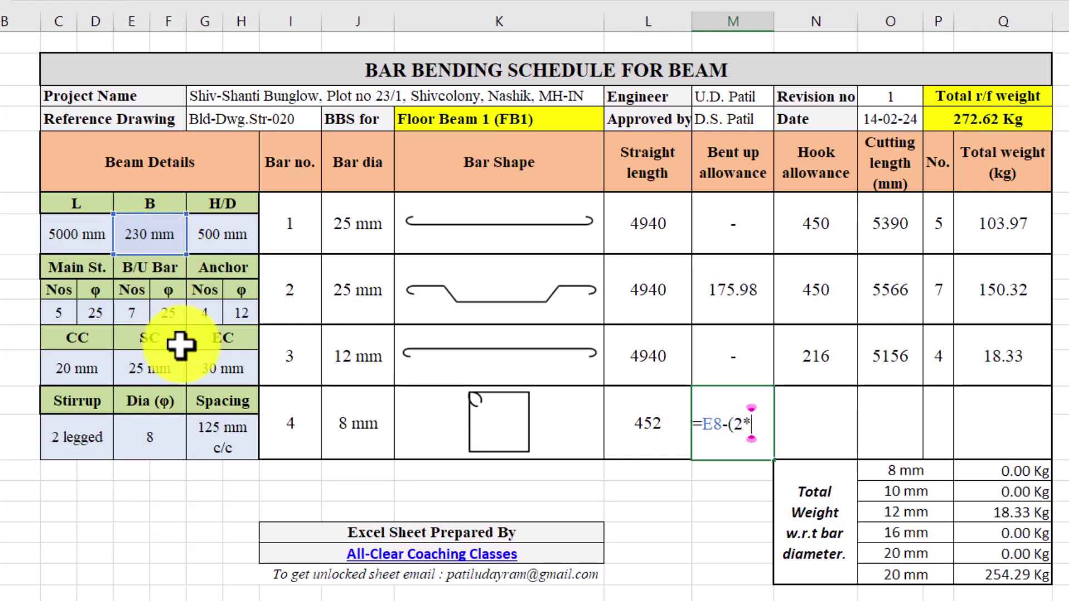
{"action": "left_click", "coordinate": [160, 370]}
{"action": "type", "text": ")"}
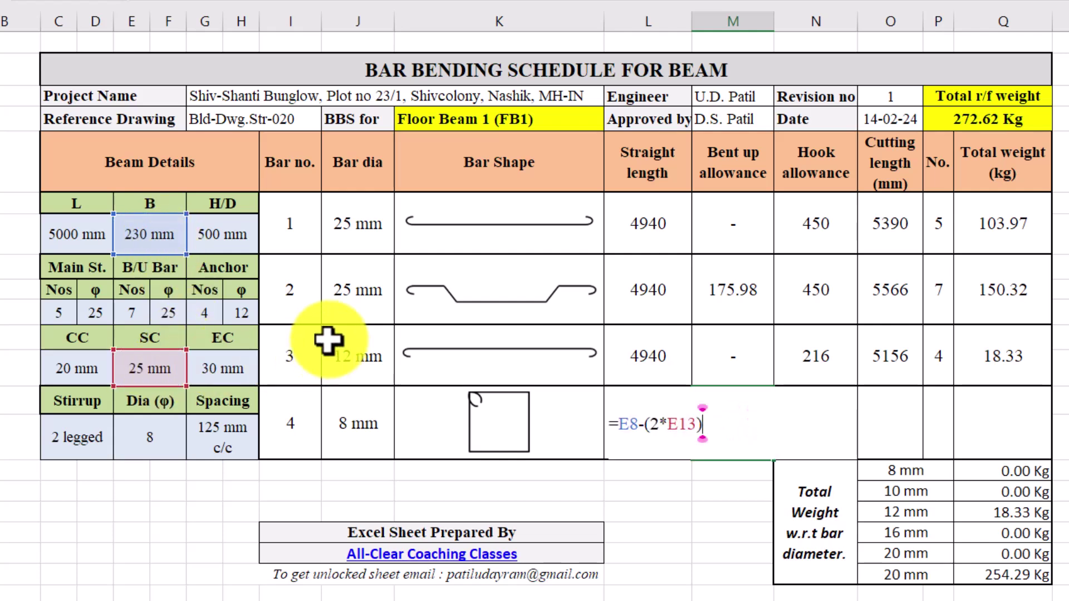
{"action": "type", "text": "-(2*"}
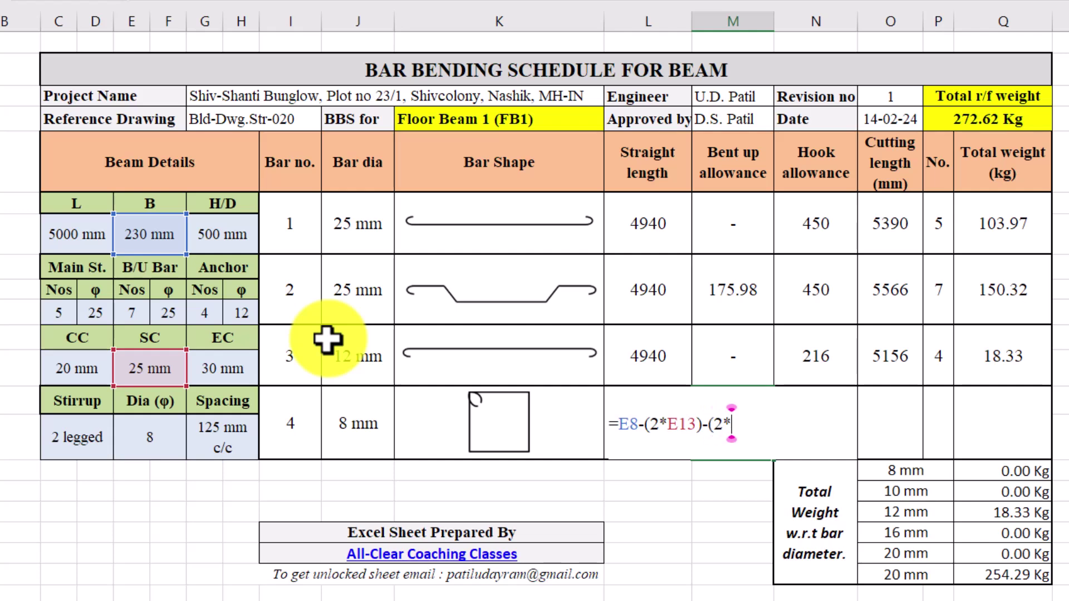
{"action": "left_click", "coordinate": [160, 441]}
{"action": "type", "text": "/2"}
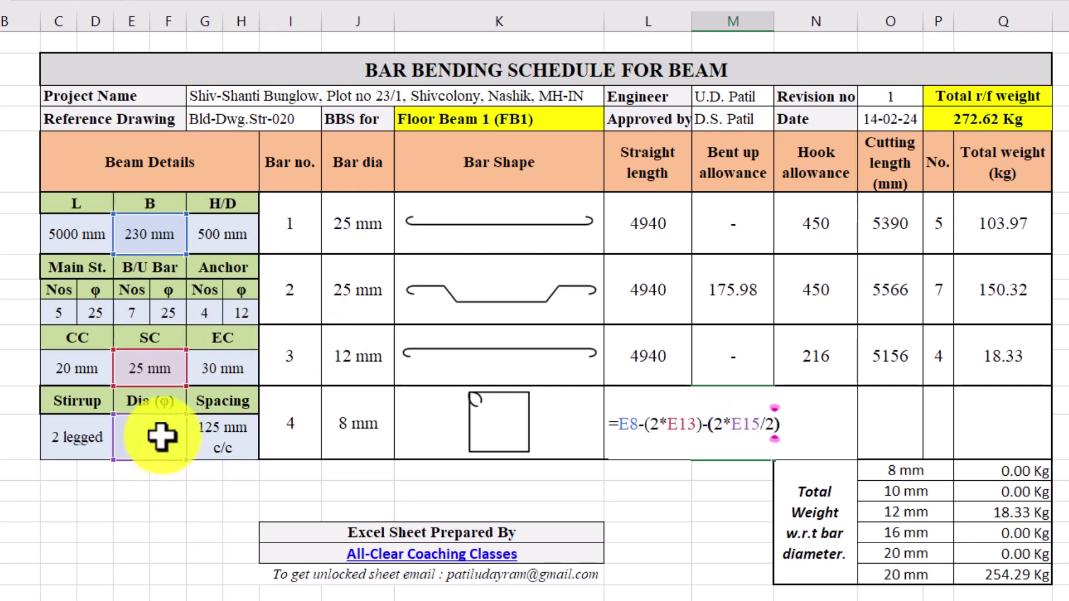
{"action": "key", "text": "Return"}
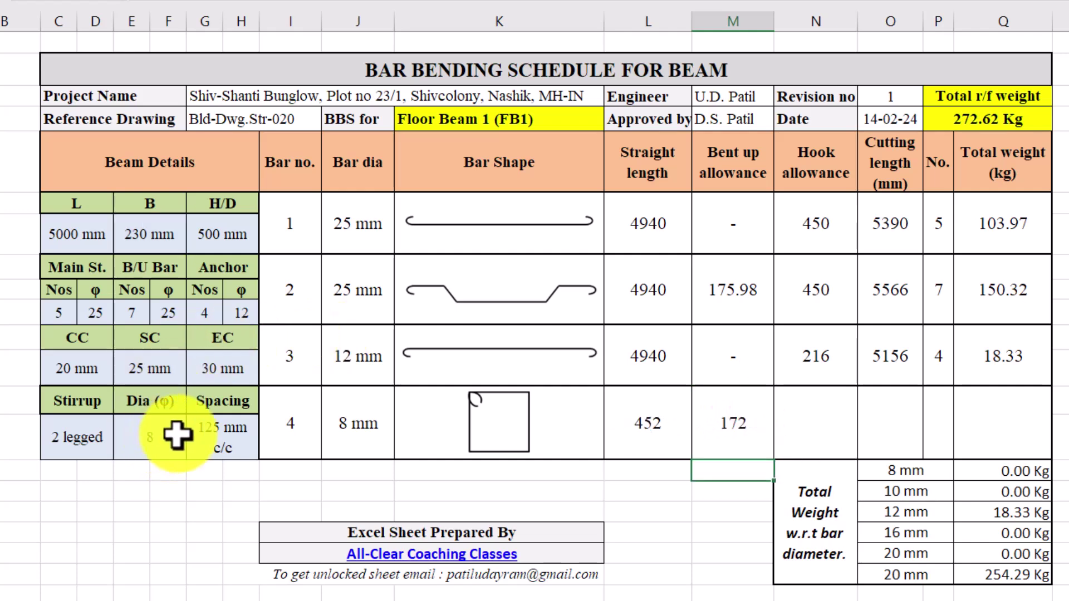
Step: Enter bar 4's hook allowance in N14 as 24 times its bar diameter in column J
{"action": "left_click", "coordinate": [830, 411]}
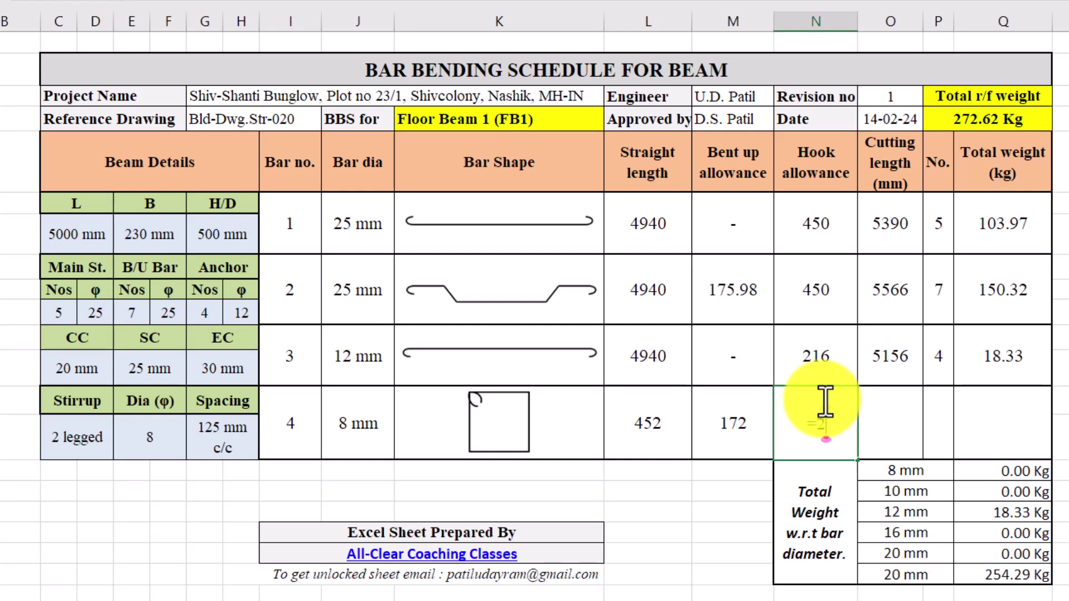
{"action": "type", "text": "=24*"}
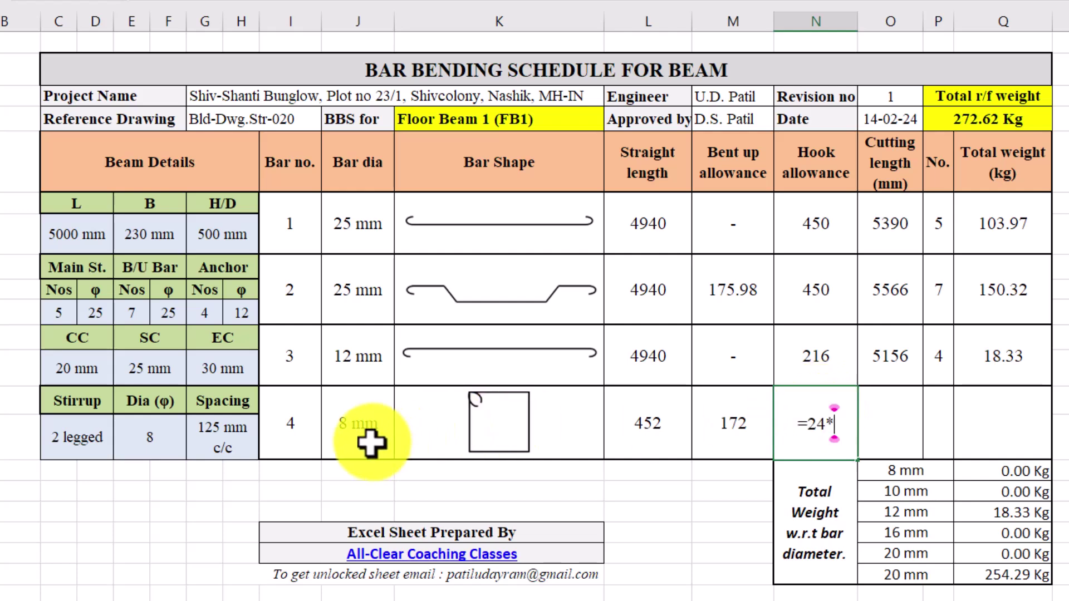
{"action": "left_click", "coordinate": [369, 434]}
{"action": "key", "text": "Return"}
Step: Enter bar 4's cutting length formula =(2*(L14+M14))+N14 in O14
{"action": "left_click", "coordinate": [898, 399]}
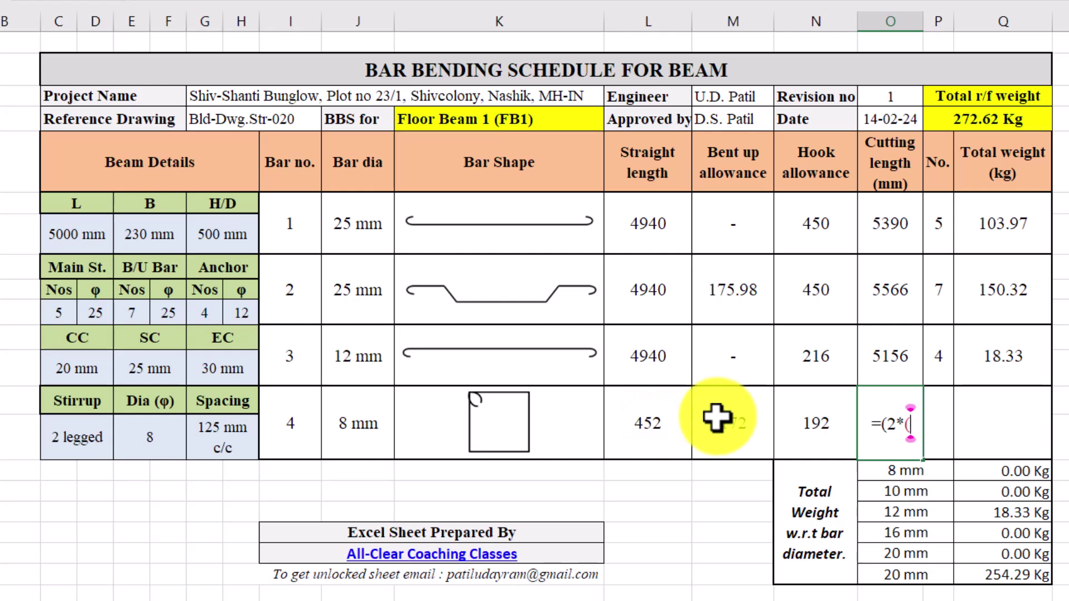
{"action": "left_click", "coordinate": [663, 418]}
{"action": "type", "text": "+"}
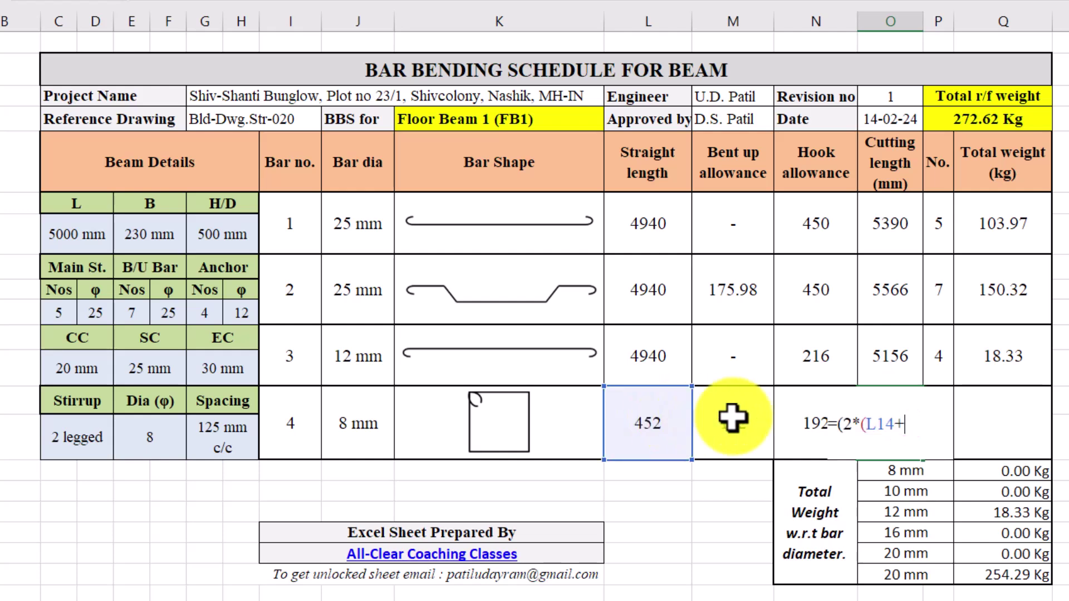
{"action": "left_click", "coordinate": [733, 419]}
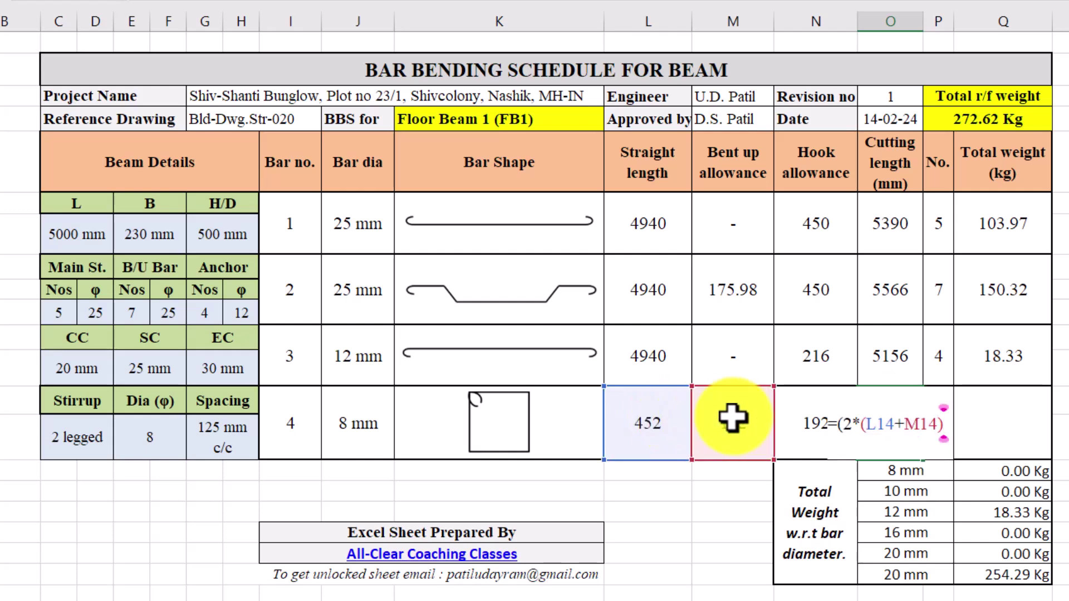
{"action": "type", "text": "))+"}
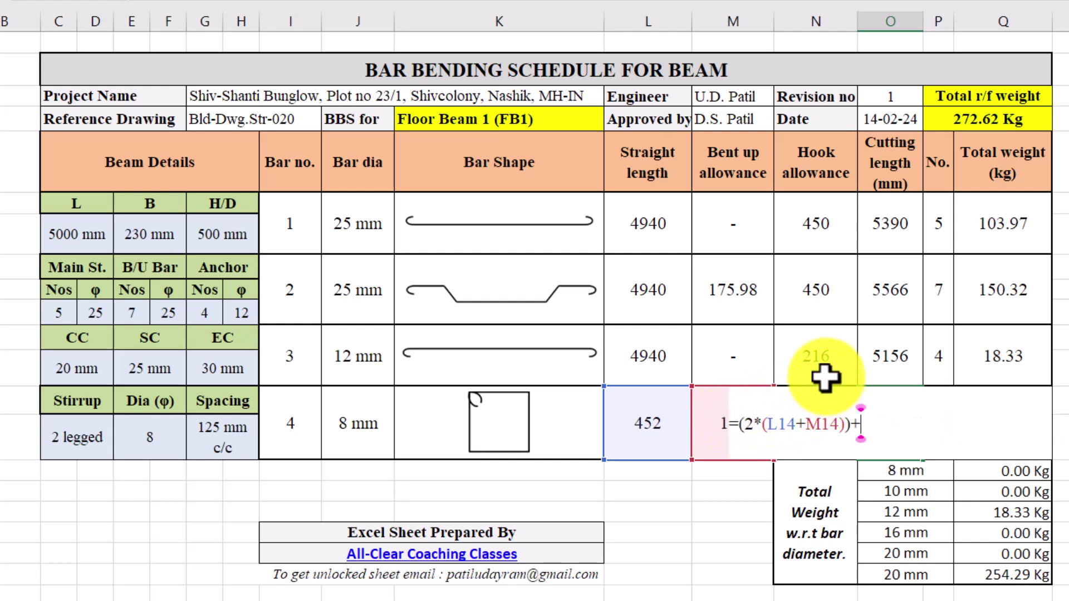
{"action": "left_click", "coordinate": [825, 377]}
{"action": "key", "text": "BackSpace"}
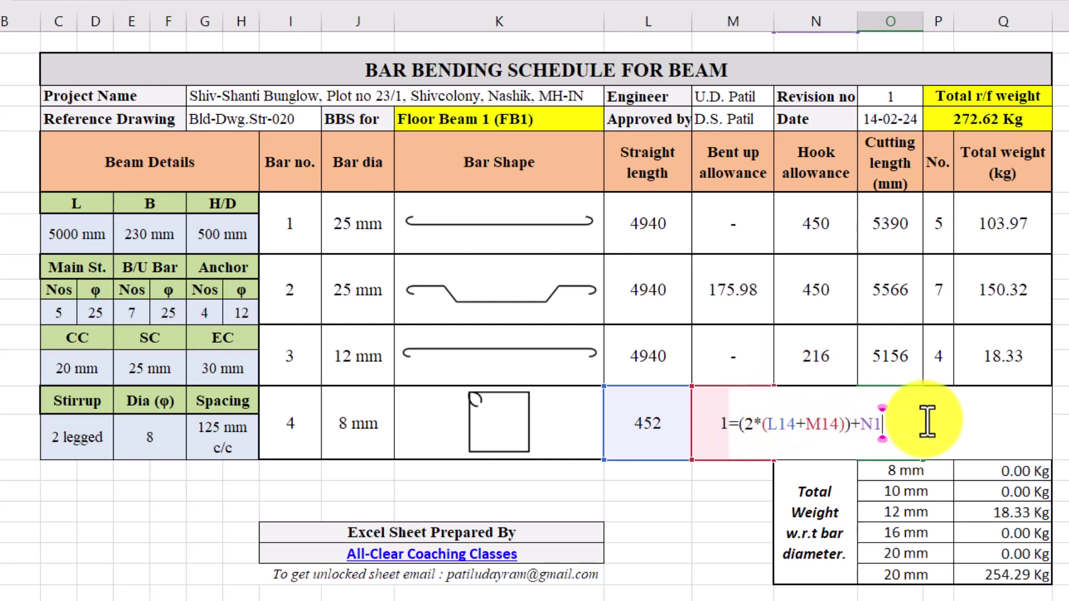
{"action": "type", "text": "4"}
{"action": "key", "text": "Return"}
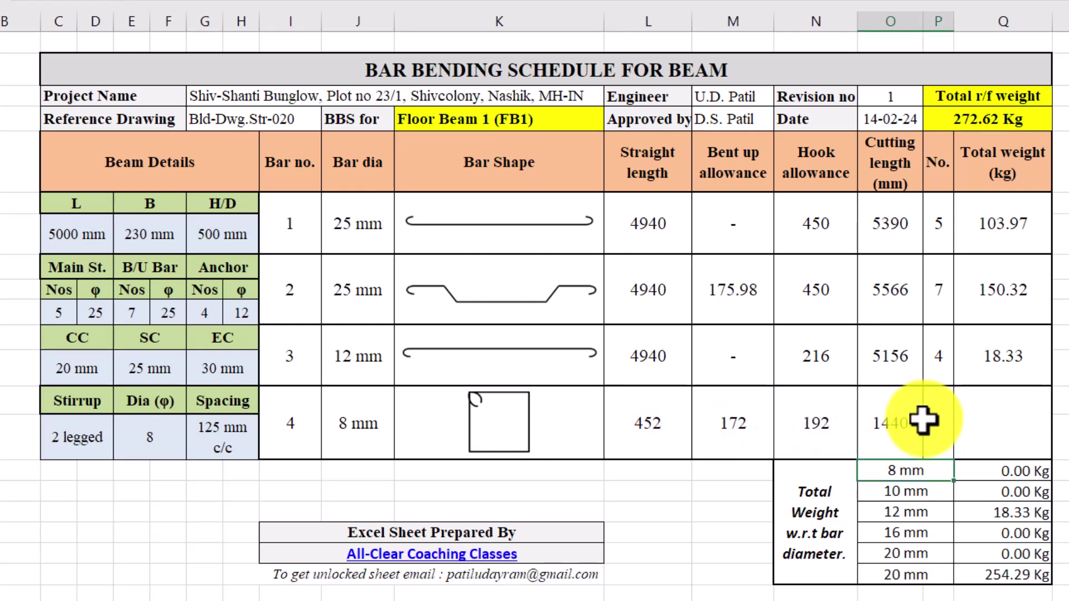
{"action": "left_click", "coordinate": [888, 429]}
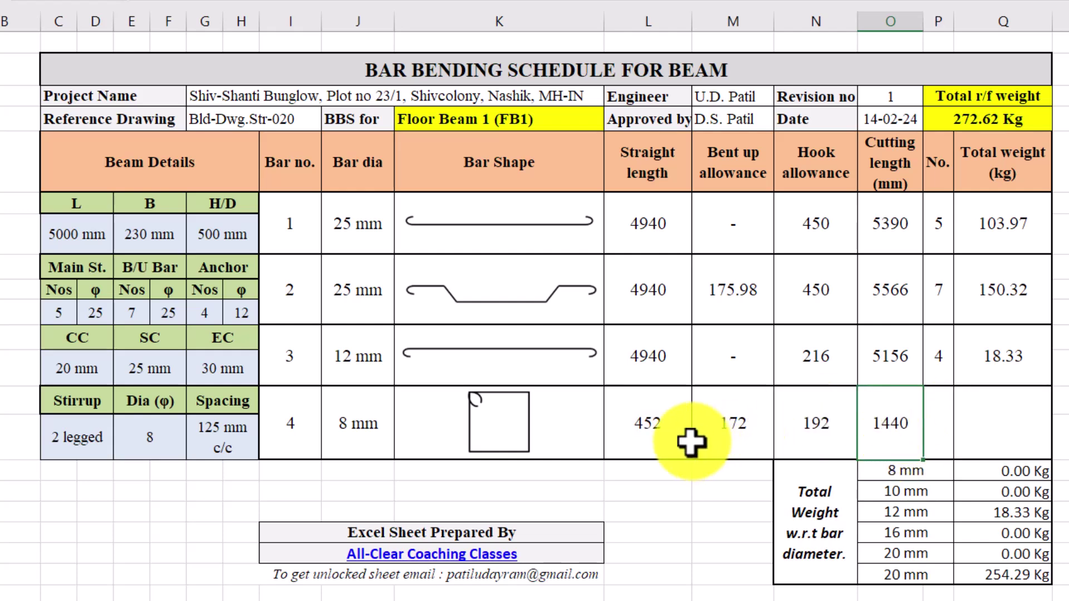
Step: Build bar 4's stirrup count formula in P14 as =(L7/G15)+1, dividing bar 1's straight length by the stirrup spacing
{"action": "double_click", "coordinate": [944, 409]}
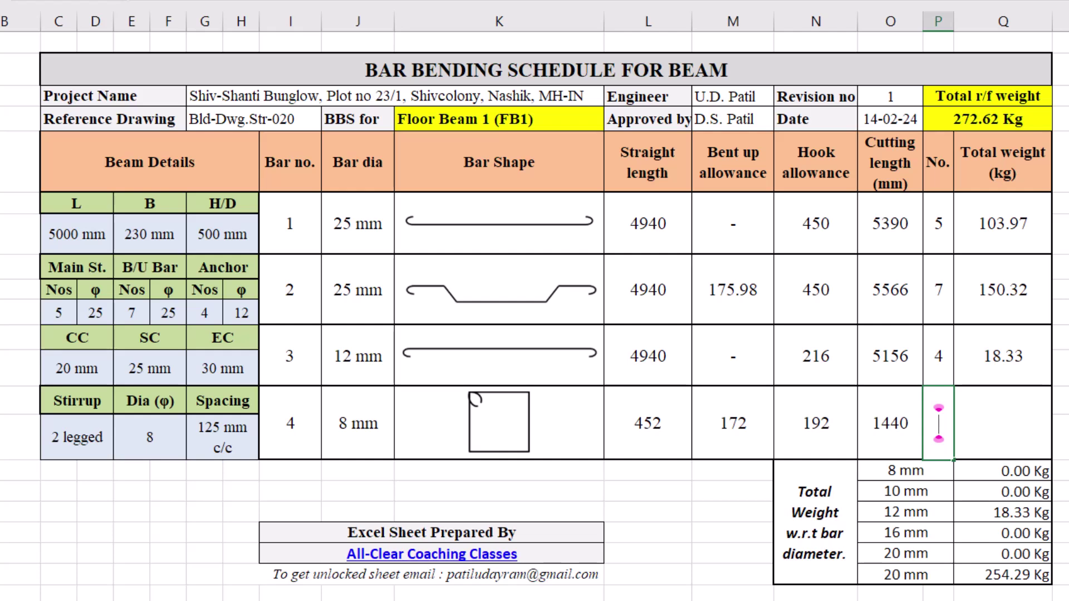
{"action": "type", "text": "="}
{"action": "left_click", "coordinate": [645, 220]}
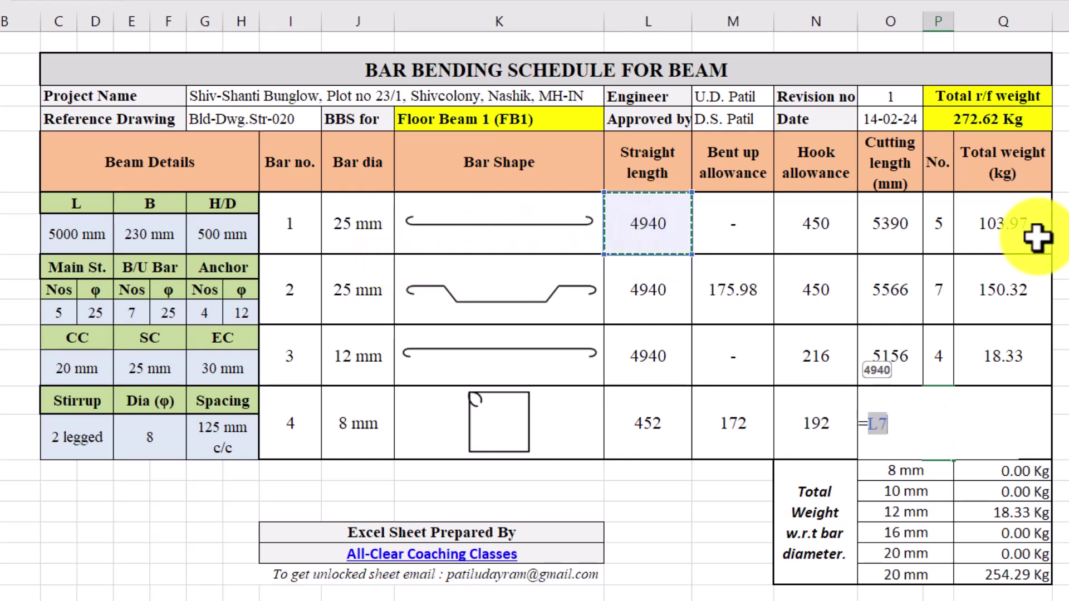
{"action": "type", "text": "/"}
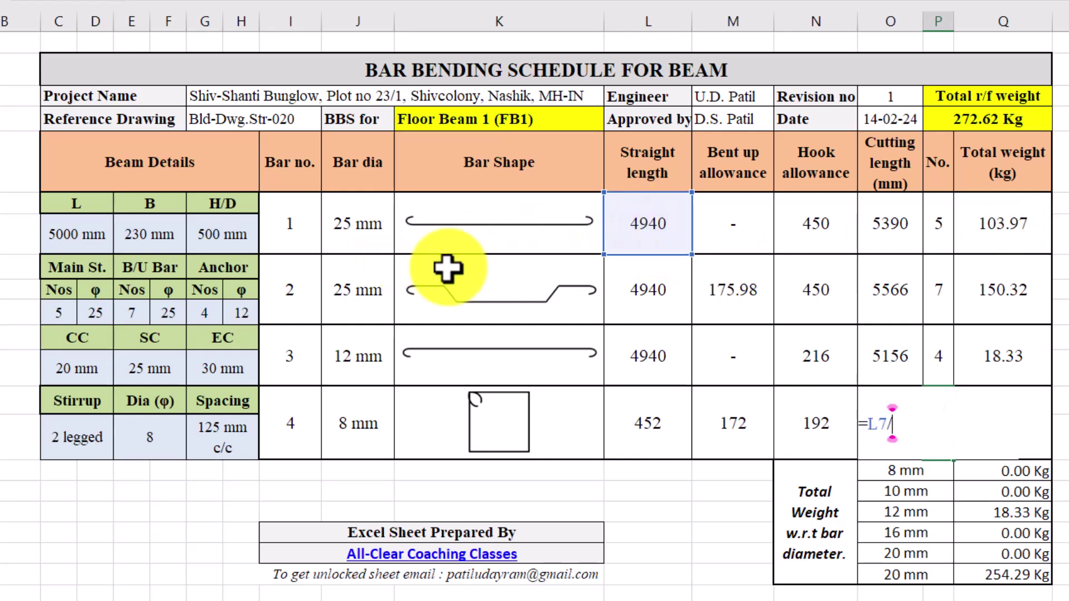
{"action": "left_click", "coordinate": [222, 444]}
{"action": "type", "text": "+"}
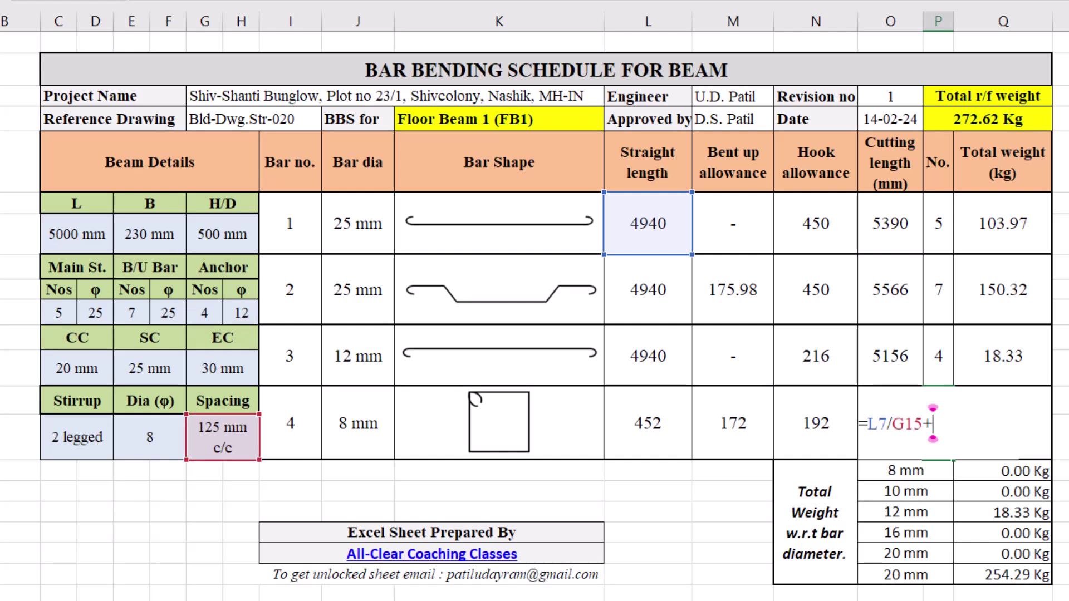
{"action": "left_click_drag", "start_coordinate": [922, 425], "coordinate": [1013, 413]}
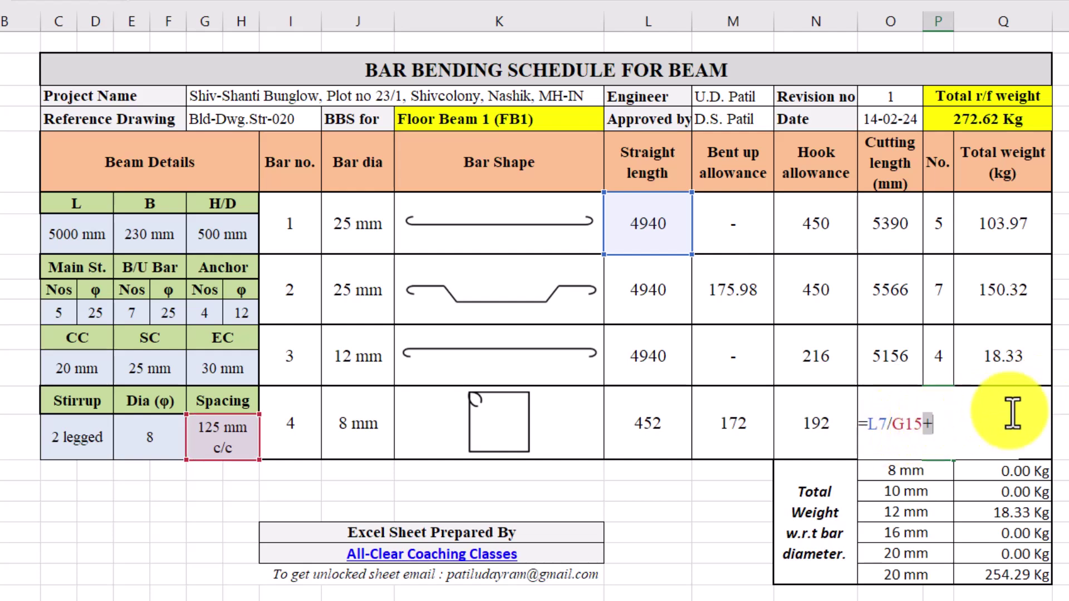
{"action": "type", "text": ")"}
{"action": "left_click", "coordinate": [867, 424]}
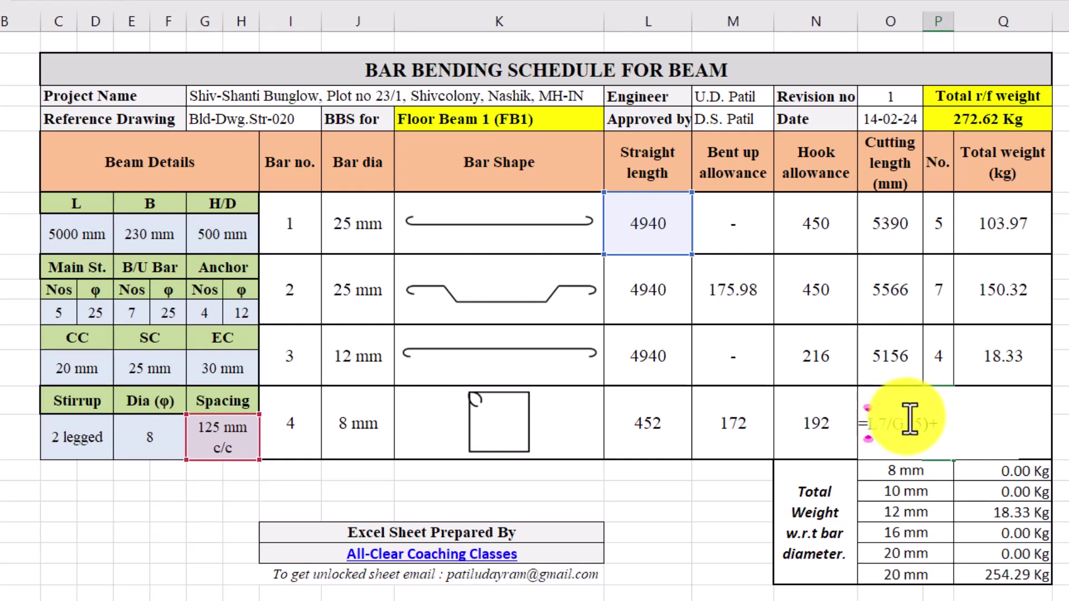
{"action": "type", "text": "("}
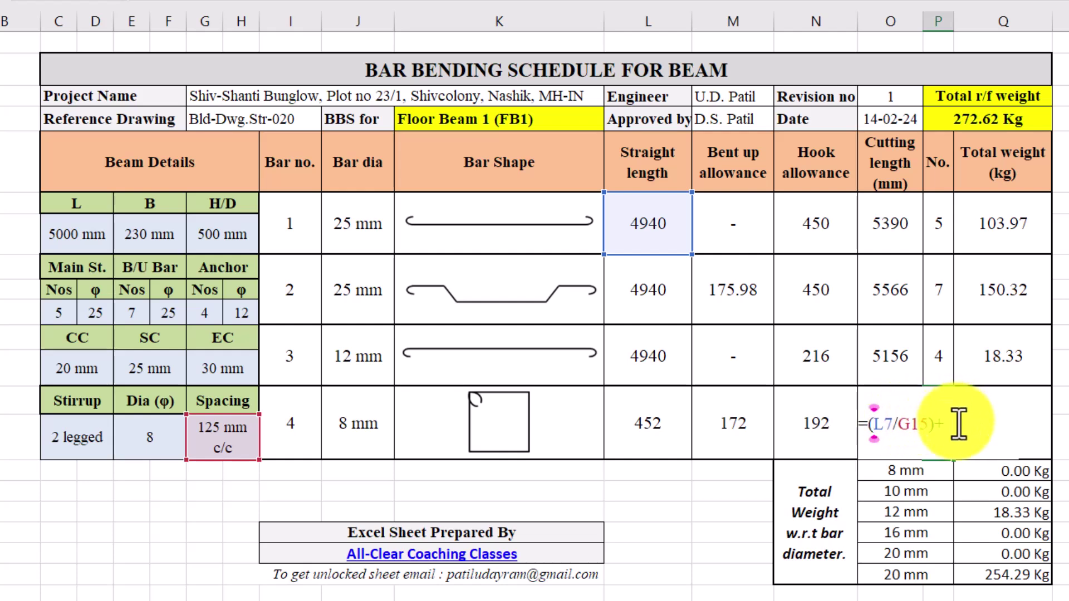
{"action": "left_click", "coordinate": [959, 424]}
{"action": "type", "text": "1"}
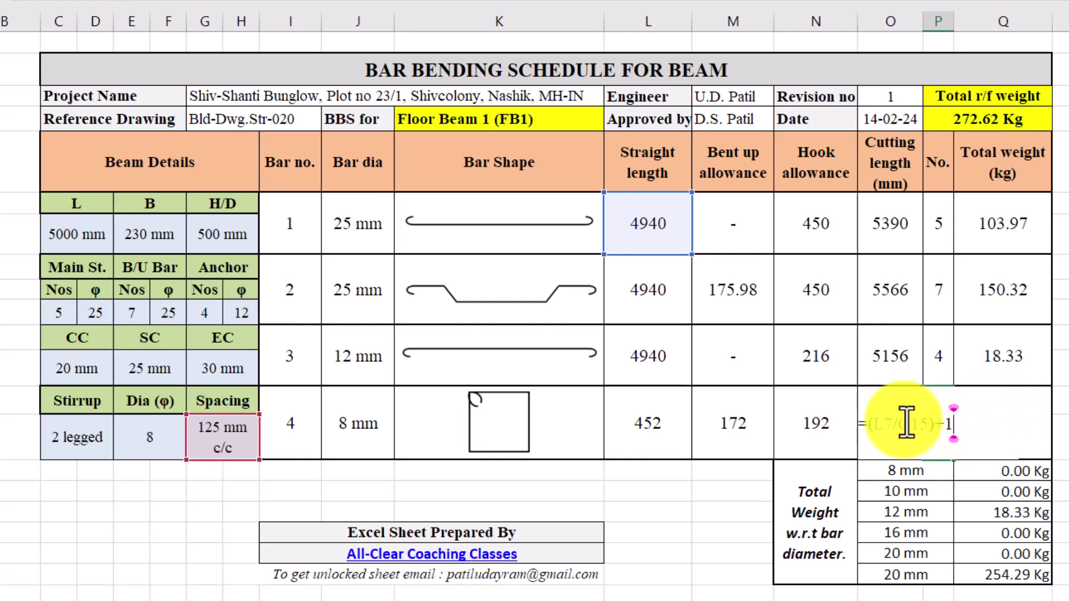
Step: Try to wrap bar 4's stirrup count formula in P14 in the ROUNDUP function
{"action": "left_click", "coordinate": [869, 426]}
{"action": "type", "text": "rou"}
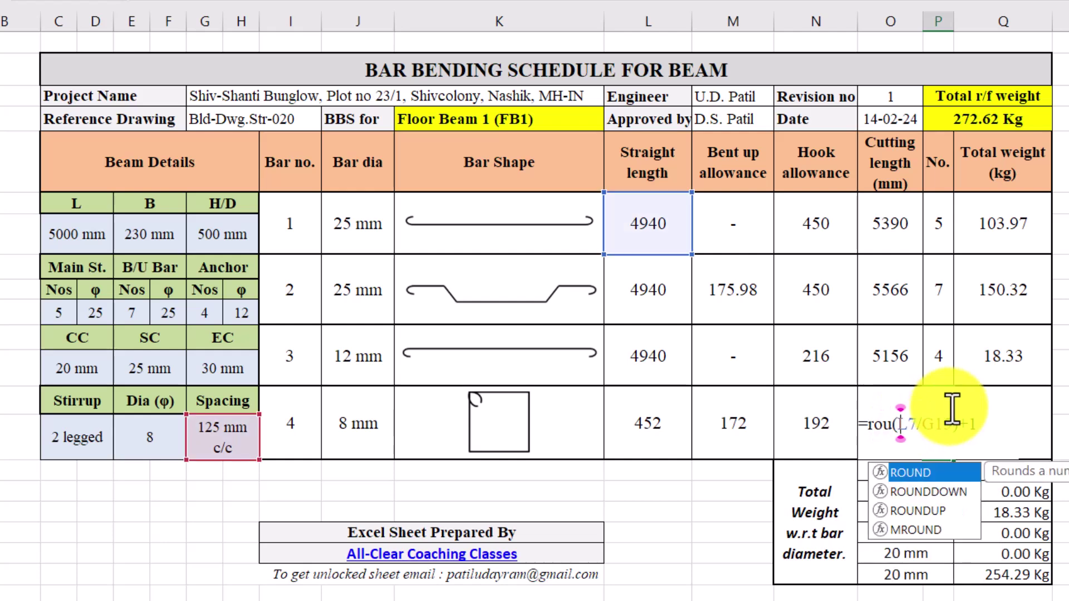
{"action": "type", "text": "nd"}
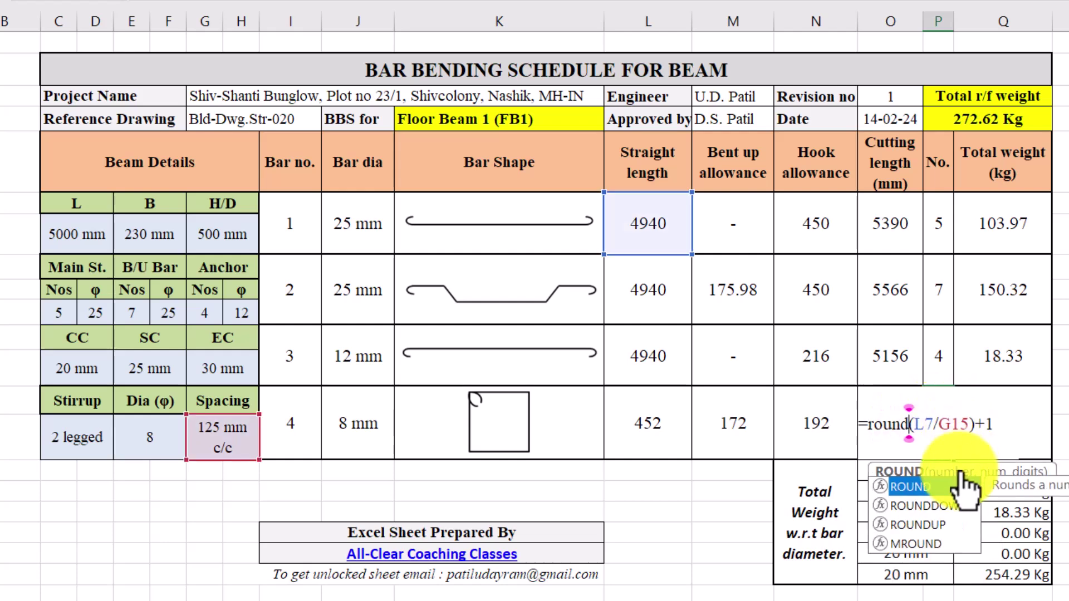
{"action": "double_click", "coordinate": [948, 525]}
{"action": "left_click", "coordinate": [868, 426]}
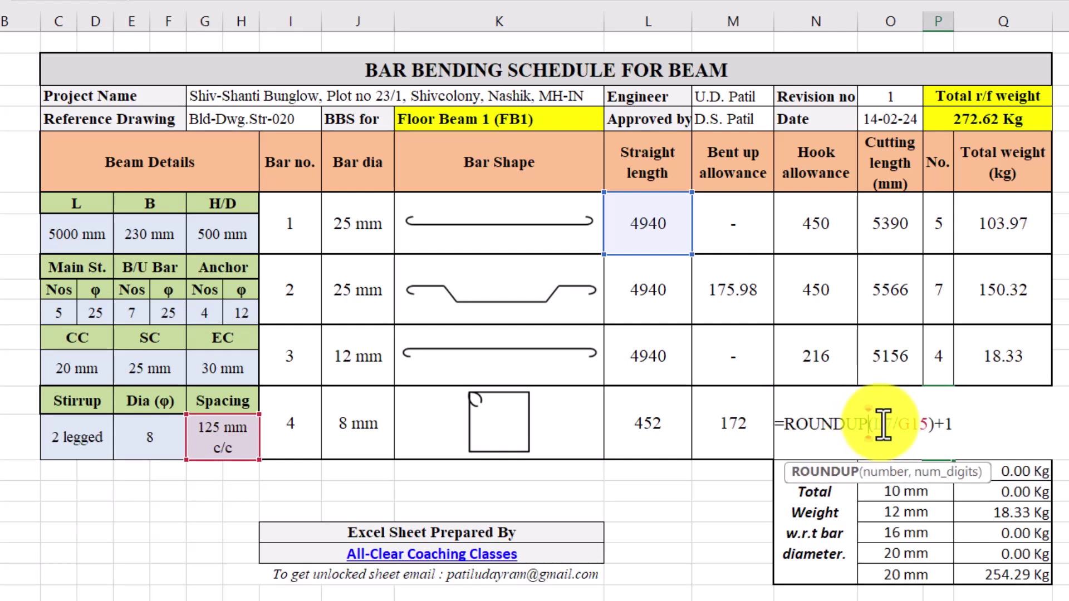
{"action": "left_click", "coordinate": [846, 477]}
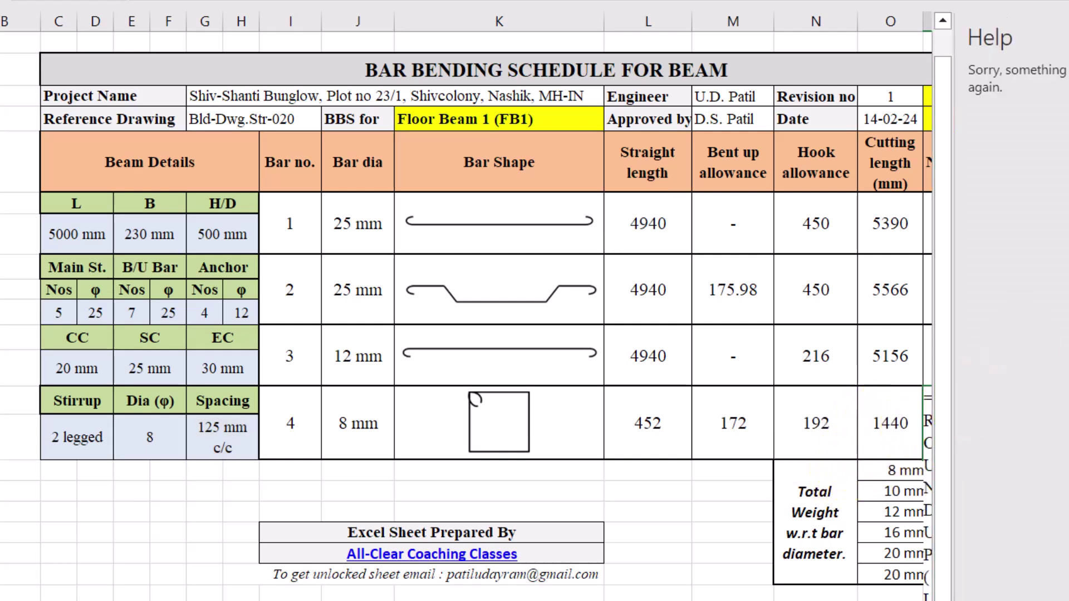
{"action": "left_click", "coordinate": [1068, 40]}
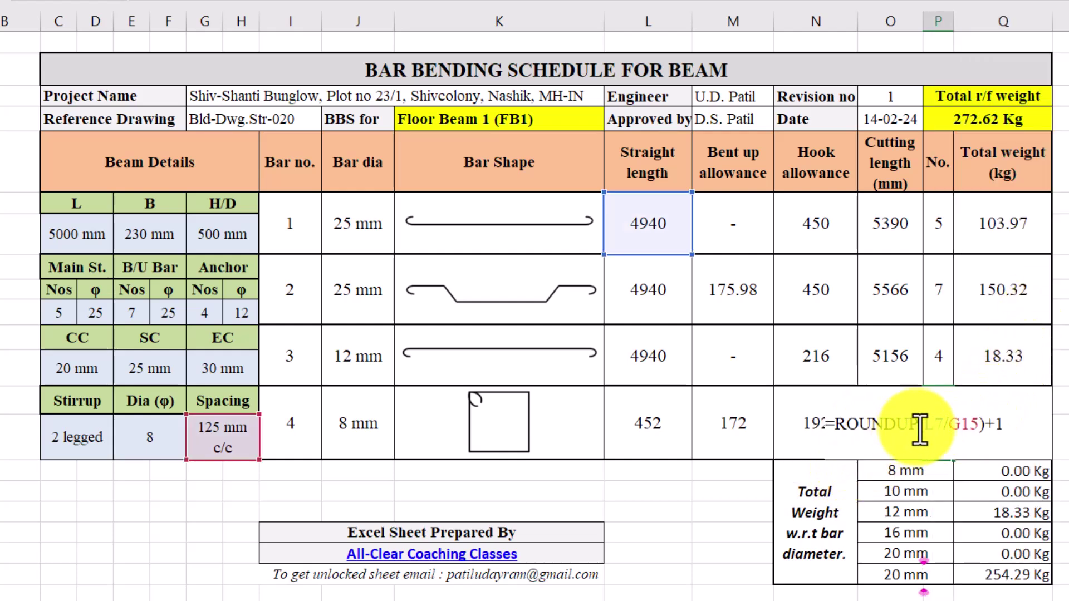
Step: Remove ROUNDUP from bar 4's stirrup count in P14 and enter the formula as =(L7/G15)+1
{"action": "left_click_drag", "start_coordinate": [919, 428], "coordinate": [849, 429]}
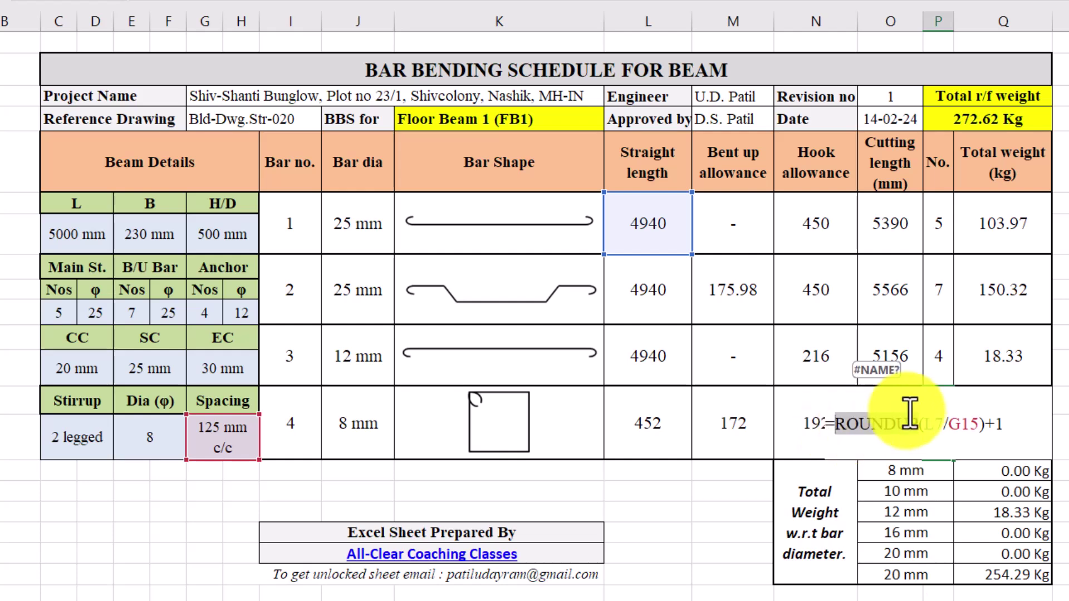
{"action": "key", "text": "BackSpace"}
{"action": "key", "text": "BackSpace"}
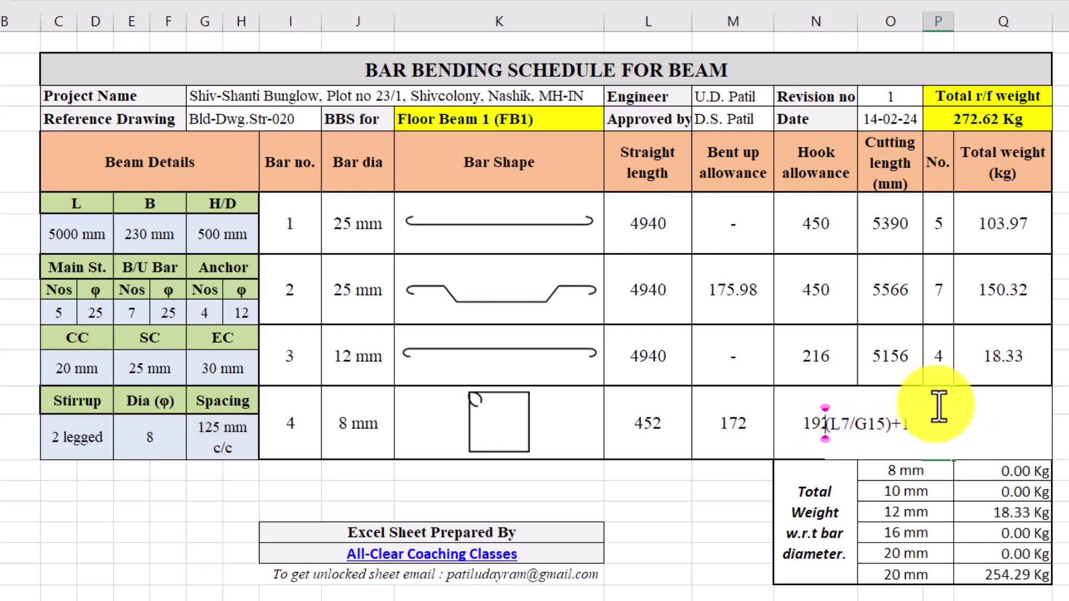
{"action": "type", "text": "="}
{"action": "key", "text": "Return"}
{"action": "left_click", "coordinate": [937, 423]}
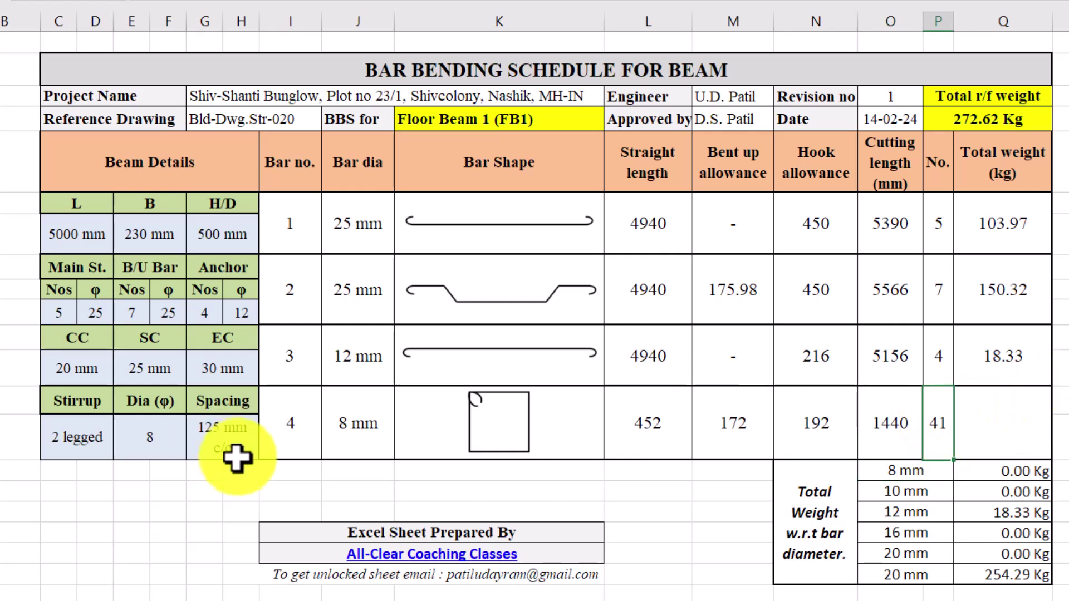
Step: Set the stirrup spacing in G15 to 150 mm c/c to test bar 4's stirrup count
{"action": "left_click", "coordinate": [225, 440]}
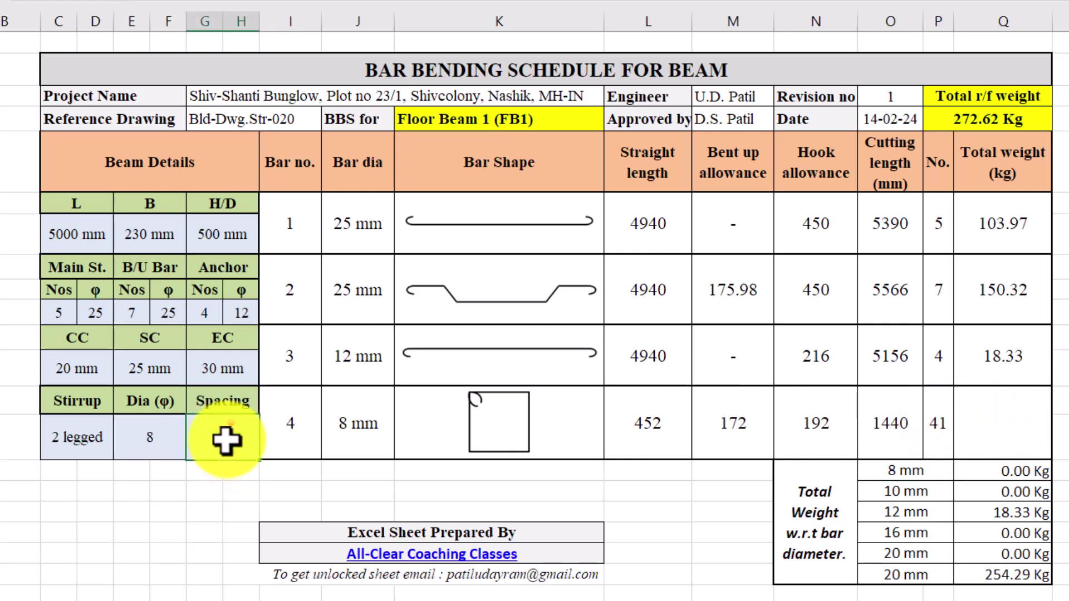
{"action": "type", "text": "150"}
{"action": "key", "text": "Return"}
{"action": "left_click", "coordinate": [936, 434]}
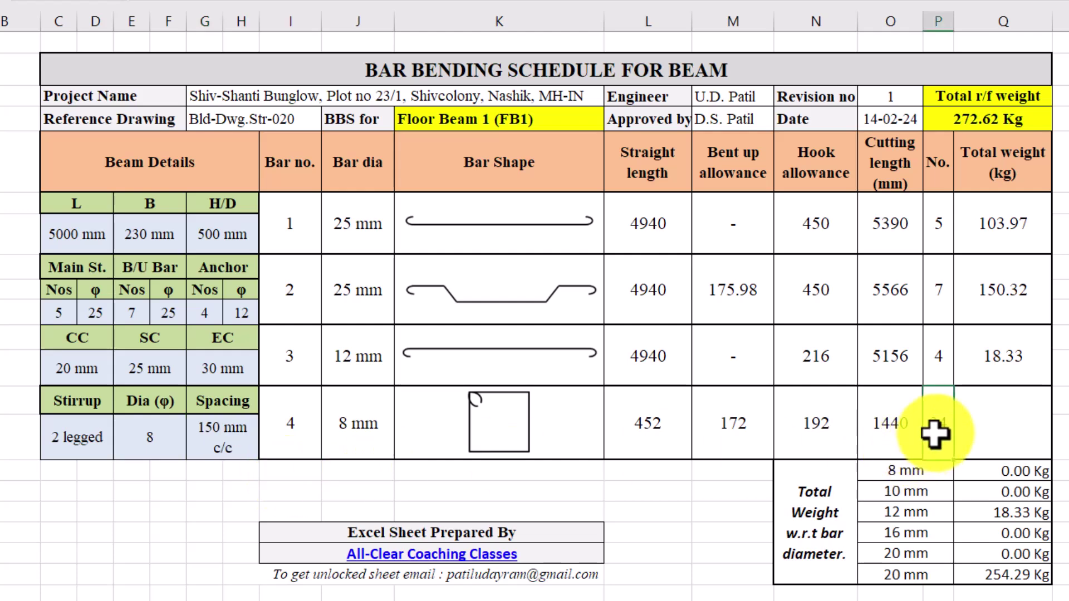
Step: Enter bar 4's total weight formula =((J14*J14)/162)*(O14/1000)*P14 in Q14, accepting the proposed formula correction
{"action": "double_click", "coordinate": [1001, 412]}
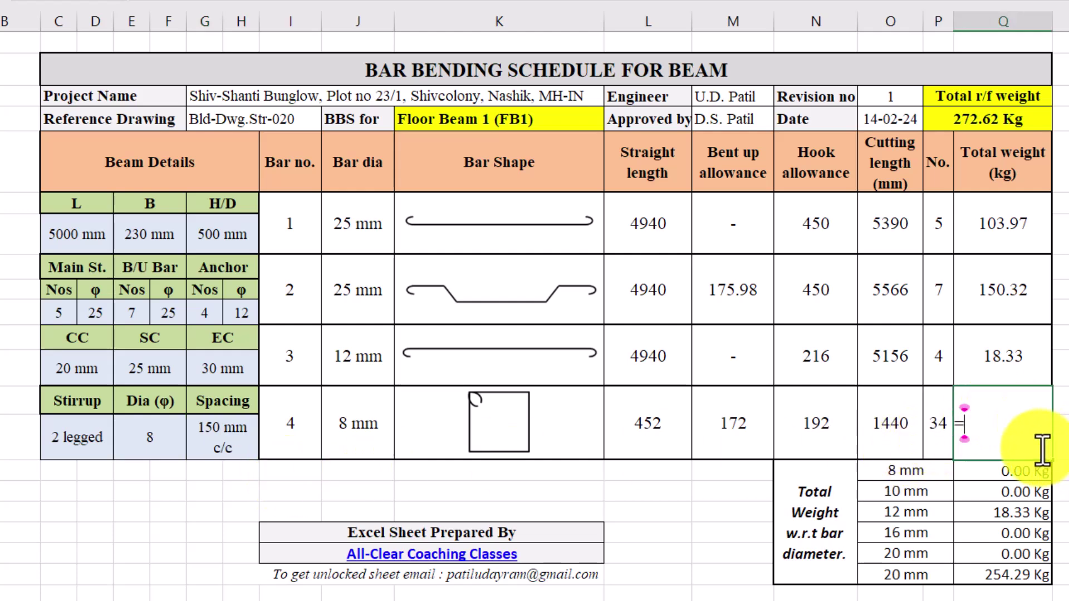
{"action": "type", "text": "=(("}
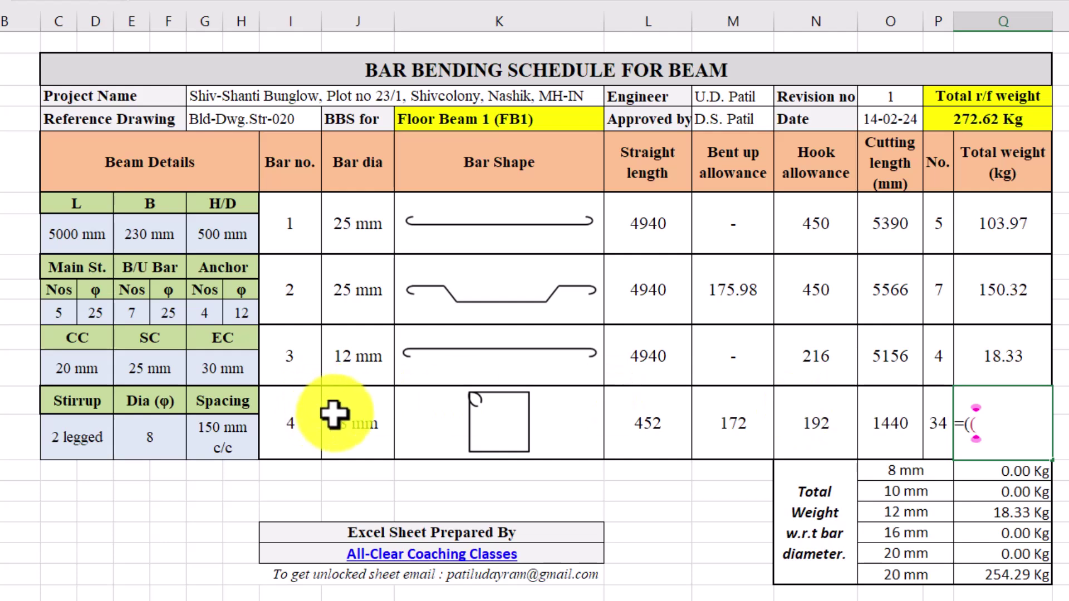
{"action": "left_click", "coordinate": [356, 420]}
{"action": "type", "text": "*"}
{"action": "left_click", "coordinate": [369, 429]}
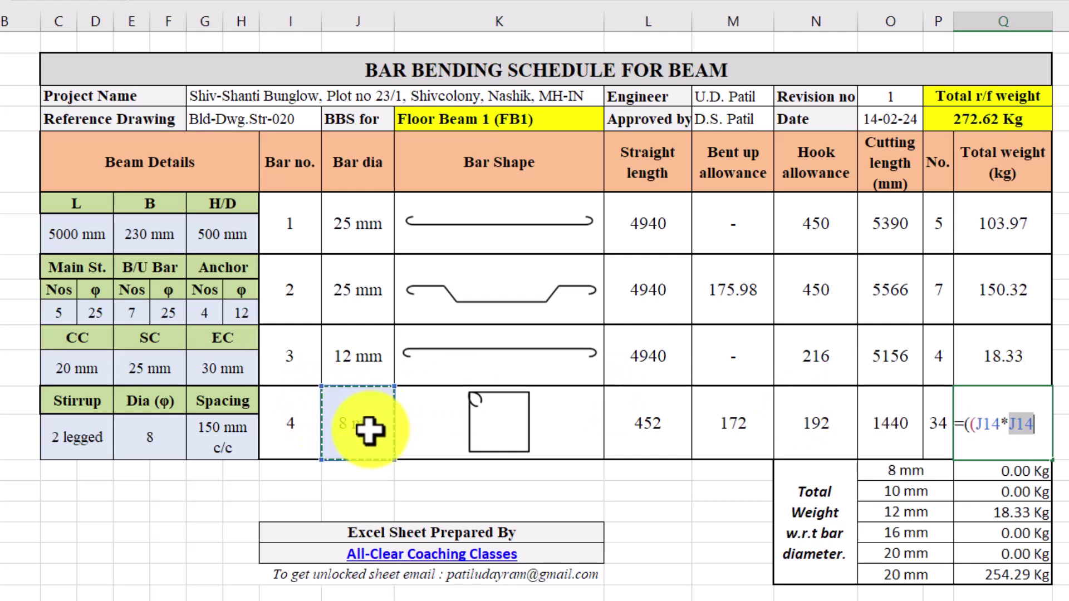
{"action": "type", "text": ")/162"}
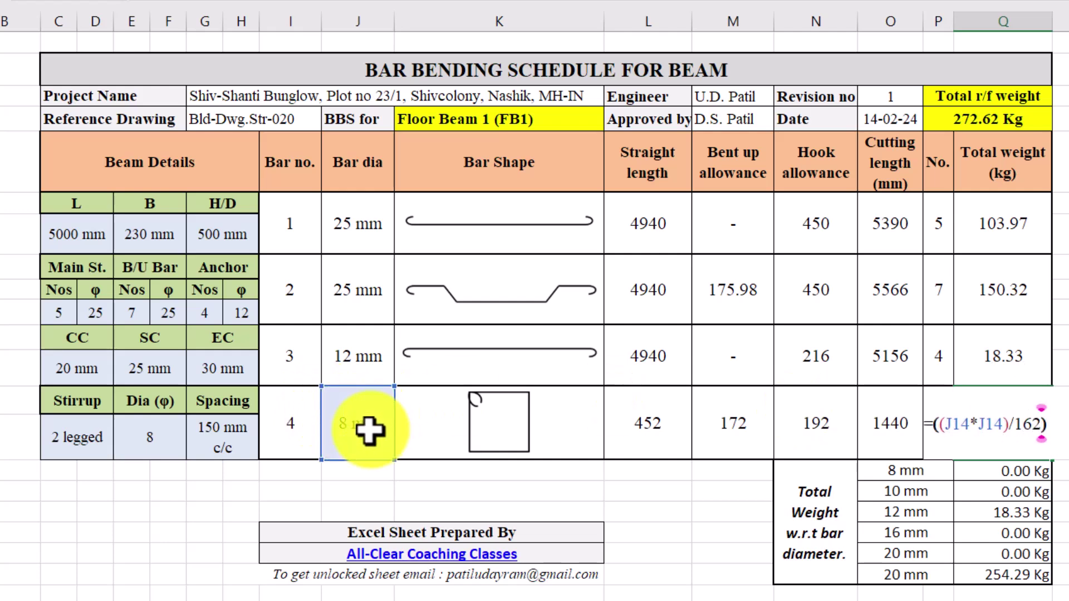
{"action": "type", "text": ")*(O14/1000)"}
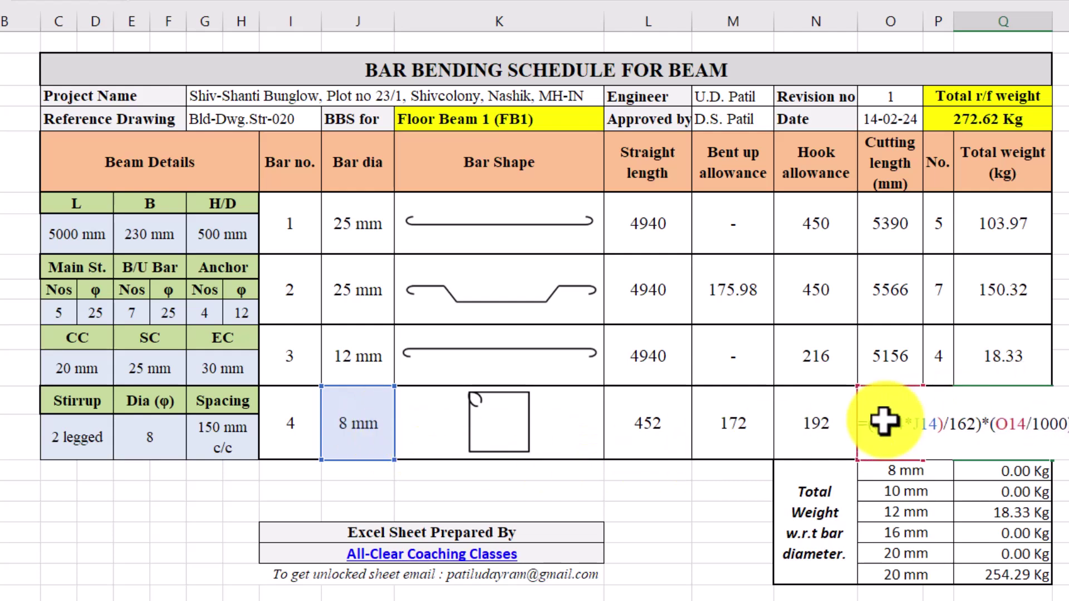
{"action": "left_click", "coordinate": [941, 370]}
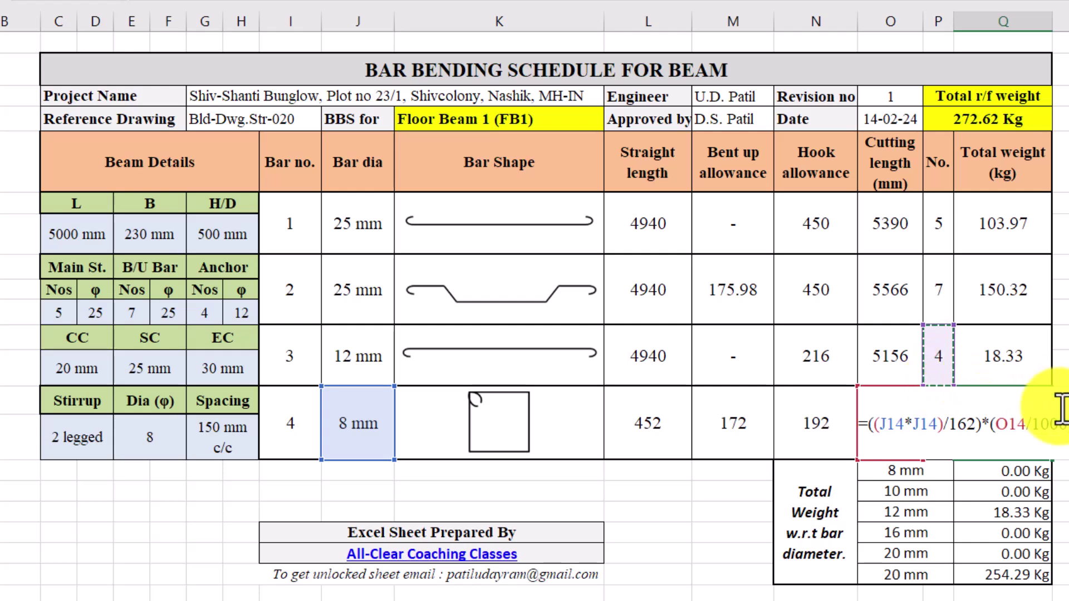
{"action": "key", "text": "Down"}
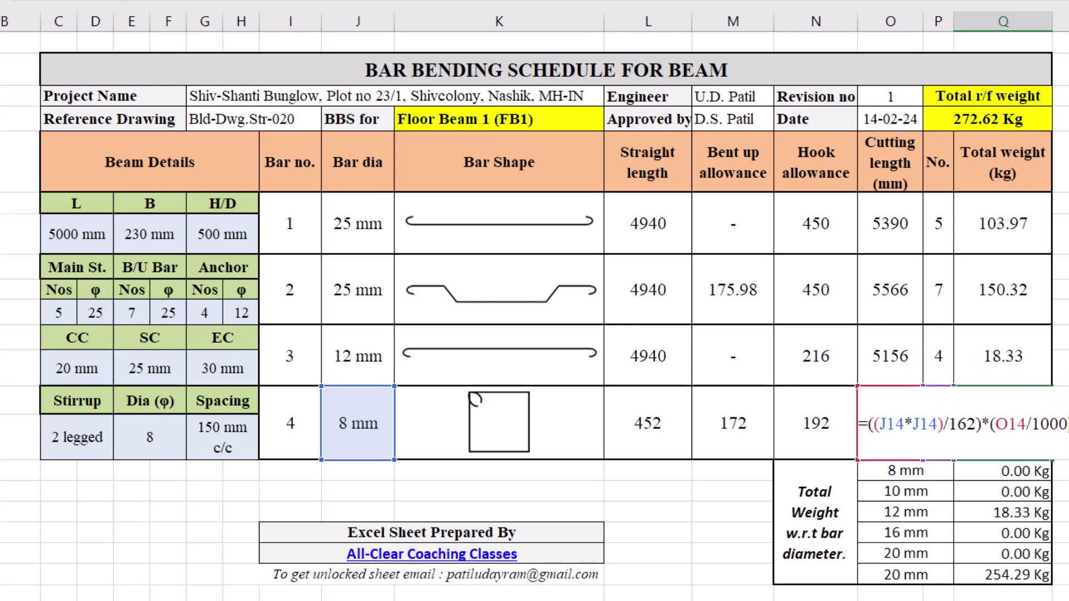
{"action": "key", "text": "Return"}
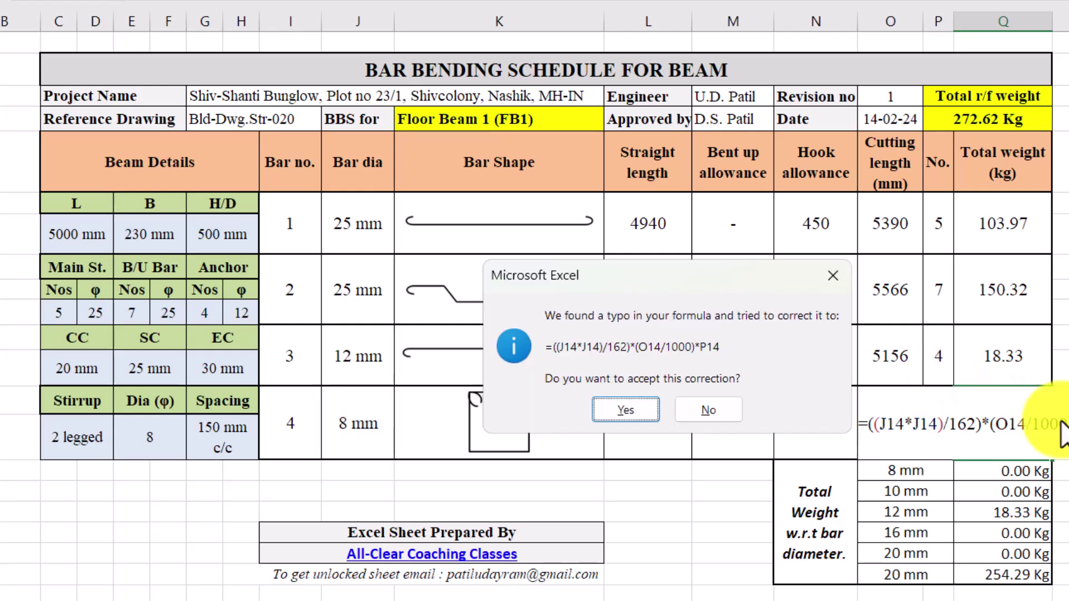
{"action": "left_click", "coordinate": [633, 412]}
{"action": "left_click", "coordinate": [1011, 412]}
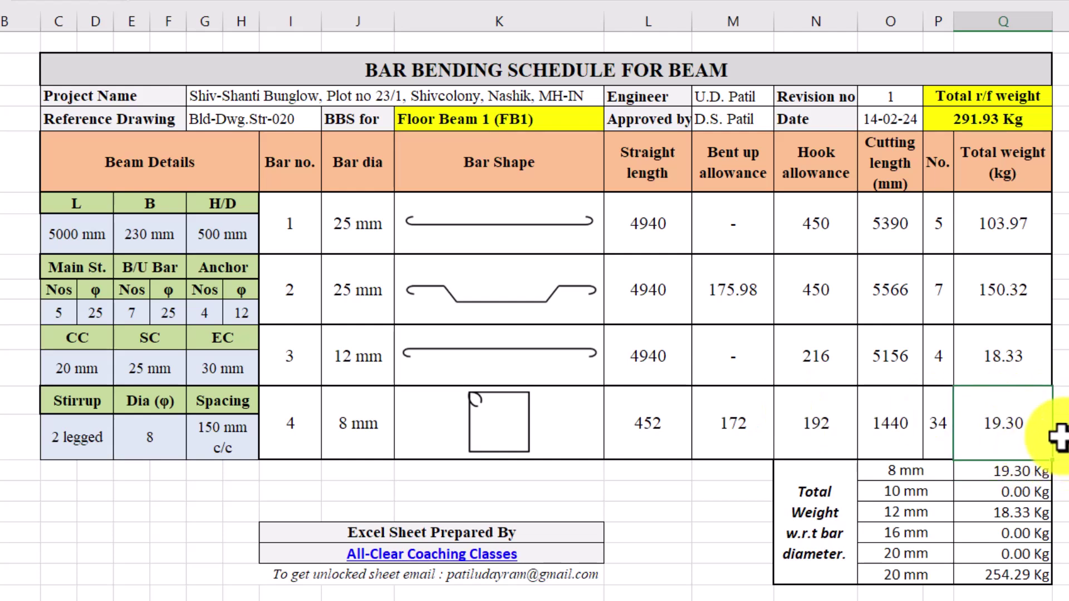
Step: Set the stirrup spacing to 120 mm c/c and choose 10 as the stirrup diameter
{"action": "double_click", "coordinate": [219, 439]}
{"action": "left_click_drag", "start_coordinate": [246, 437], "coordinate": [187, 437]}
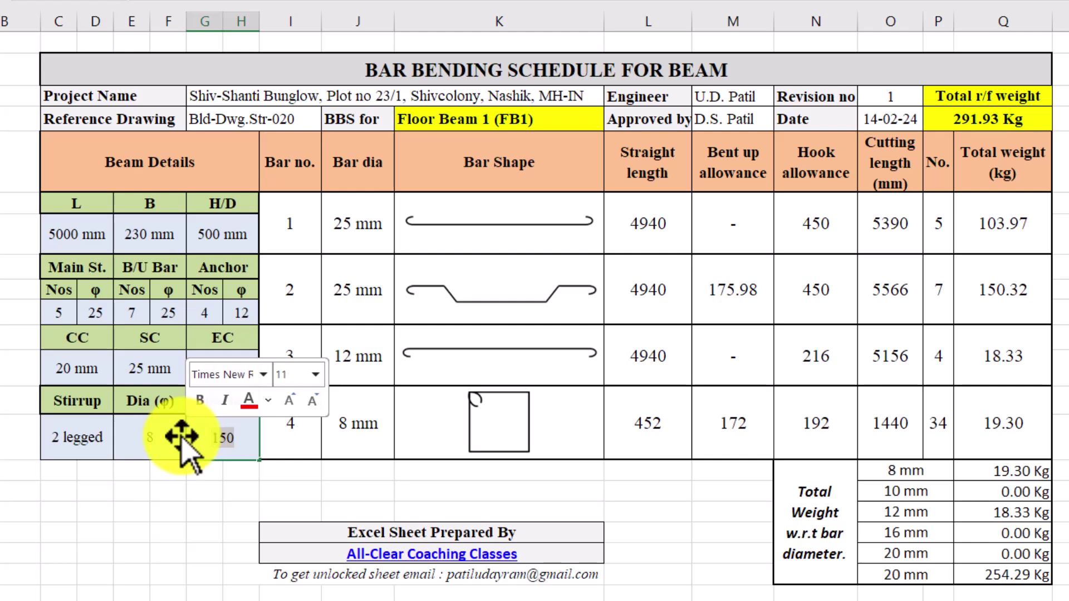
{"action": "type", "text": "120"}
{"action": "left_click", "coordinate": [729, 490]}
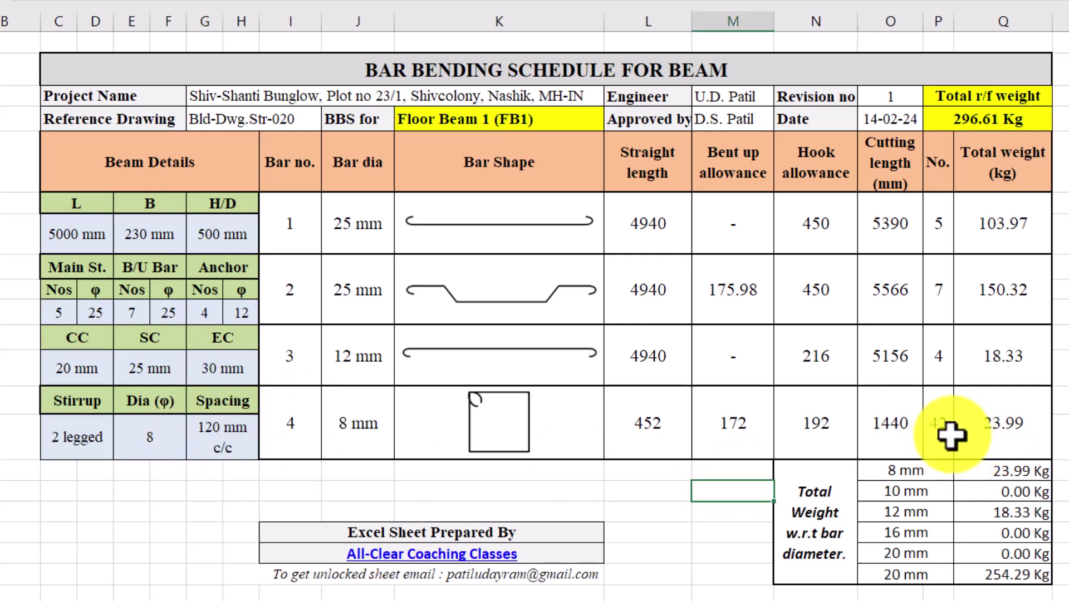
{"action": "left_click", "coordinate": [144, 441]}
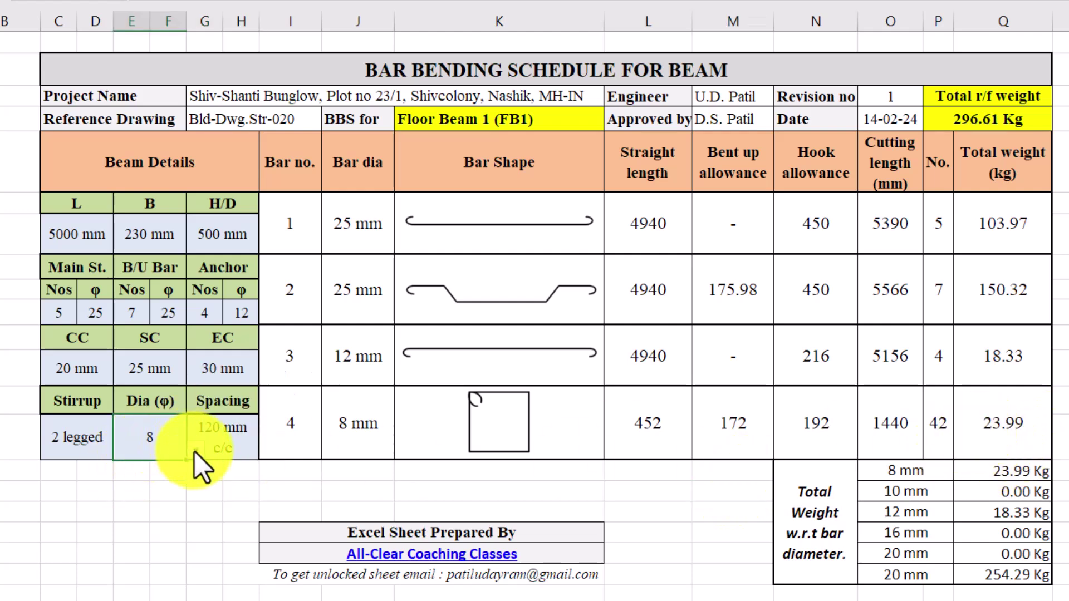
{"action": "left_click", "coordinate": [196, 449]}
{"action": "left_click", "coordinate": [155, 485]}
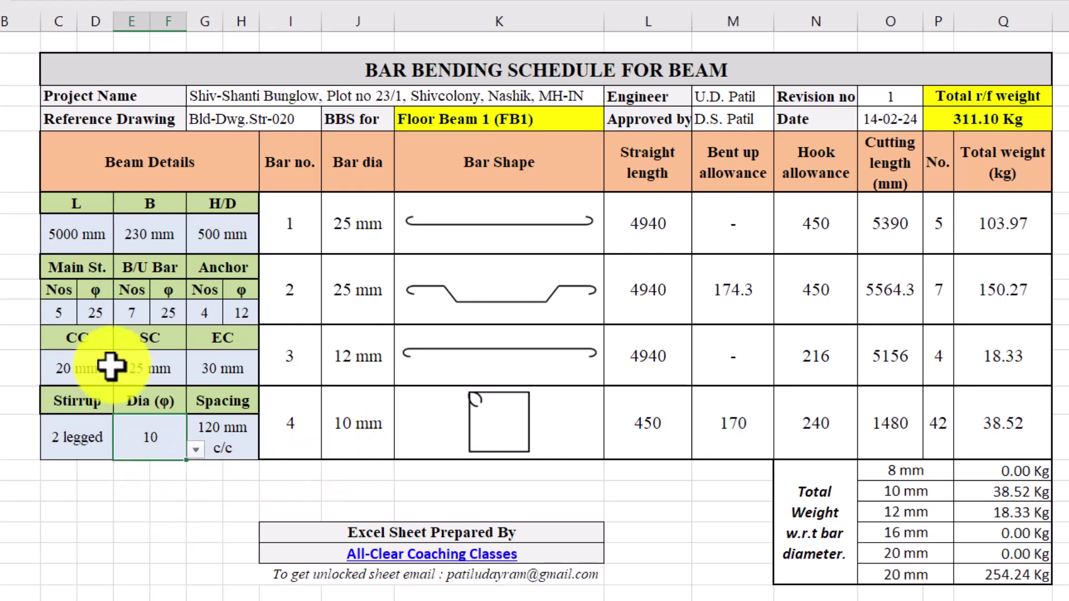
Step: Set the SC cover value in the beam details to 35 mm and check bar 4's bent up allowance
{"action": "double_click", "coordinate": [153, 366]}
{"action": "left_click_drag", "start_coordinate": [161, 365], "coordinate": [103, 377]}
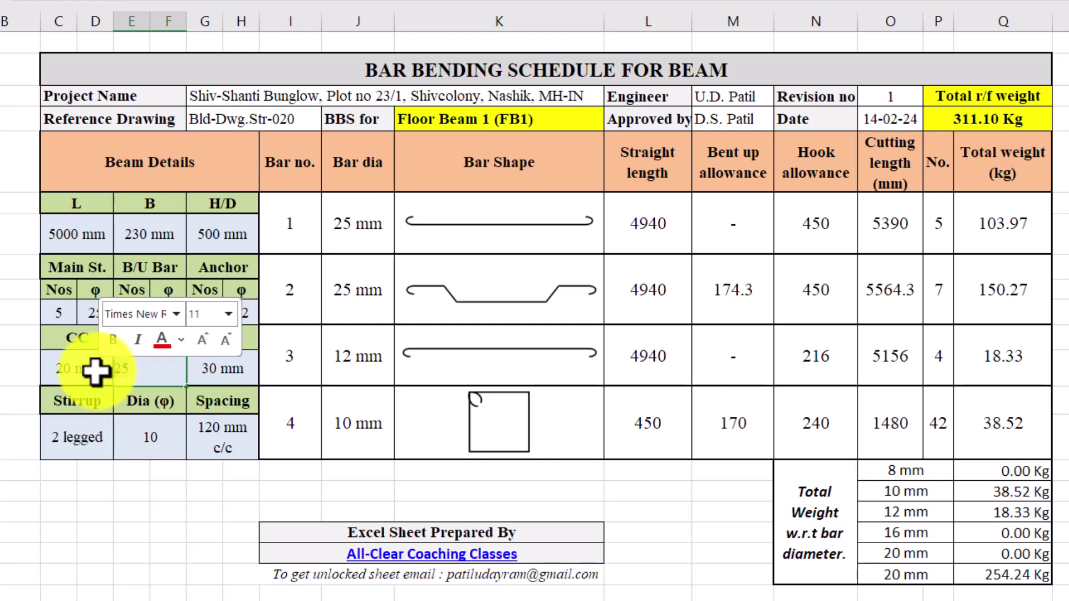
{"action": "type", "text": "35"}
{"action": "left_click", "coordinate": [211, 381]}
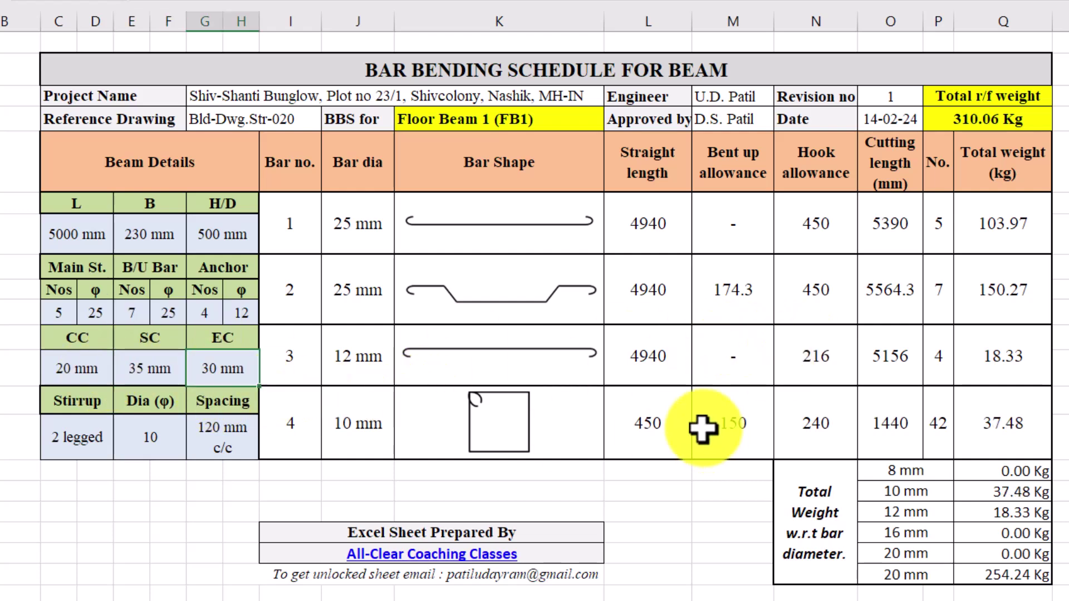
{"action": "left_click", "coordinate": [720, 429]}
Step: Set the CC cover value in the beam details to 35 mm
{"action": "left_click", "coordinate": [67, 378]}
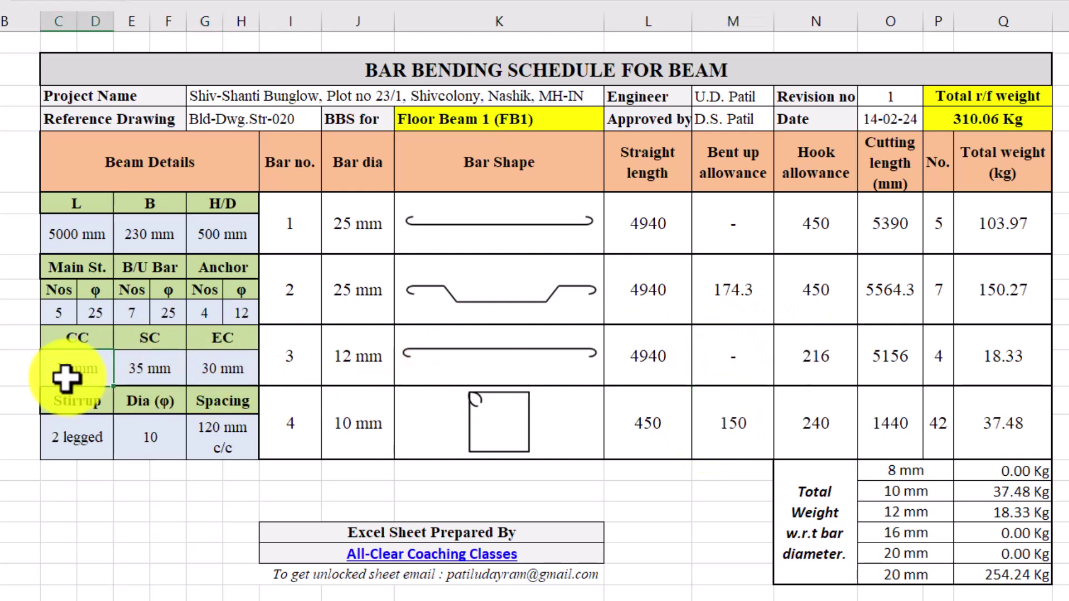
{"action": "double_click", "coordinate": [67, 378]}
{"action": "left_click_drag", "start_coordinate": [64, 379], "coordinate": [33, 373]}
{"action": "type", "text": "35"}
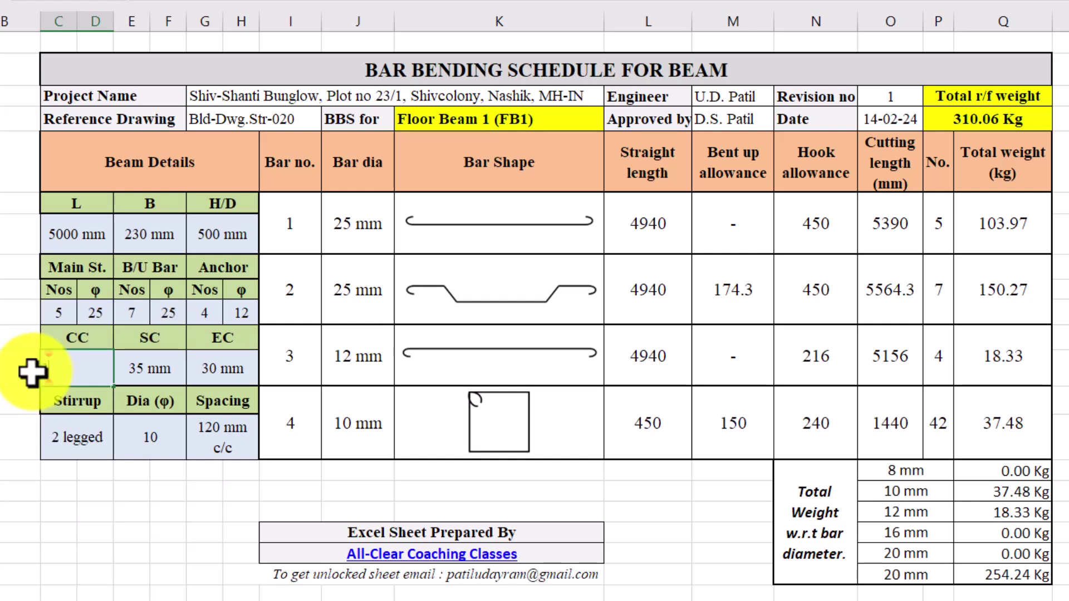
{"action": "left_click", "coordinate": [119, 469]}
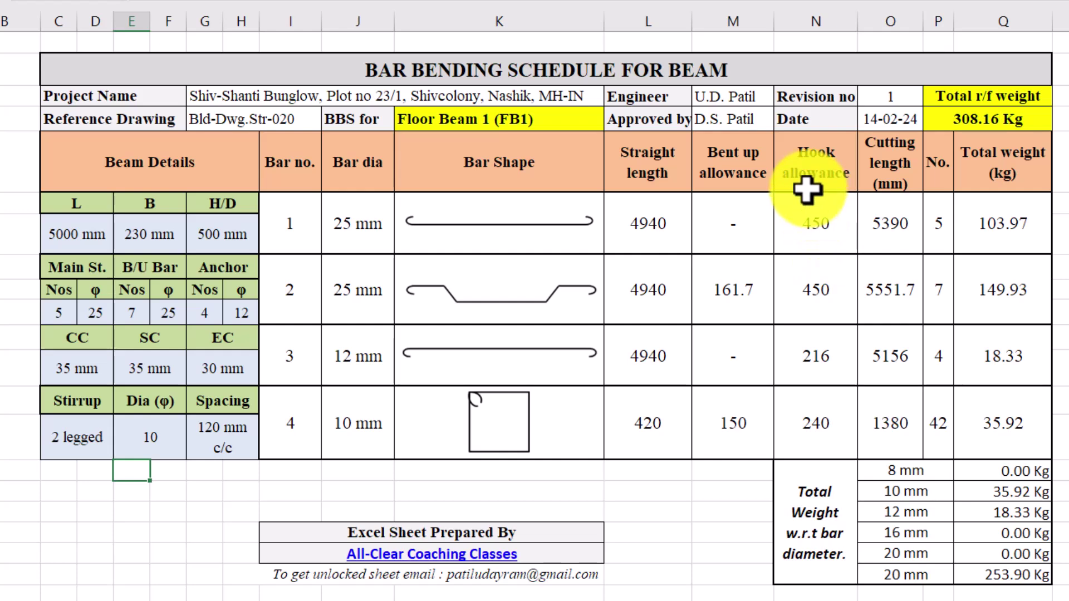
Step: Set the EC cover value in the beam details to 50 mm
{"action": "left_click", "coordinate": [243, 373]}
{"action": "left_click_drag", "start_coordinate": [247, 376], "coordinate": [179, 369]}
{"action": "type", "text": "50"}
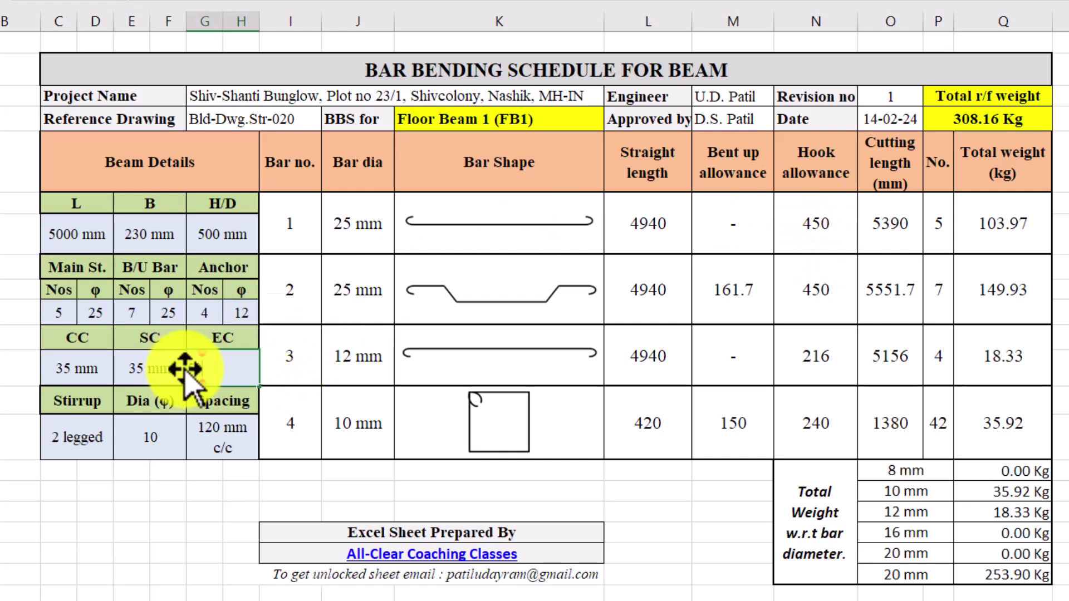
{"action": "left_click", "coordinate": [698, 300]}
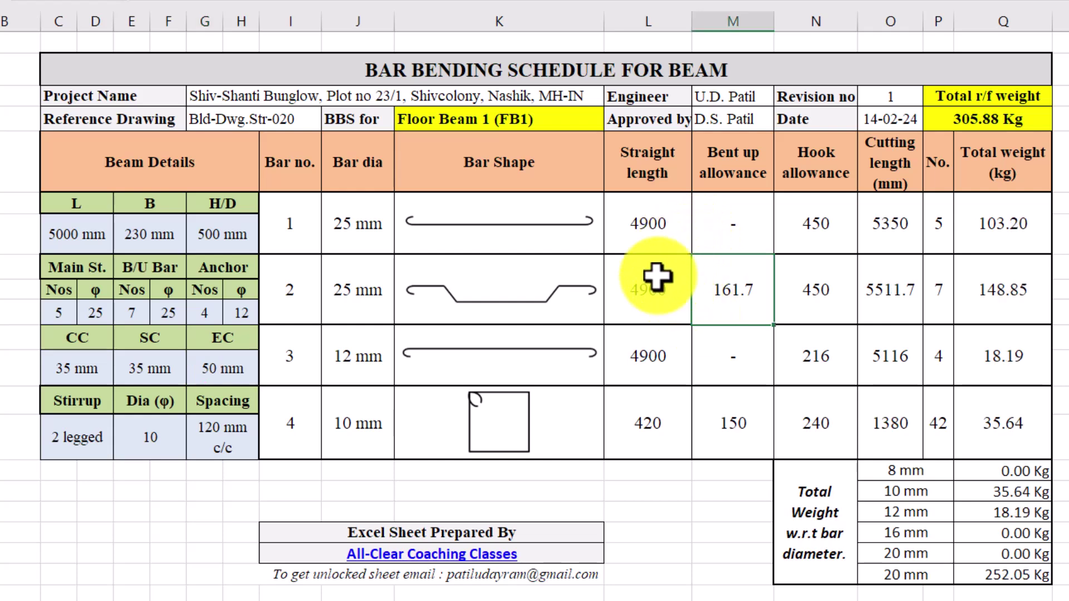
Step: Change the beam dimensions to a width B of 350 mm, depth H/D of 600 mm and length L of 5531 mm
{"action": "left_click", "coordinate": [155, 245]}
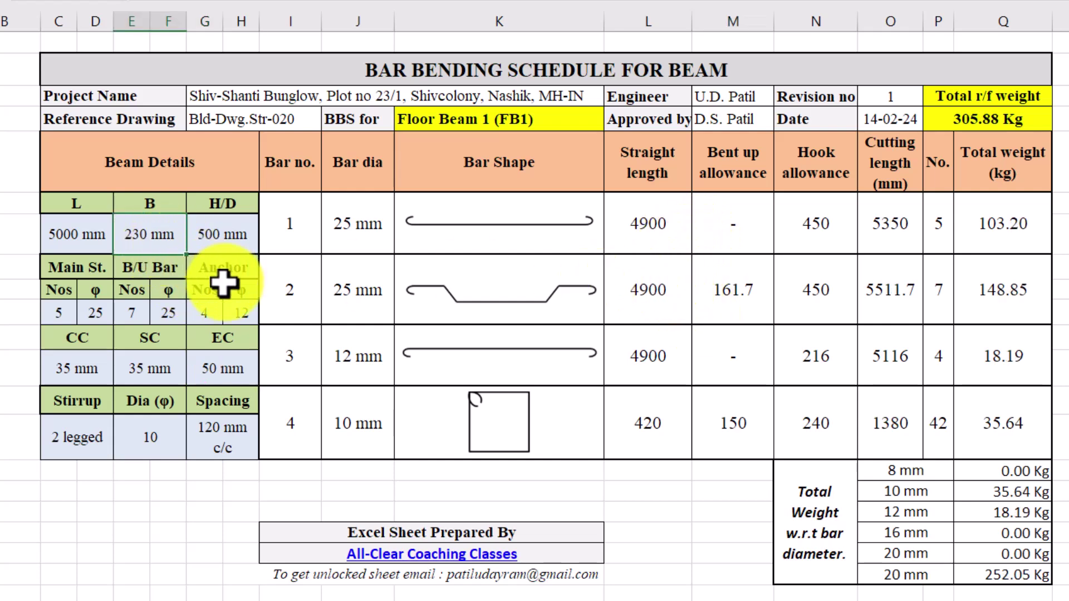
{"action": "left_click", "coordinate": [232, 334]}
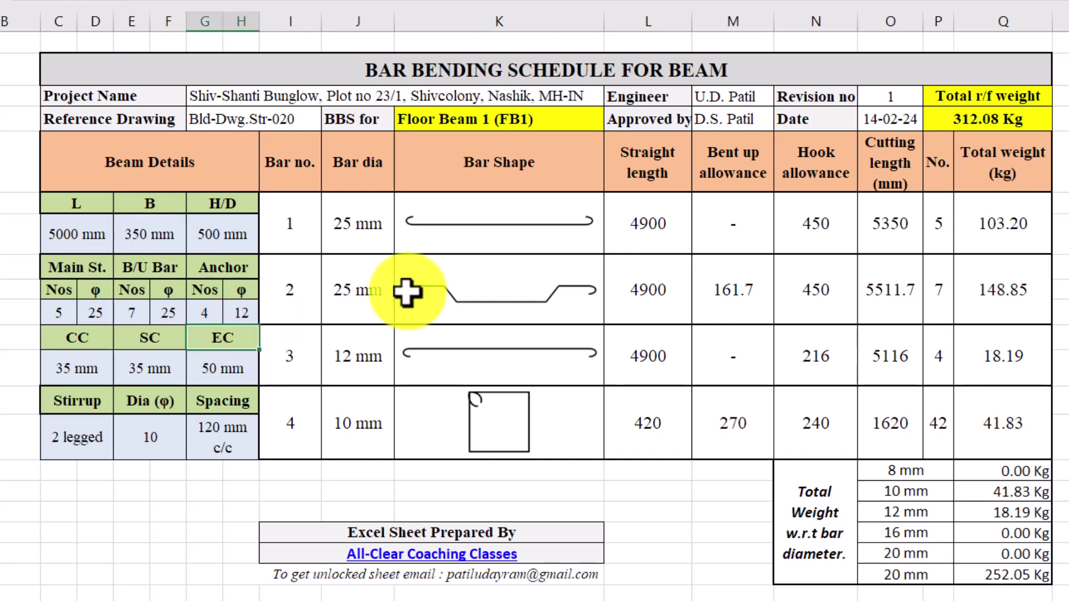
{"action": "left_click", "coordinate": [213, 234]}
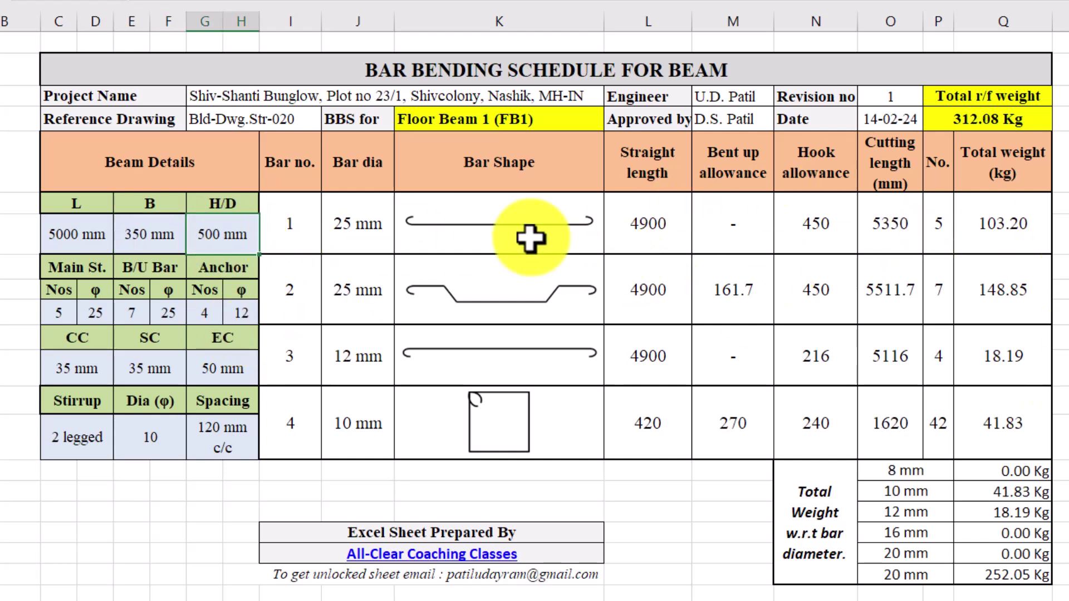
{"action": "type", "text": "600"}
{"action": "left_click", "coordinate": [84, 236]}
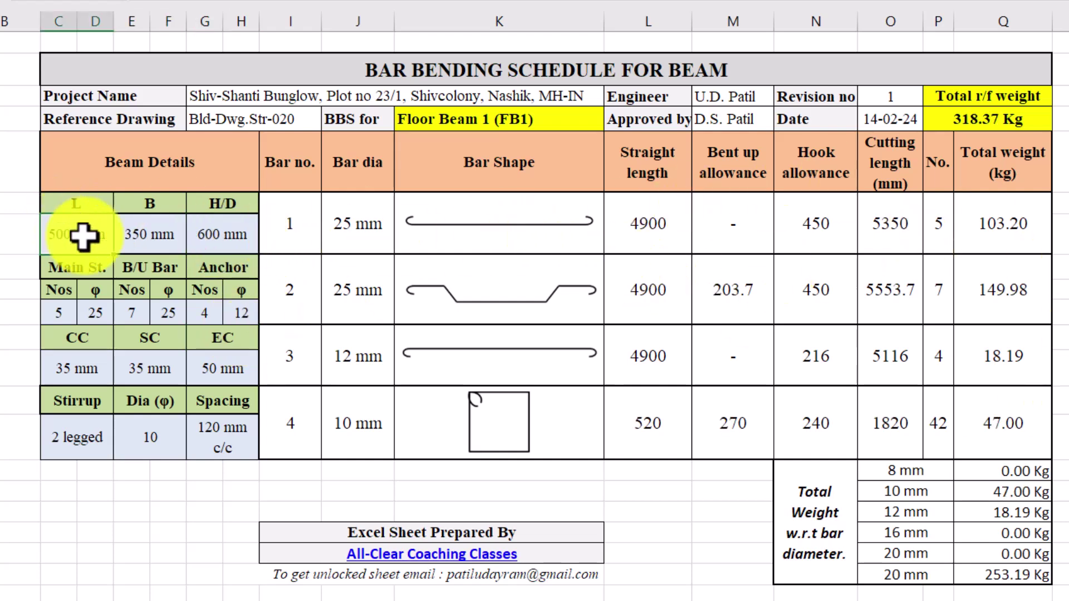
{"action": "left_click", "coordinate": [159, 269]}
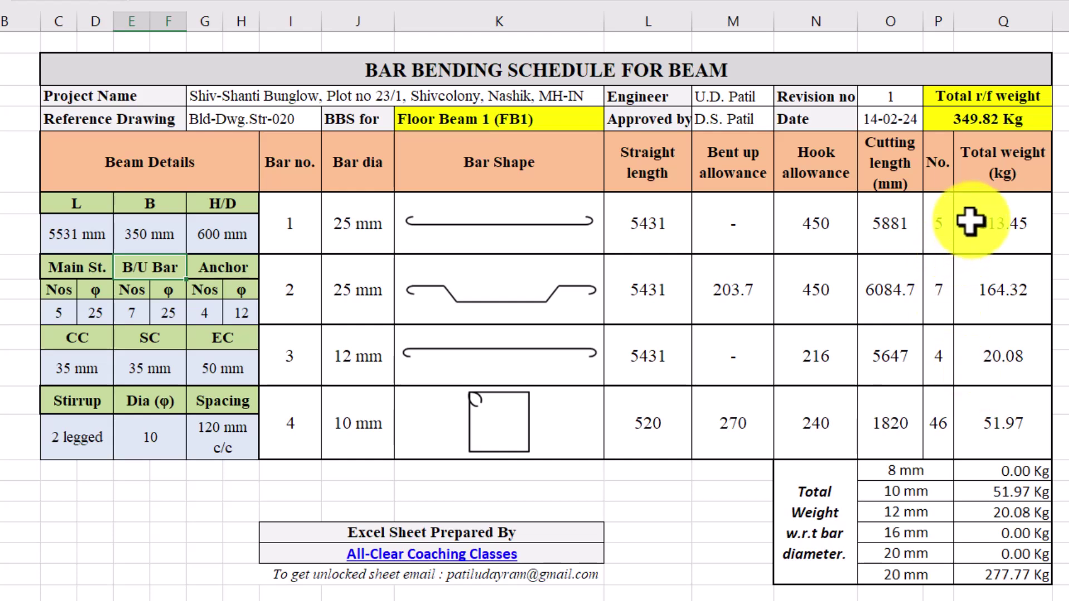
Step: Review the bars' total weights alongside the summary of total weight by bar diameter
{"action": "left_click_drag", "start_coordinate": [967, 222], "coordinate": [996, 423]}
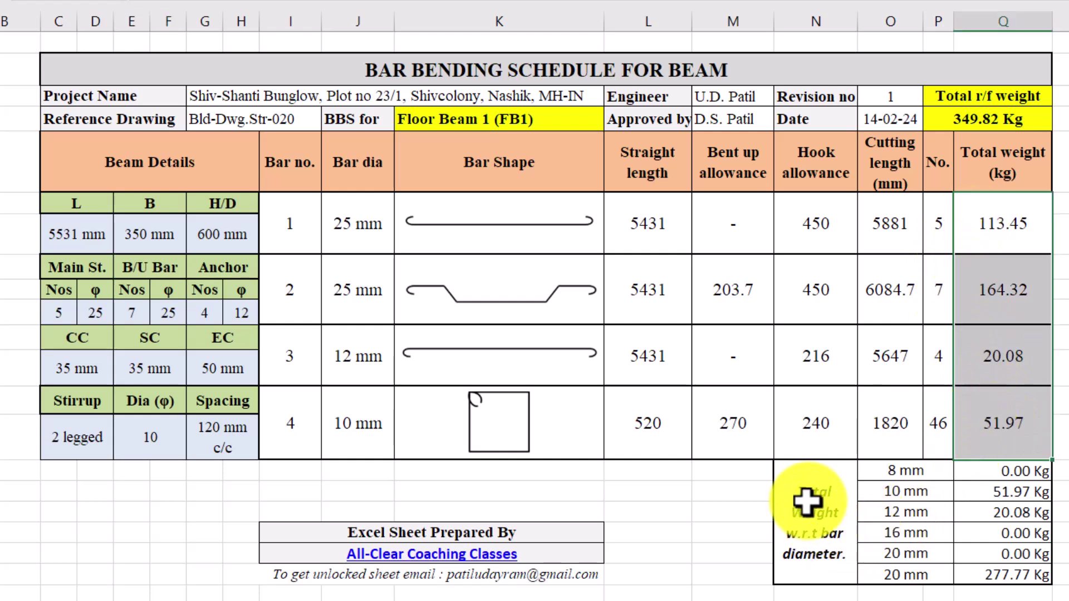
{"action": "left_click", "coordinate": [811, 479]}
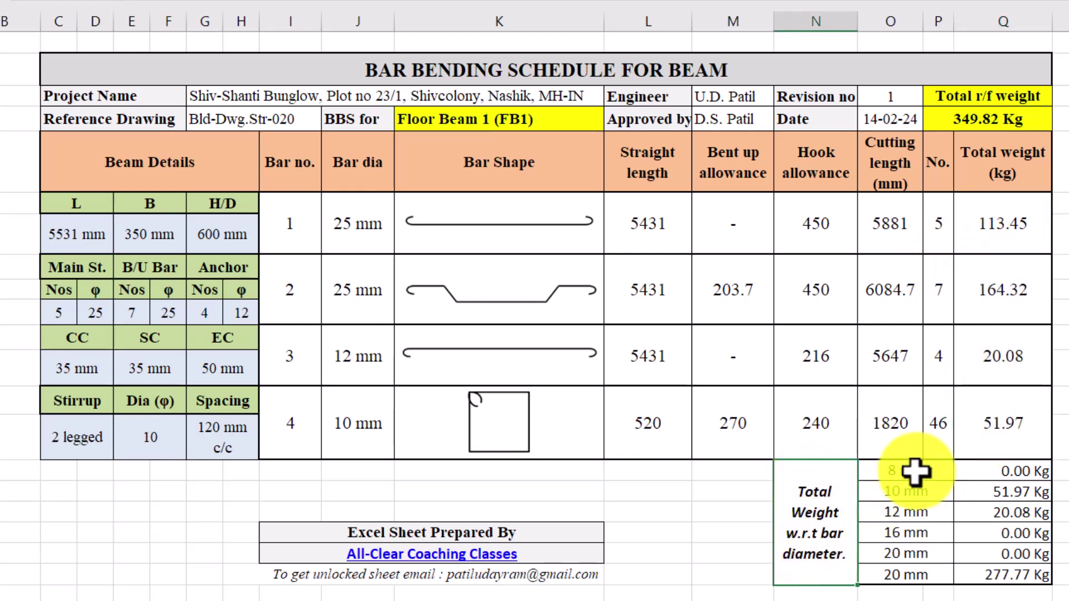
{"action": "left_click_drag", "start_coordinate": [917, 471], "coordinate": [919, 579]}
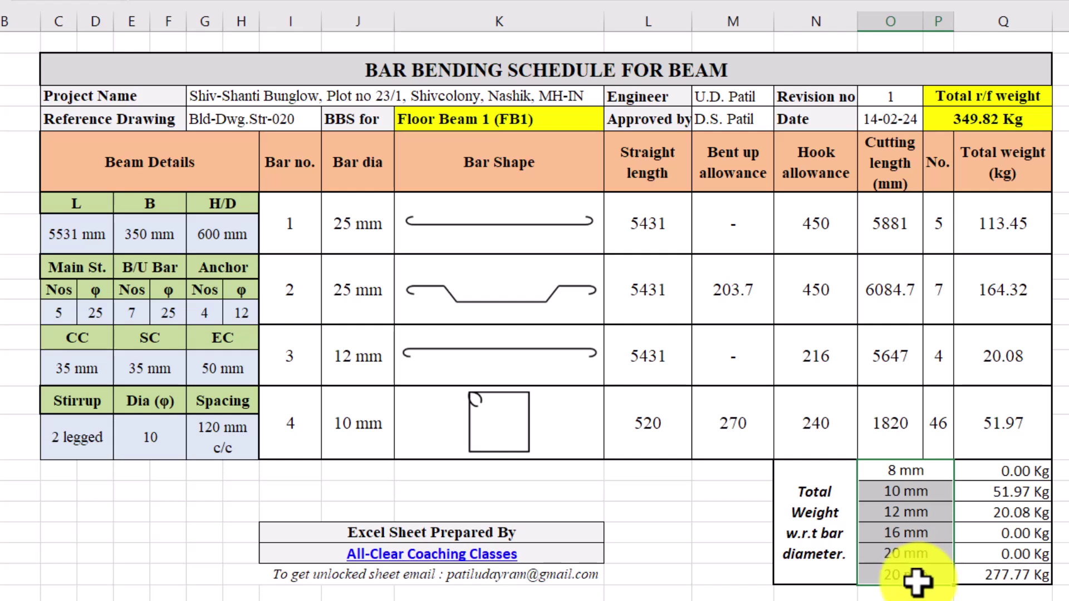
{"action": "left_click", "coordinate": [85, 314]}
{"action": "left_click_drag", "start_coordinate": [1041, 225], "coordinate": [1028, 301]}
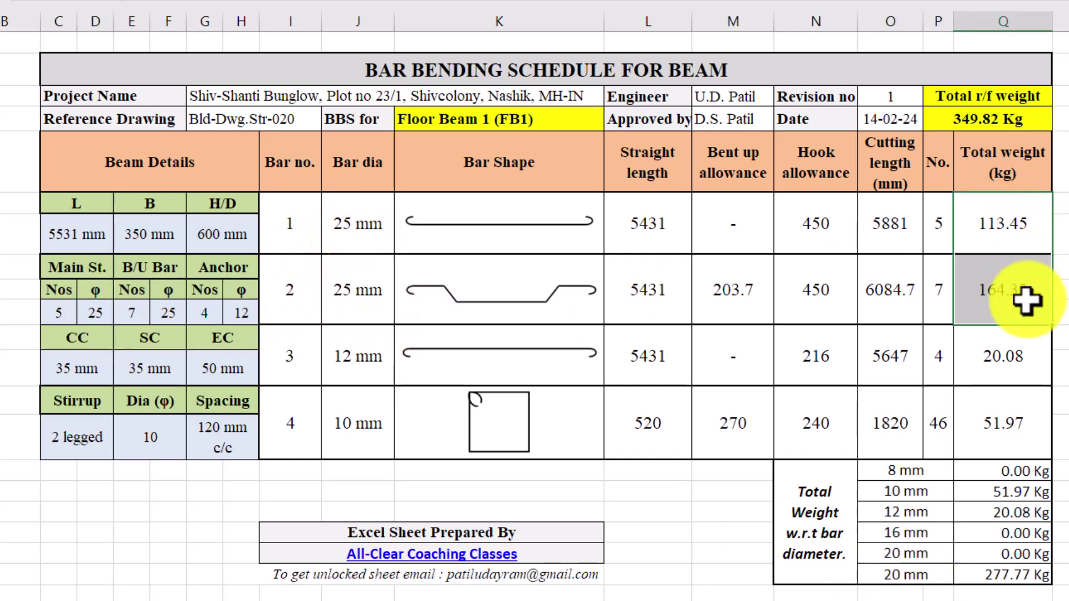
Step: Set the main steel and bent-up bar diameters to 16 mm and check the total weights of bars 1 and 2
{"action": "left_click", "coordinate": [86, 312]}
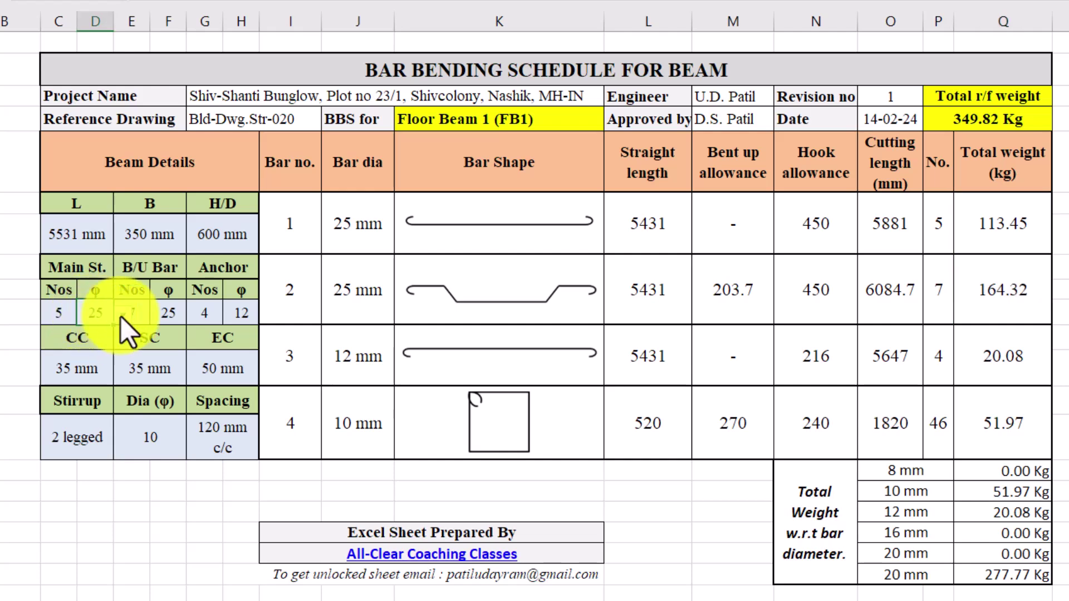
{"action": "left_click", "coordinate": [122, 315]}
{"action": "left_click", "coordinate": [108, 381]}
{"action": "left_click", "coordinate": [164, 311]}
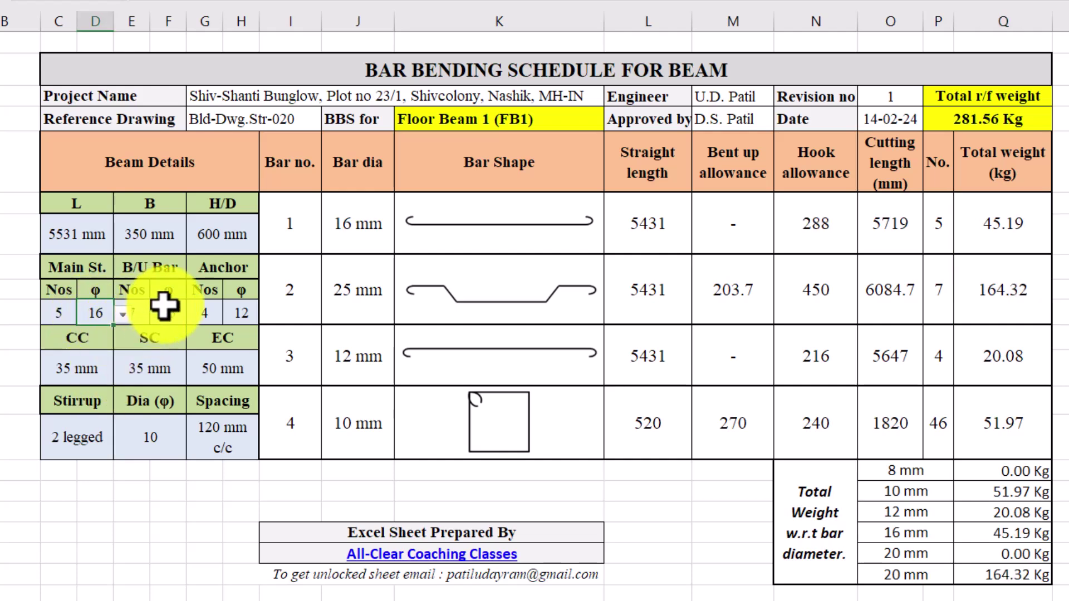
{"action": "left_click", "coordinate": [193, 316]}
{"action": "left_click", "coordinate": [168, 376]}
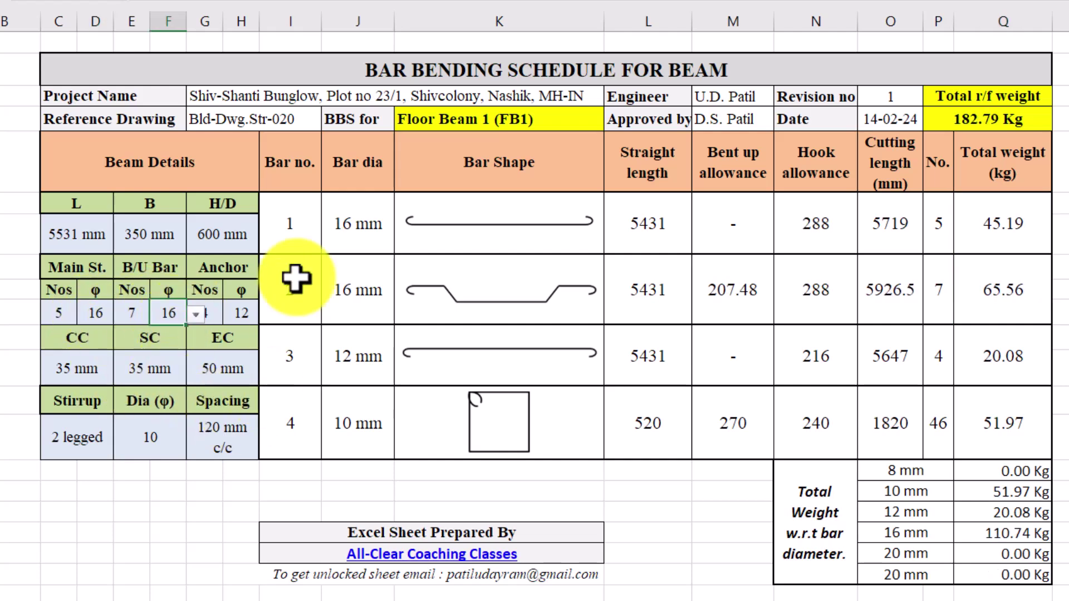
{"action": "left_click", "coordinate": [358, 297]}
{"action": "left_click_drag", "start_coordinate": [1035, 216], "coordinate": [1017, 289]}
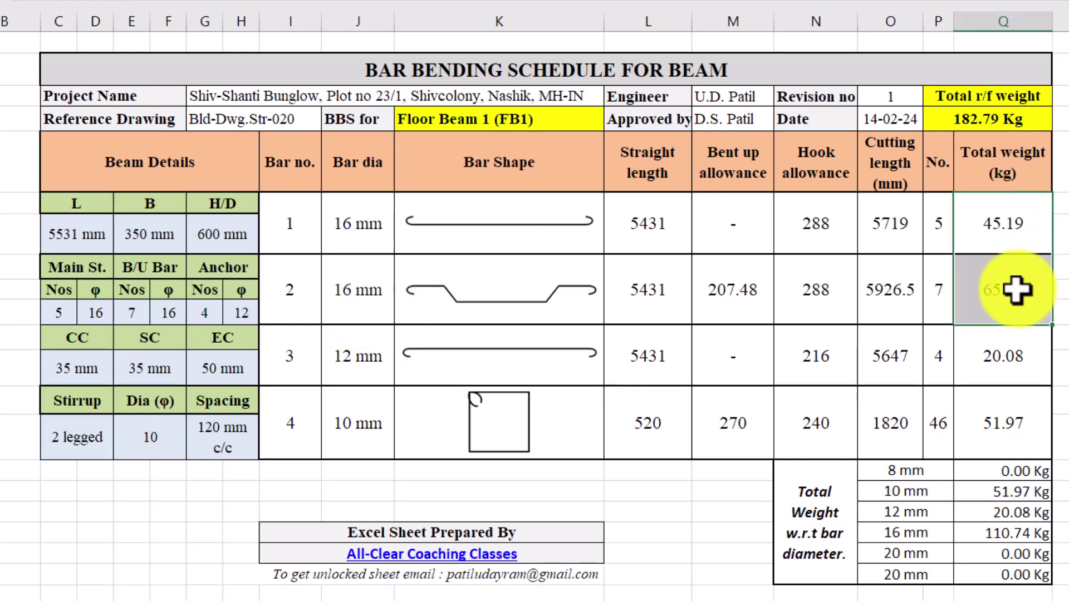
Step: Replace the 8 mm total weight formula with a SUMIF over bar diameters J7:J15, criterion 8, summing weights Q7:Q15
{"action": "left_click", "coordinate": [981, 468]}
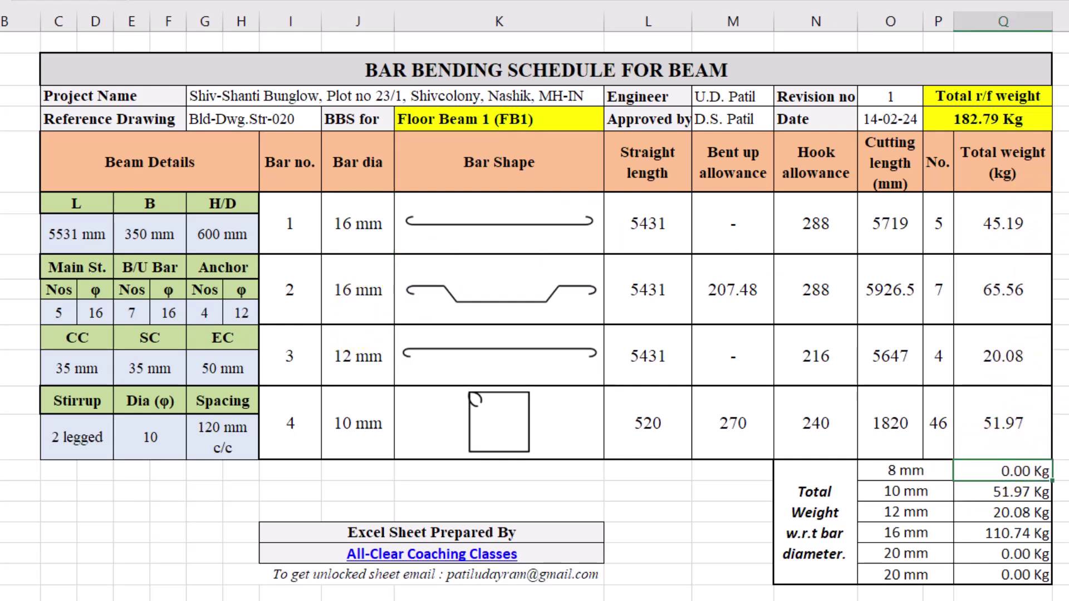
{"action": "double_click", "coordinate": [1016, 474]}
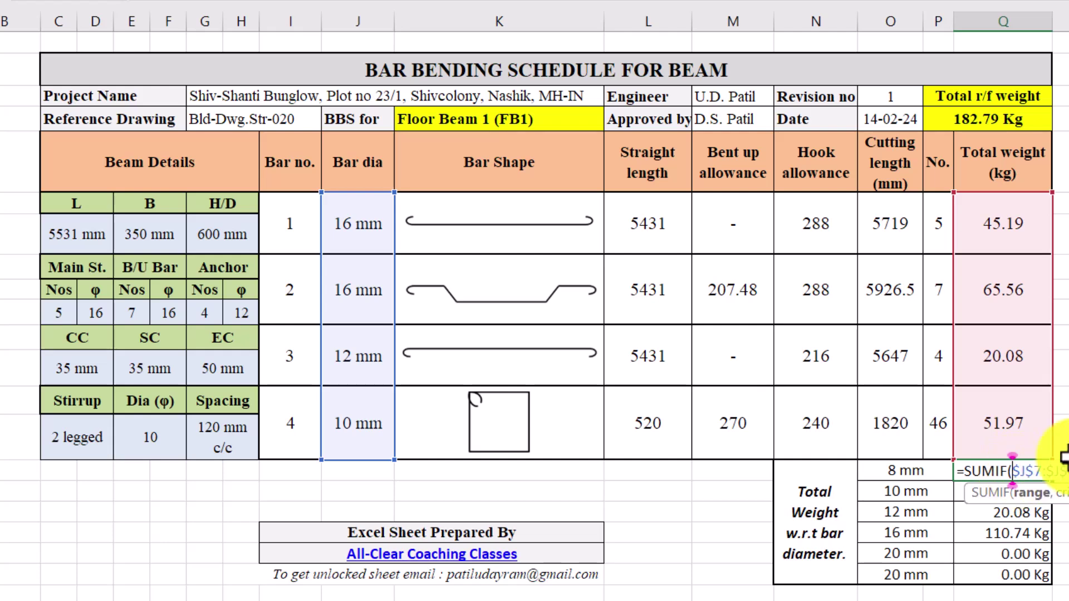
{"action": "left_click_drag", "start_coordinate": [972, 472], "coordinate": [1021, 473]}
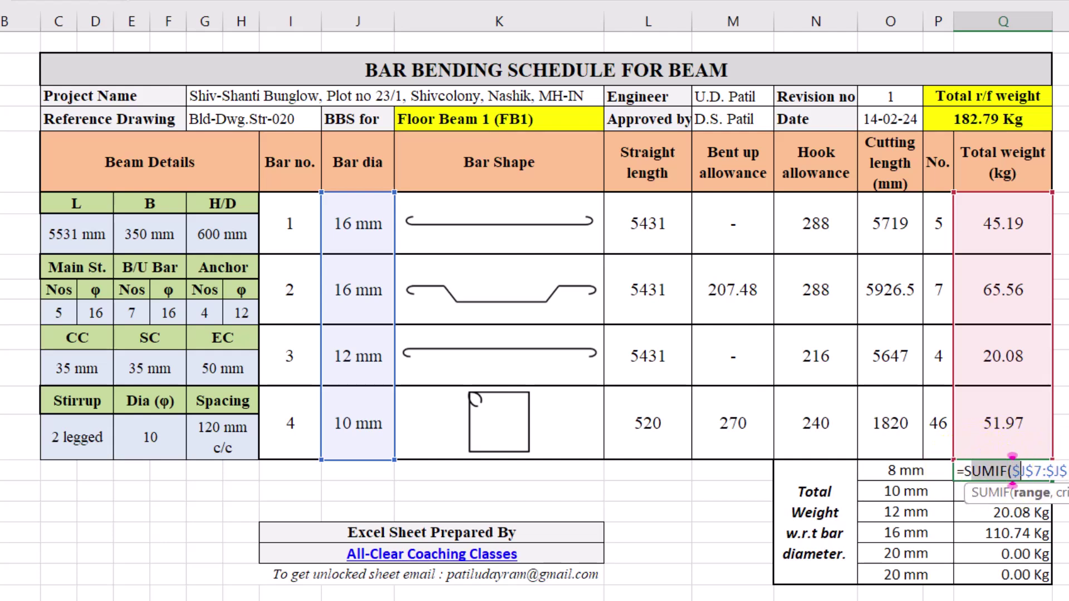
{"action": "key", "text": "BackSpace"}
{"action": "key", "text": "BackSpace"}
{"action": "key", "text": "BackSpace"}
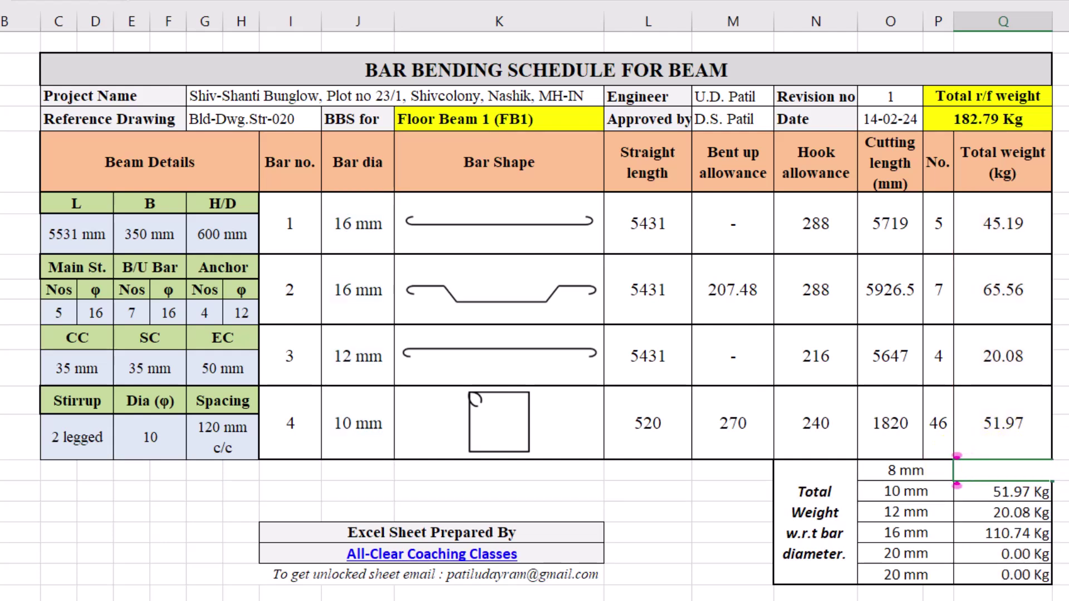
{"action": "type", "text": "=sumi"}
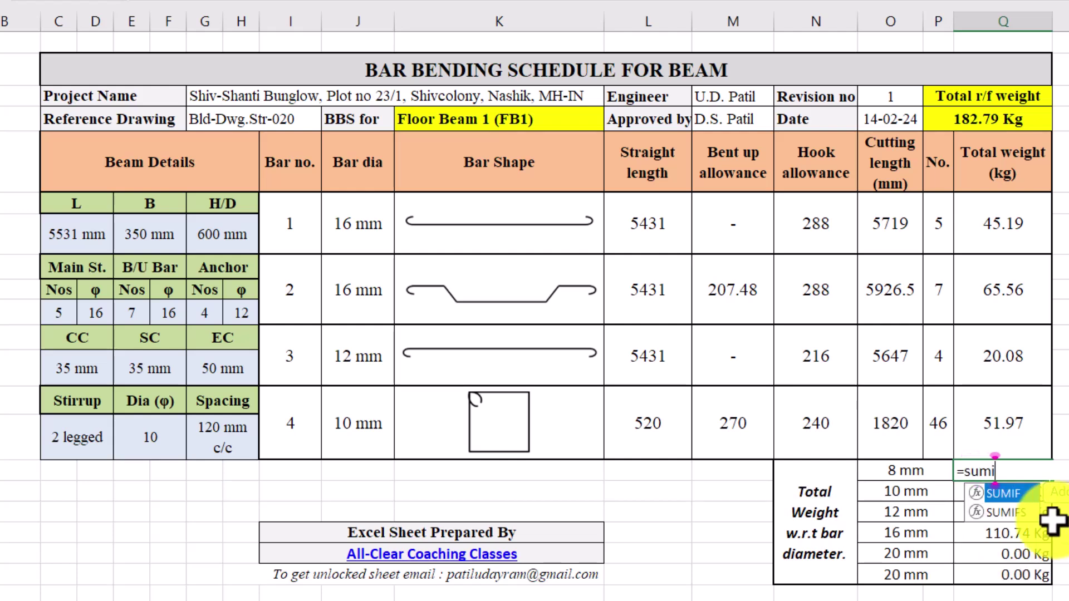
{"action": "double_click", "coordinate": [1024, 492]}
{"action": "left_click_drag", "start_coordinate": [351, 228], "coordinate": [354, 411]}
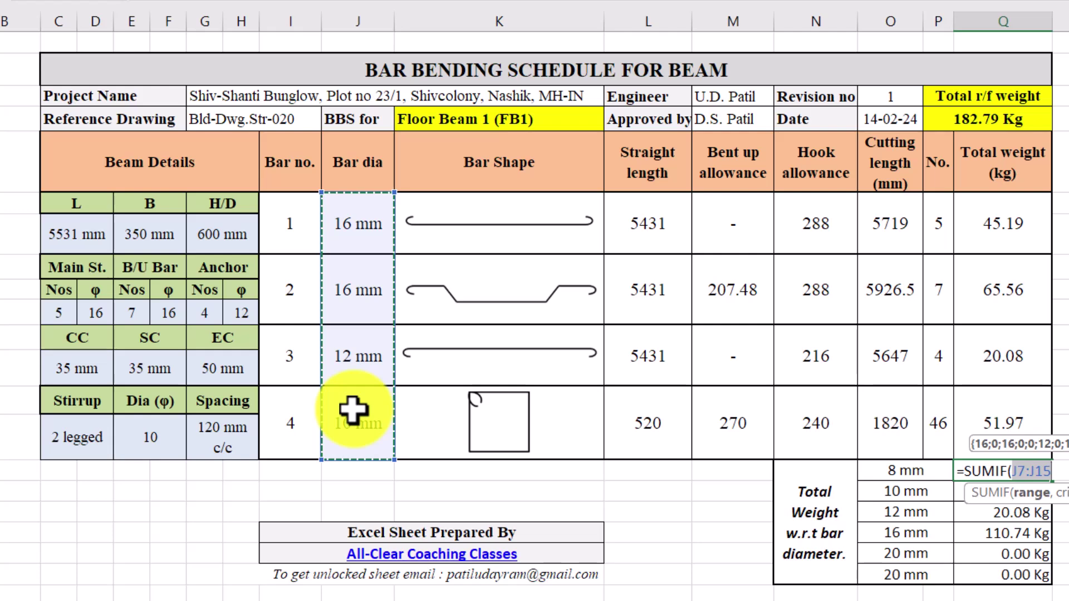
{"action": "type", "text": ","}
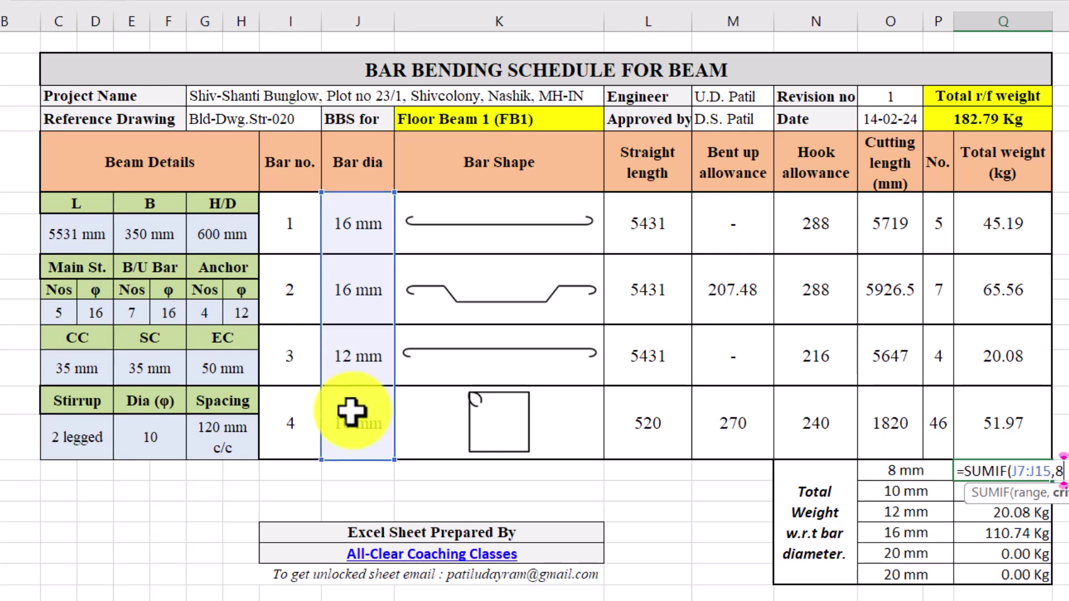
{"action": "type", "text": "8,"}
{"action": "left_click_drag", "start_coordinate": [1012, 231], "coordinate": [1024, 404]}
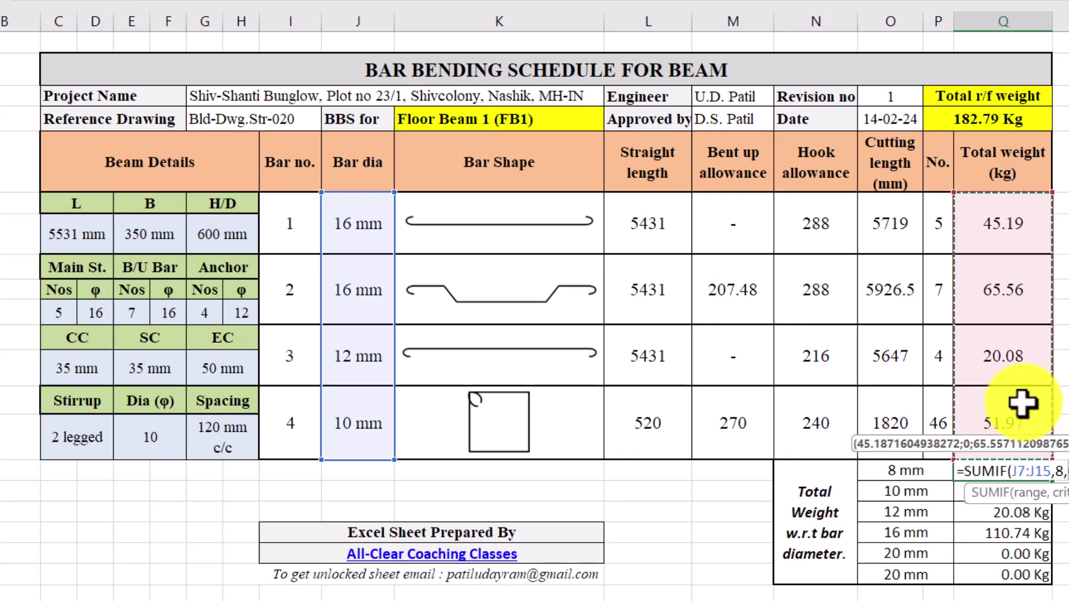
{"action": "key", "text": "Return"}
Step: Change the main steel, bent-up and anchor bar diameters in the beam details to 8 mm
{"action": "left_click", "coordinate": [92, 313]}
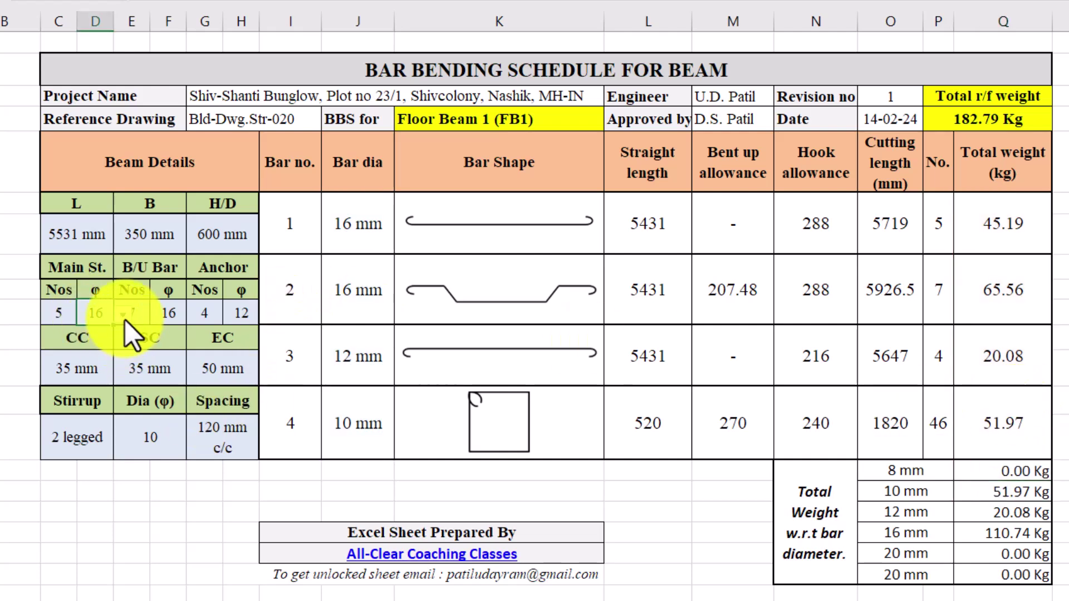
{"action": "left_click", "coordinate": [122, 315]}
{"action": "left_click", "coordinate": [106, 334]}
{"action": "left_click", "coordinate": [169, 313]}
{"action": "left_click", "coordinate": [192, 319]}
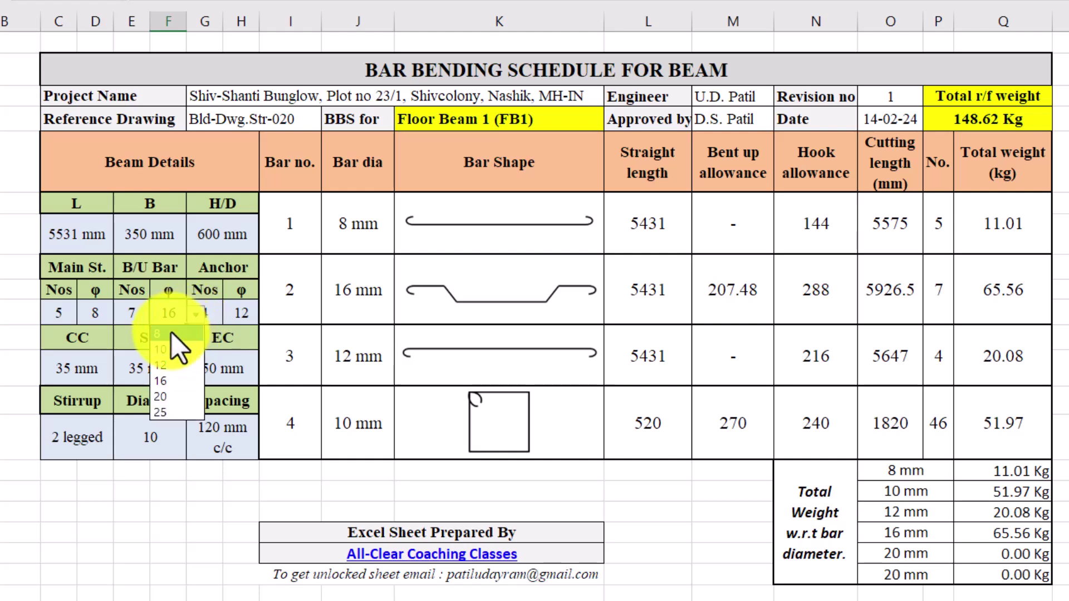
{"action": "left_click", "coordinate": [171, 335]}
{"action": "left_click", "coordinate": [240, 315]}
{"action": "left_click", "coordinate": [267, 316]}
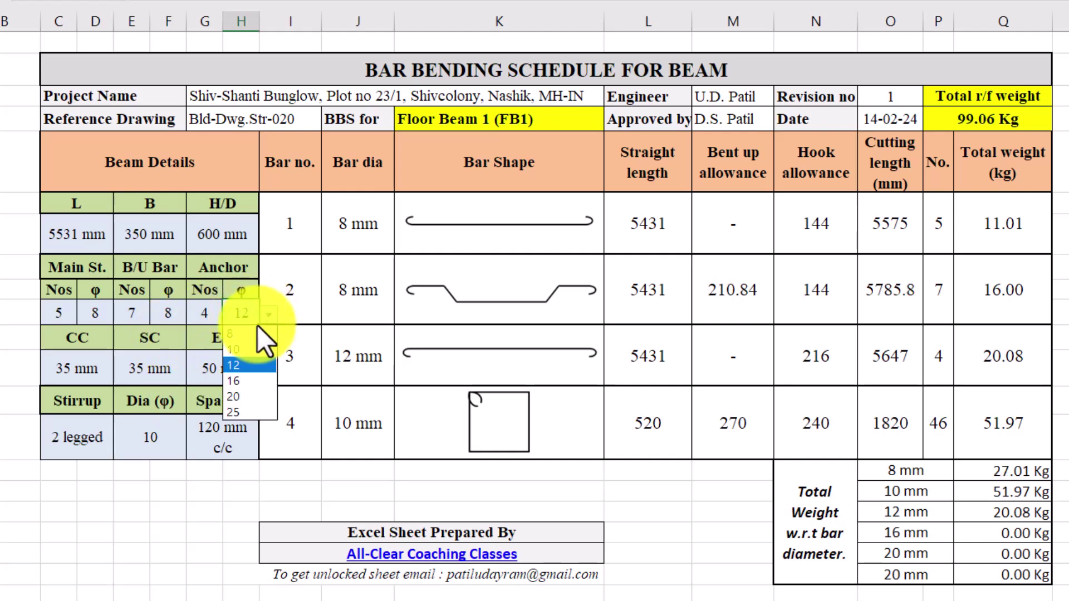
{"action": "left_click", "coordinate": [254, 334]}
Step: Cross-check the 8 mm total weight by calculating 11.01+16+8.81 in the desktop quick launcher
{"action": "left_click_drag", "start_coordinate": [997, 228], "coordinate": [982, 357]}
{"action": "left_click", "coordinate": [1010, 471]}
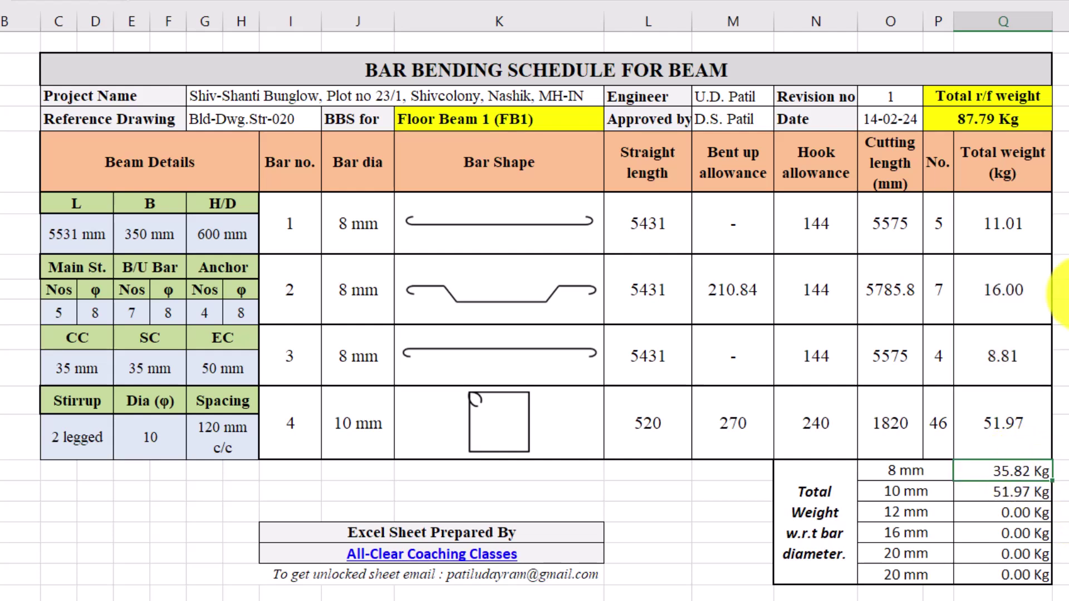
{"action": "left_click_drag", "start_coordinate": [1024, 286], "coordinate": [1023, 334]}
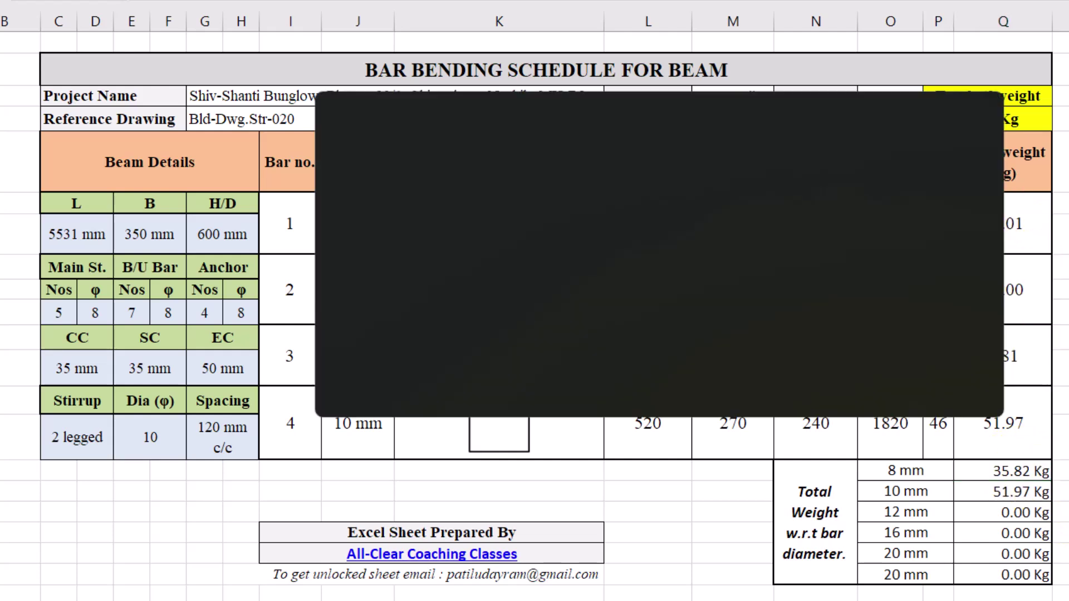
{"action": "type", "text": "11.01"}
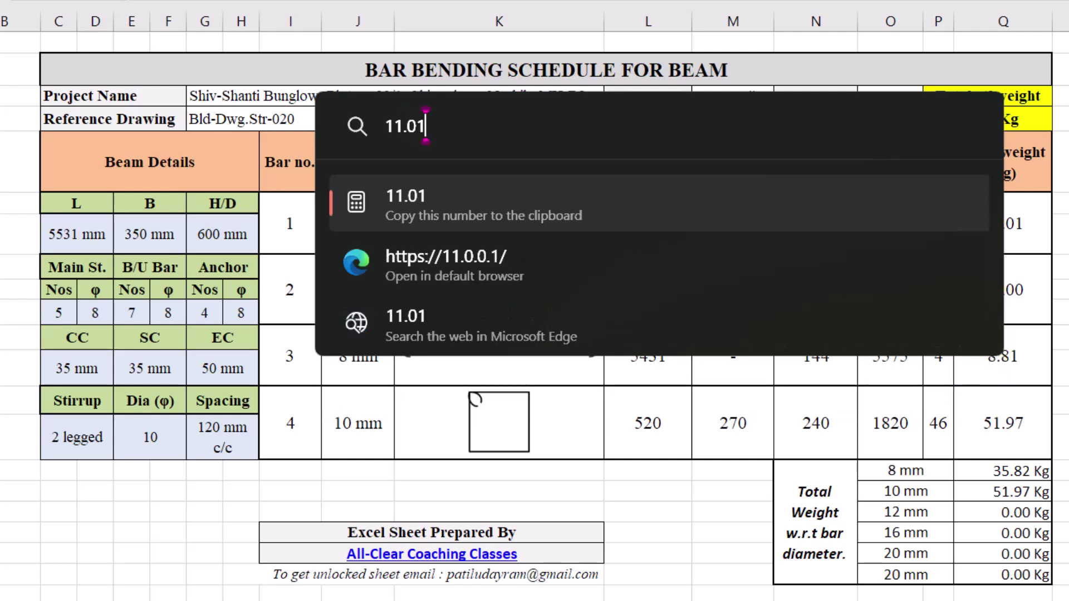
{"action": "type", "text": "+16+8.81"}
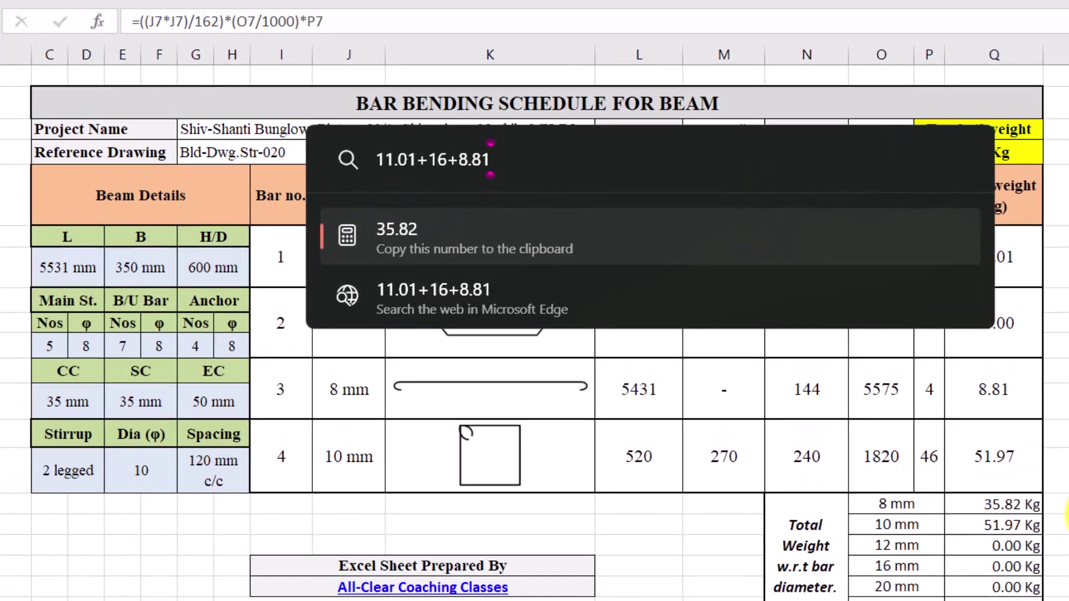
{"action": "key", "text": "Escape"}
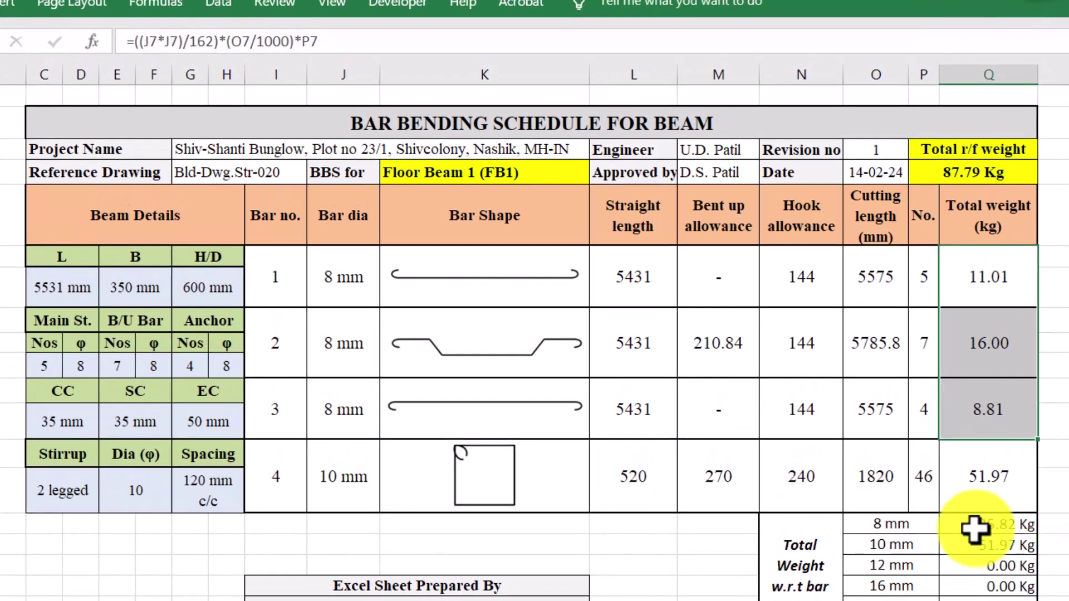
Step: Inspect the diameter criterion in the 10 mm total weight SUMIF formula, leaving the formula as it is
{"action": "left_click", "coordinate": [989, 491]}
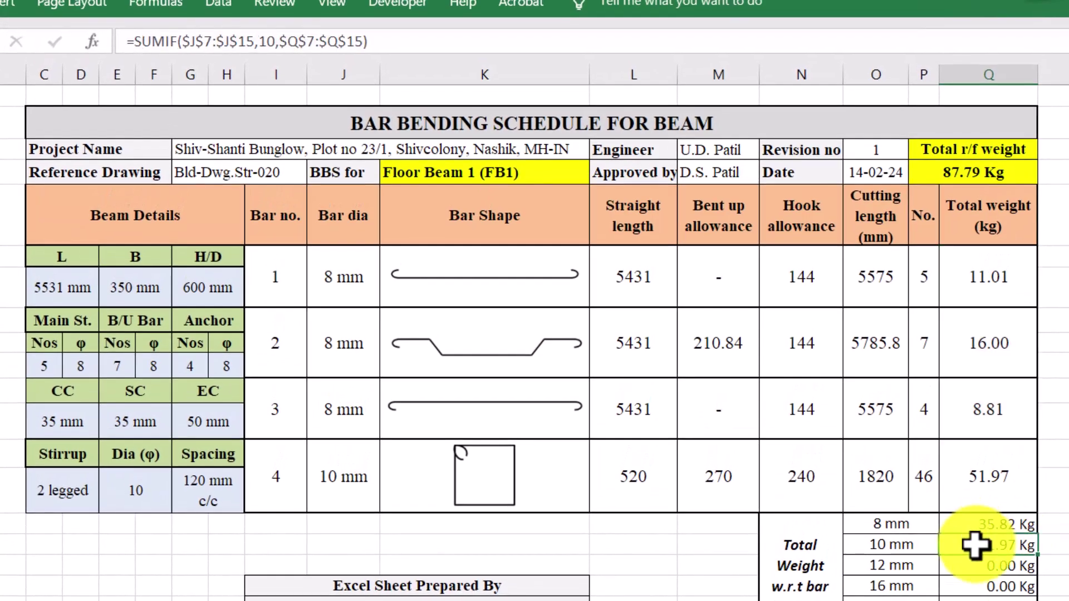
{"action": "left_click", "coordinate": [267, 50]}
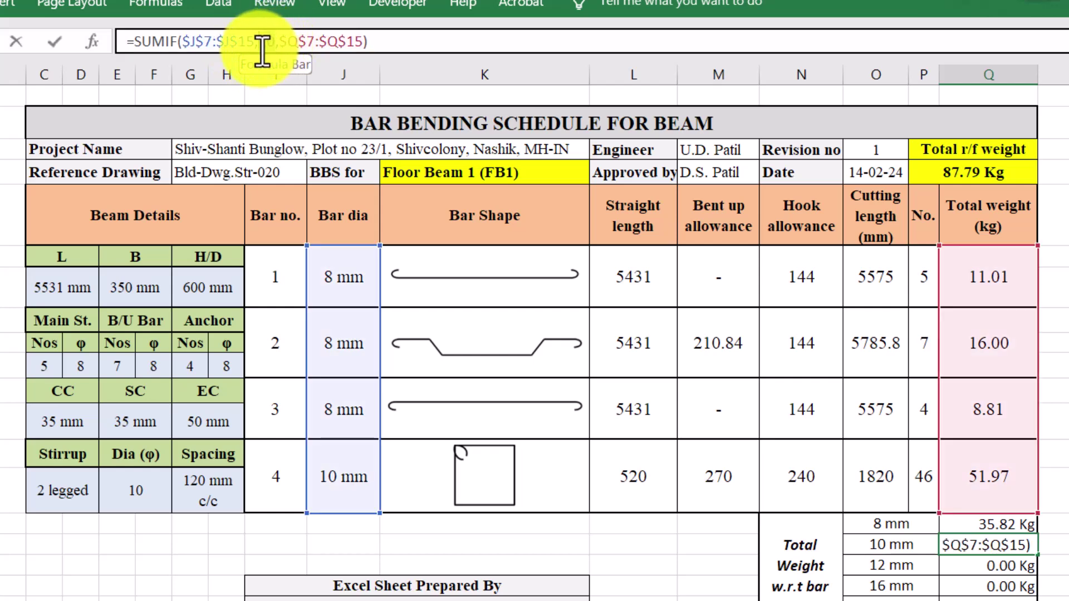
{"action": "double_click", "coordinate": [263, 49]}
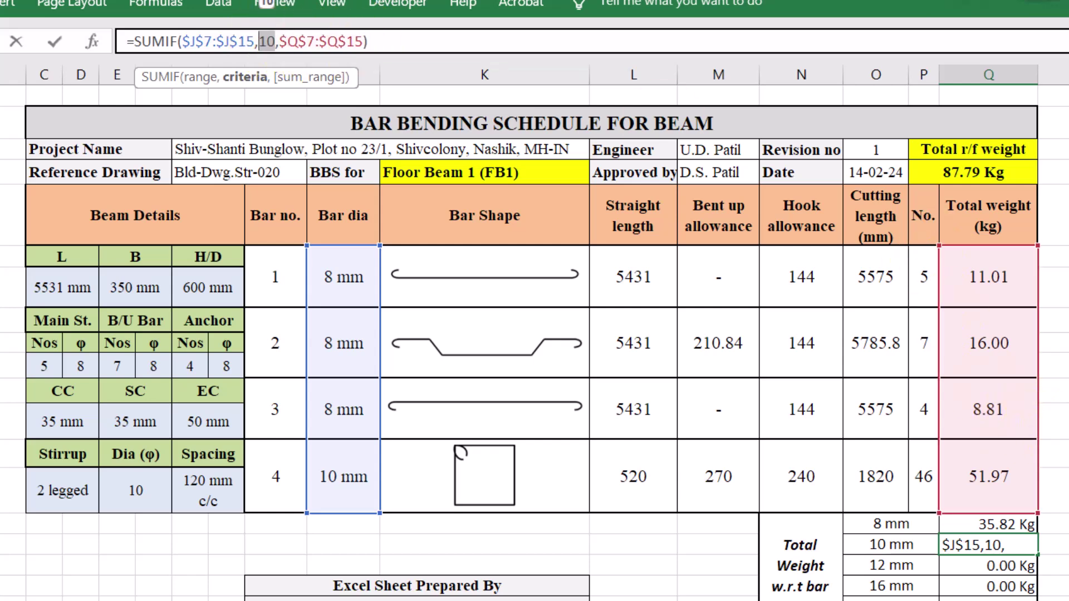
{"action": "key", "text": "Escape"}
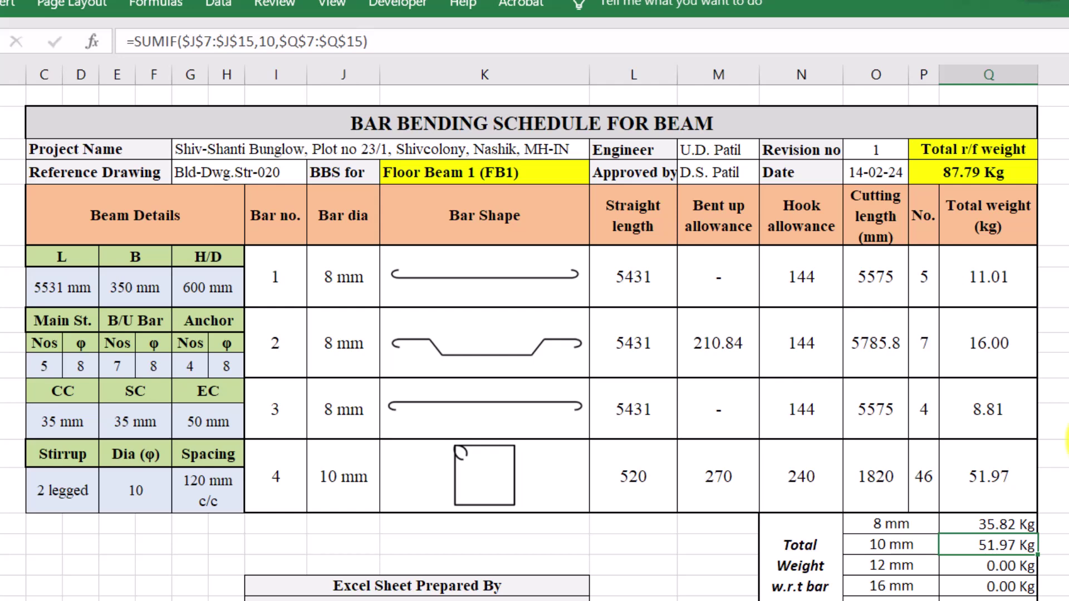
Step: Compare the Total r/f weight formula with the diameter-wise weights that it sums
{"action": "left_click", "coordinate": [967, 172]}
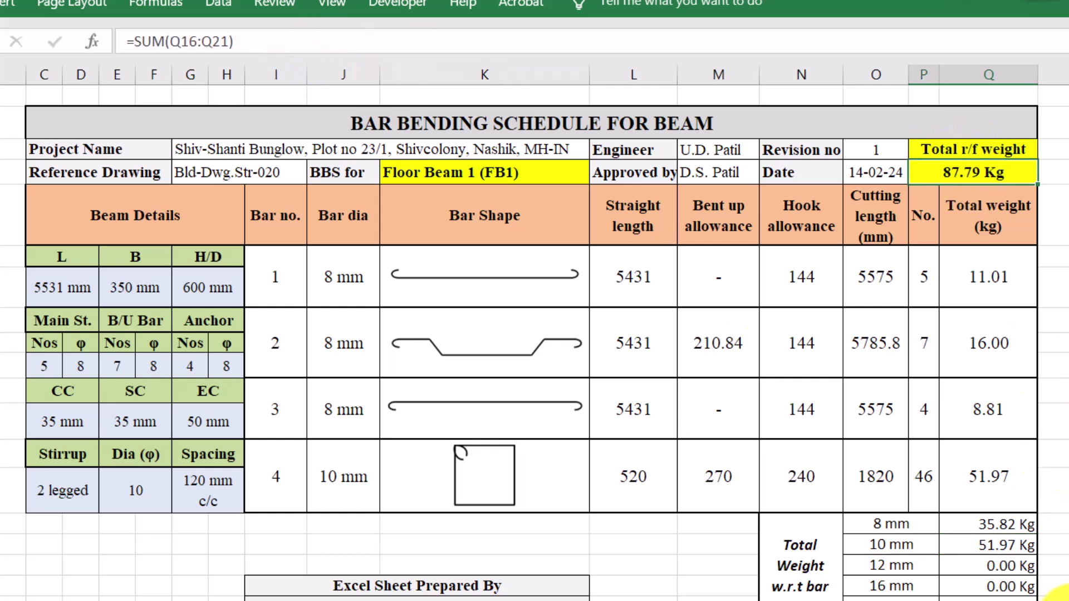
{"action": "left_click_drag", "start_coordinate": [995, 528], "coordinate": [996, 587]}
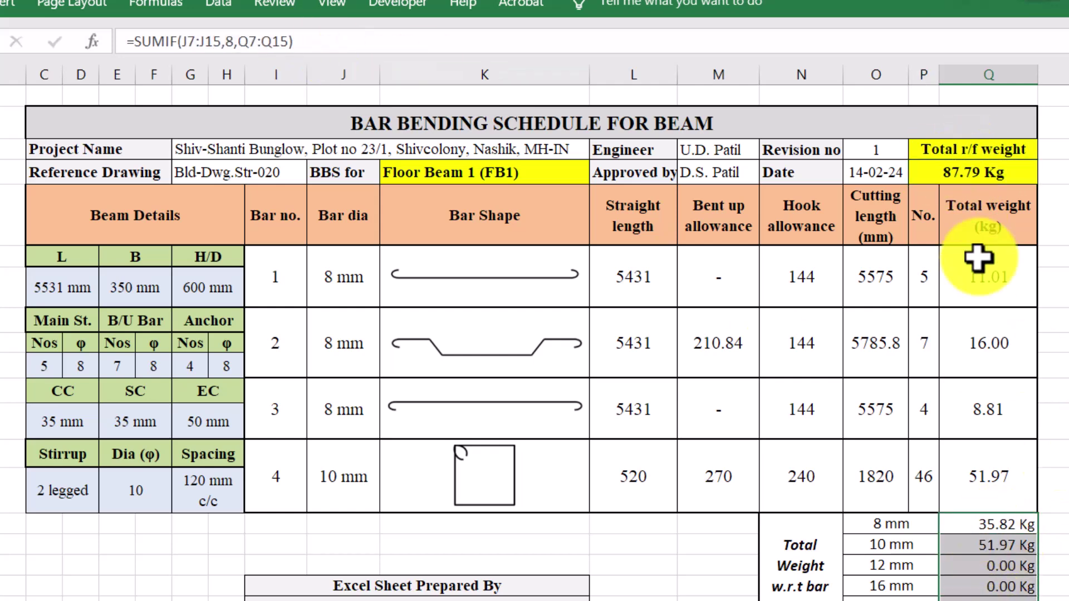
{"action": "left_click", "coordinate": [995, 165]}
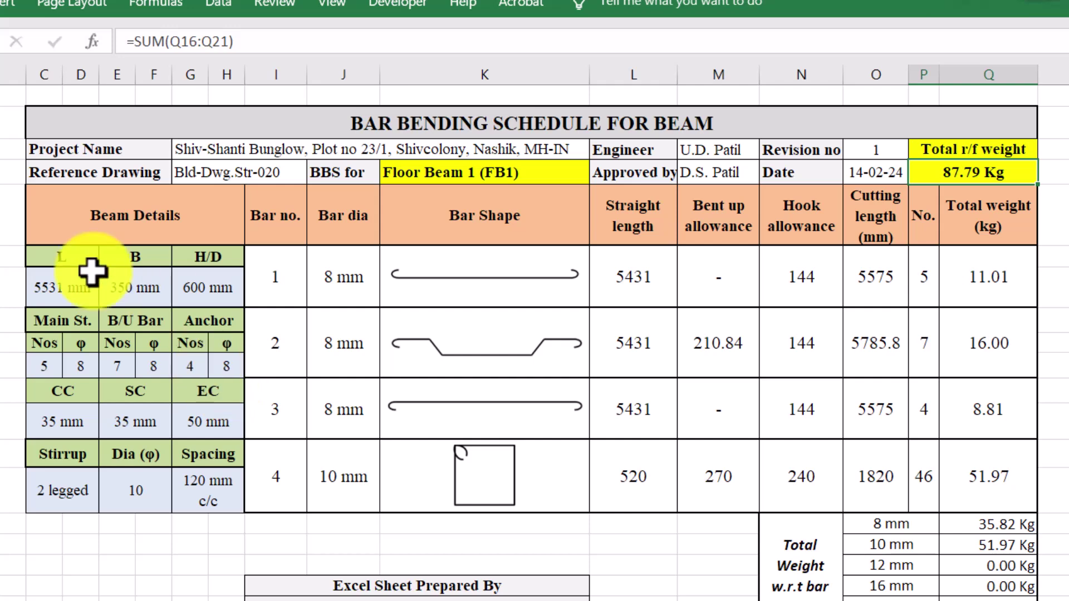
Step: Set the beam length L to 6521 mm and review the remaining beam inputs, calculated bar results and beam name
{"action": "left_click", "coordinate": [43, 289]}
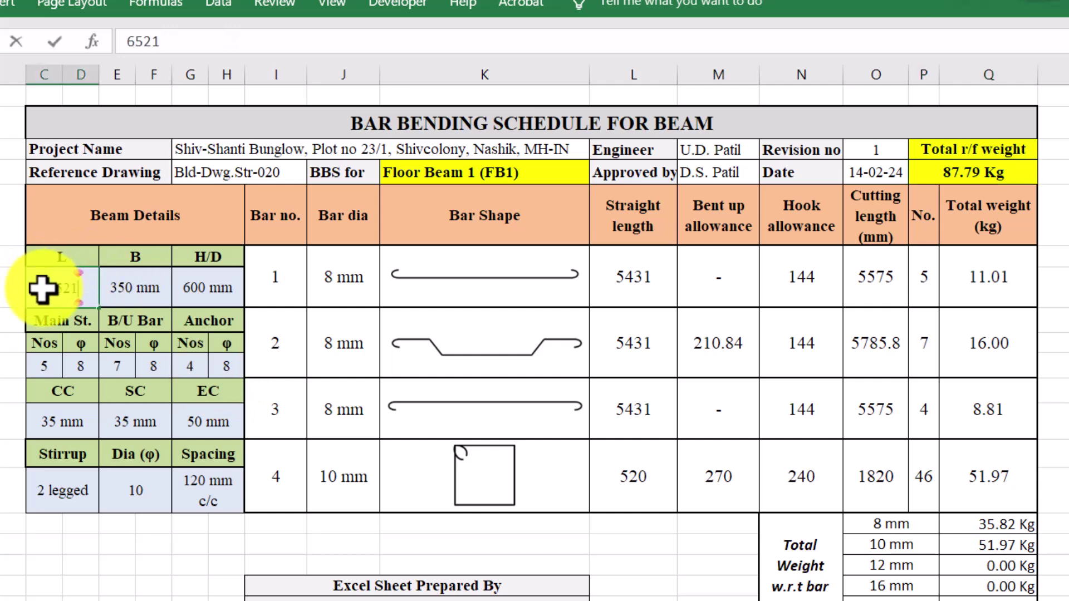
{"action": "key", "text": "Tab"}
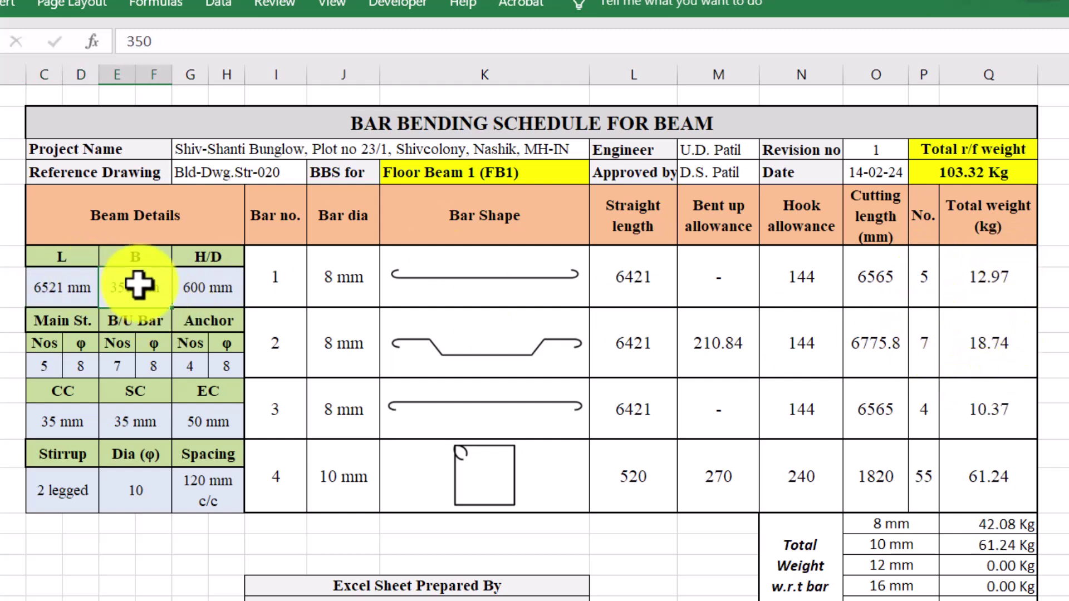
{"action": "left_click", "coordinate": [228, 286]}
{"action": "left_click", "coordinate": [40, 366]}
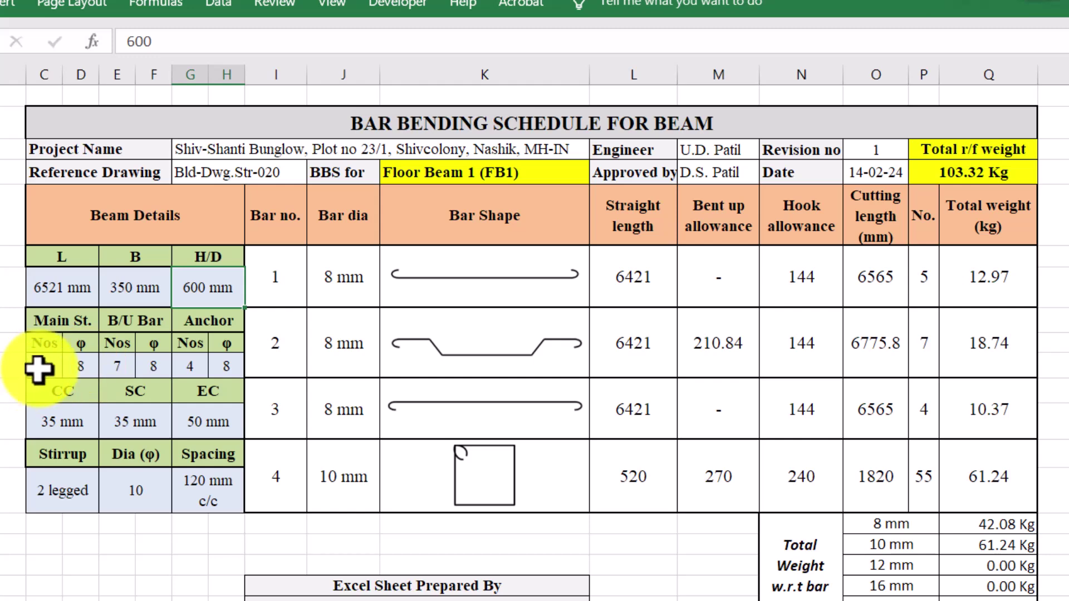
{"action": "left_click", "coordinate": [217, 368]}
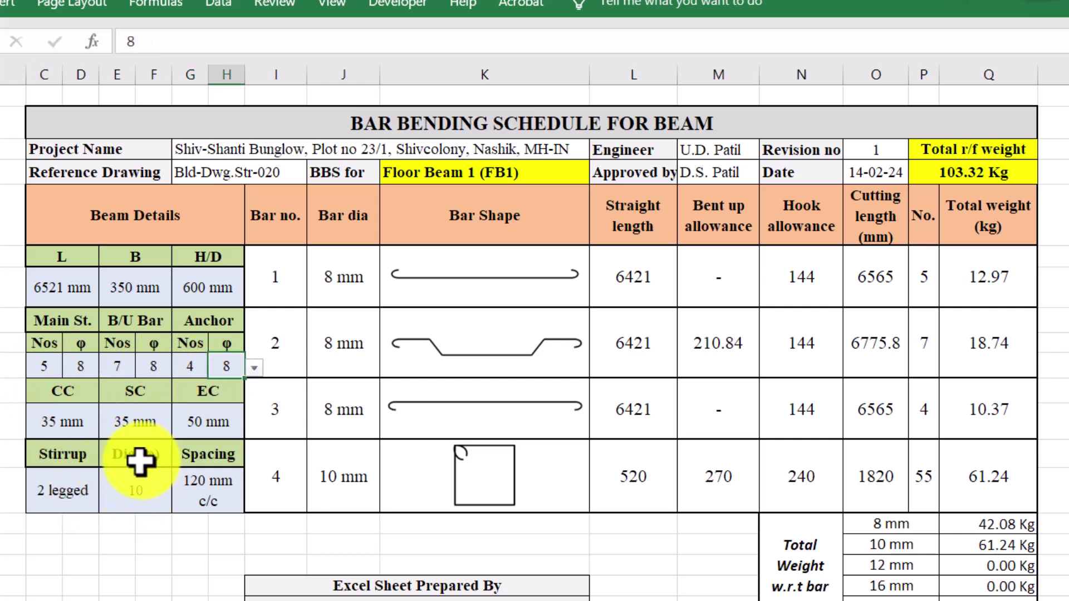
{"action": "left_click_drag", "start_coordinate": [629, 267], "coordinate": [990, 505]}
{"action": "left_click", "coordinate": [461, 172]}
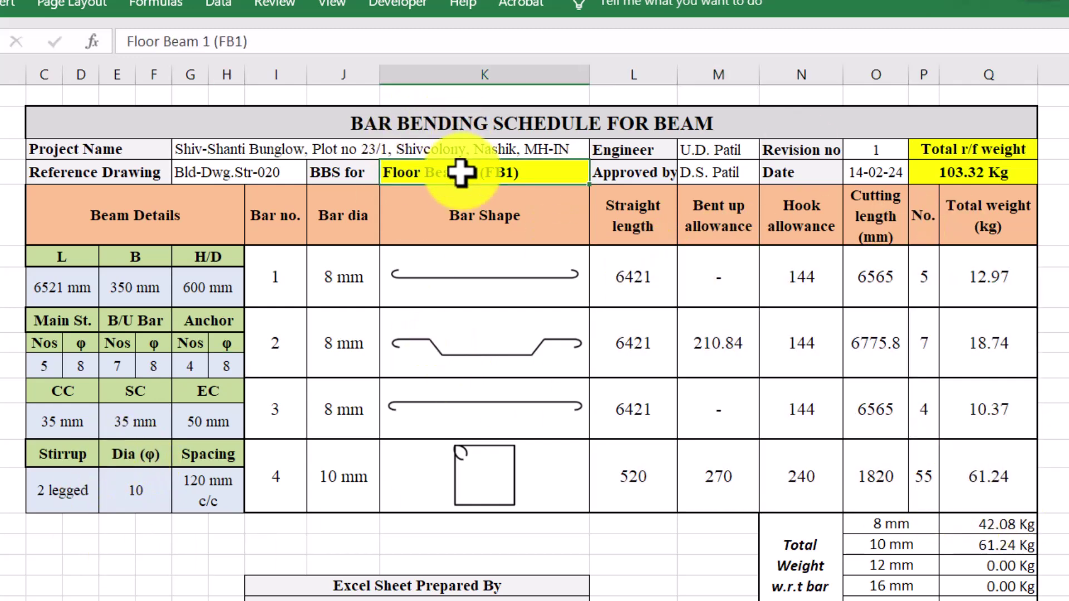